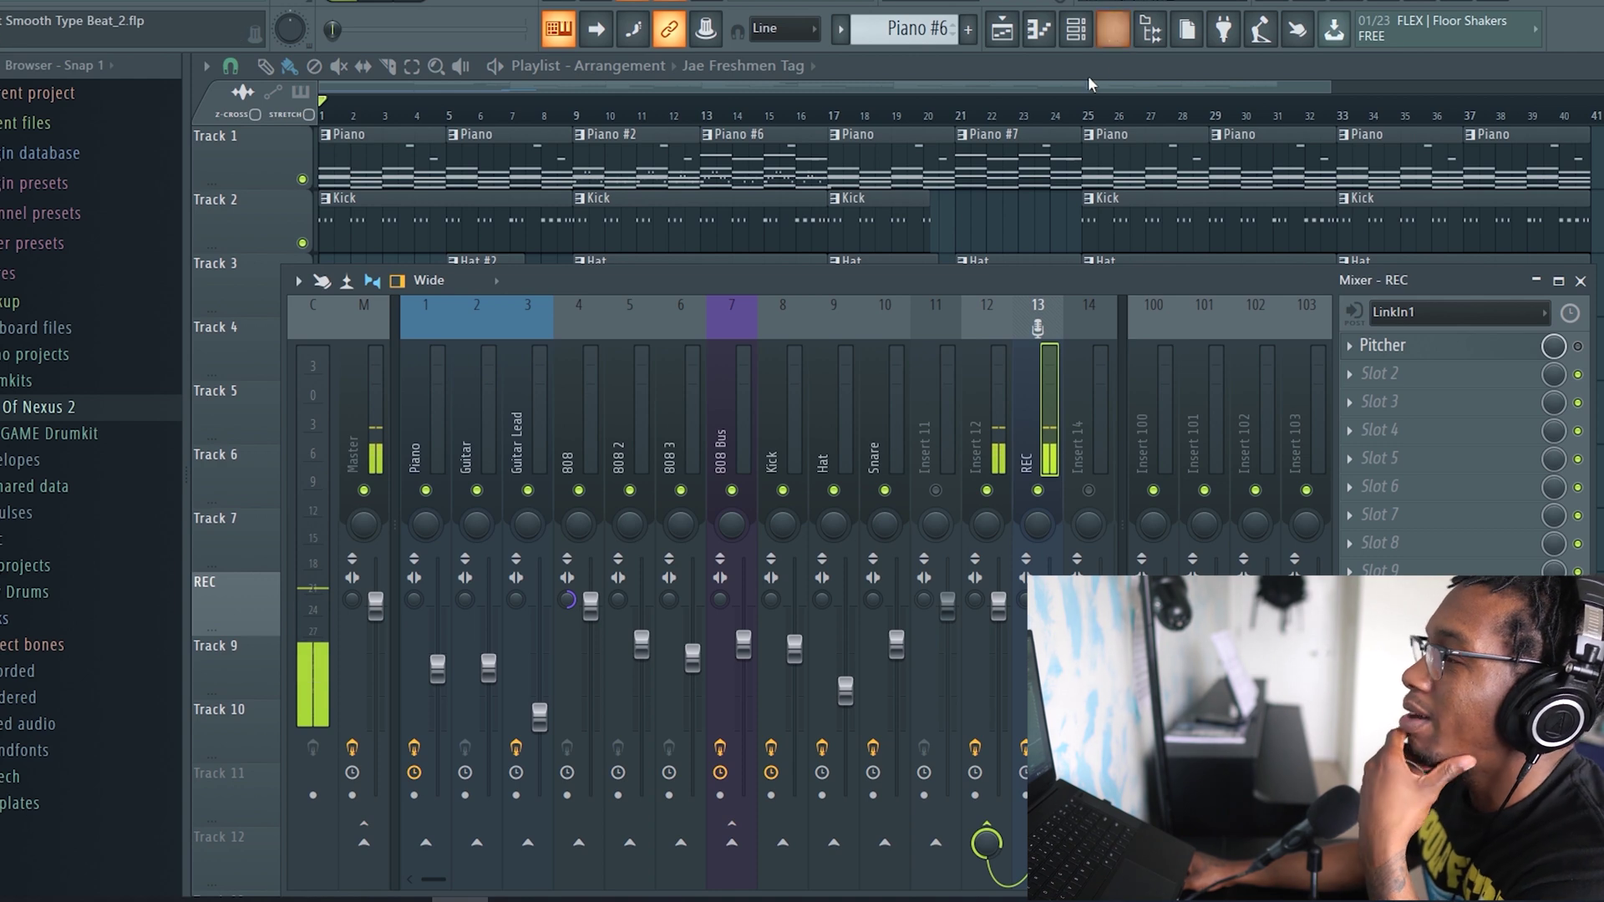
# Close the mixer and play the full arrangement from the start, stopping playback around bar 22
pyautogui.click(604, 87)
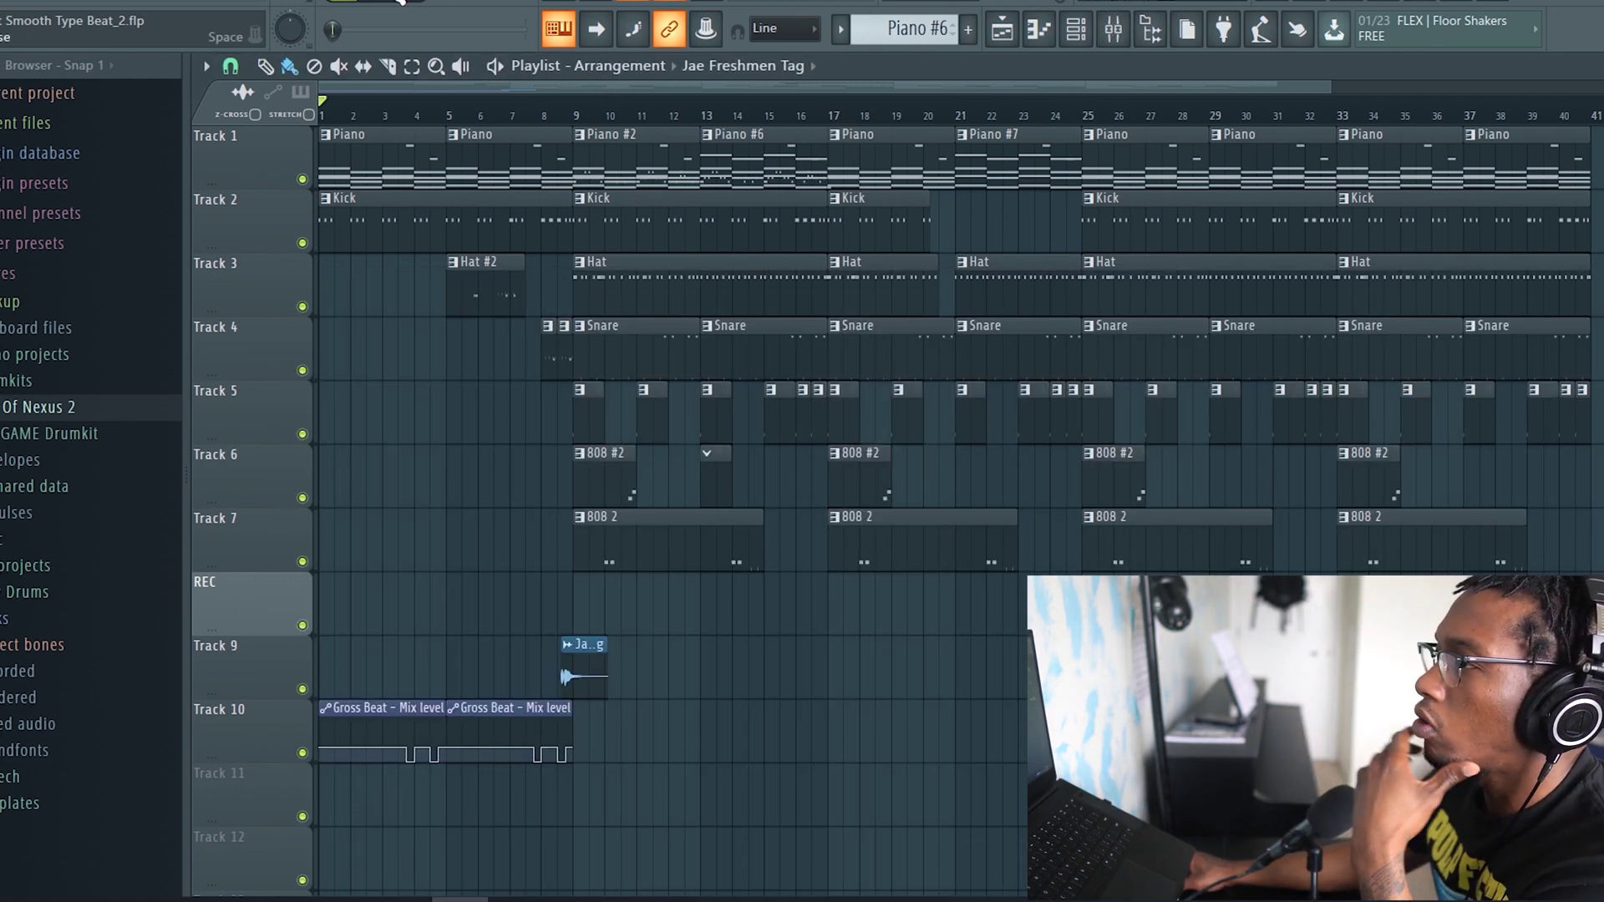
pyautogui.click(399, 0)
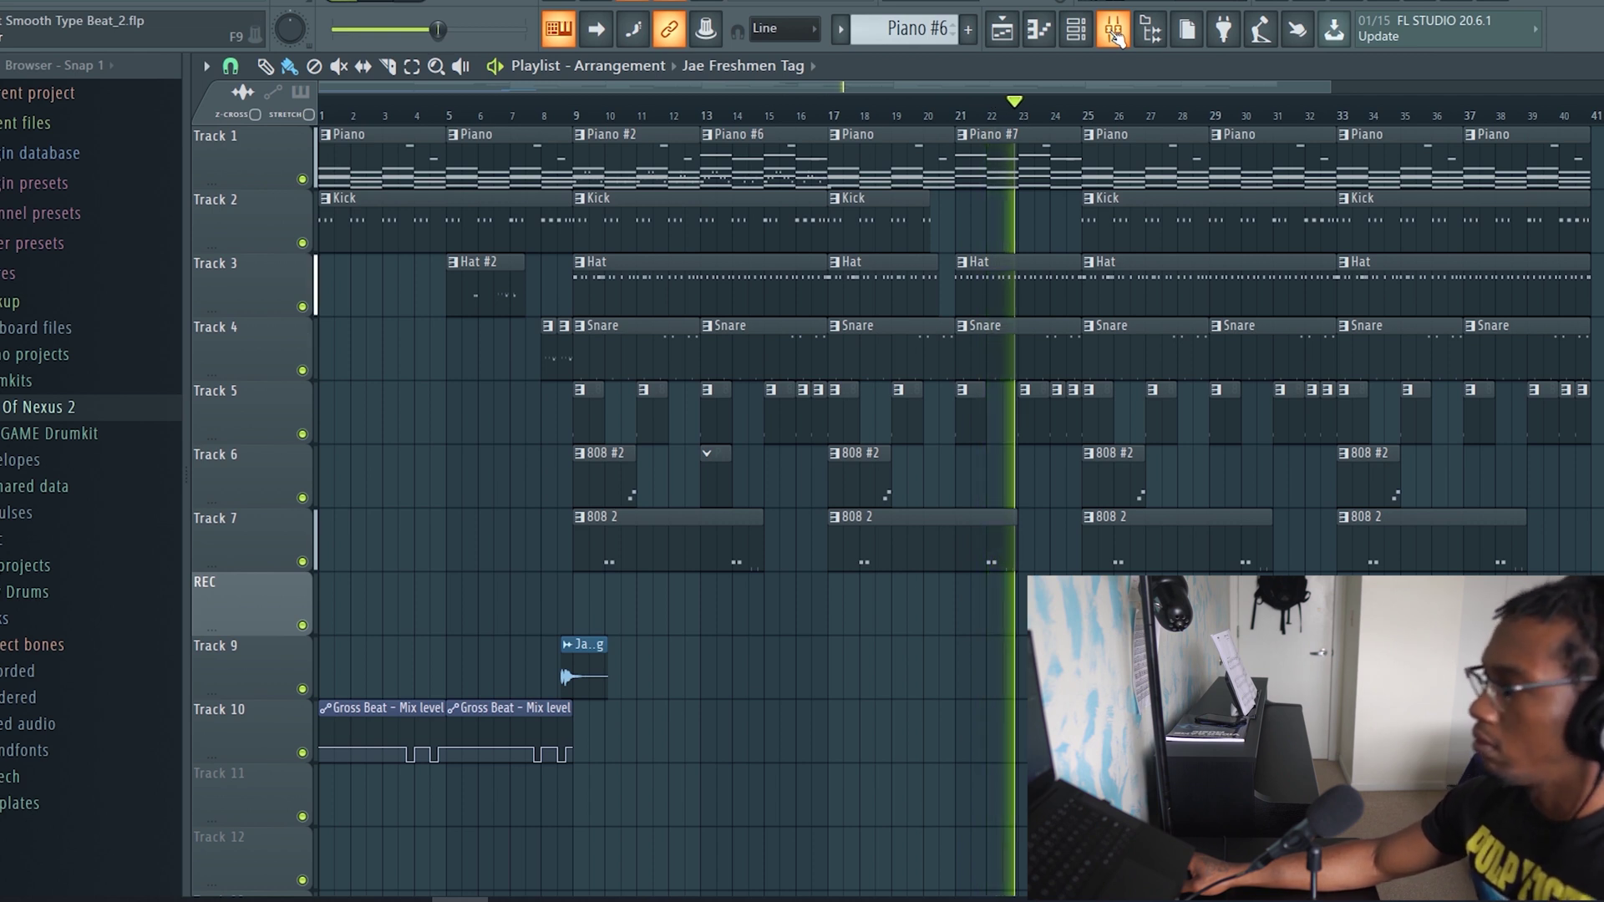
pyautogui.press('space')
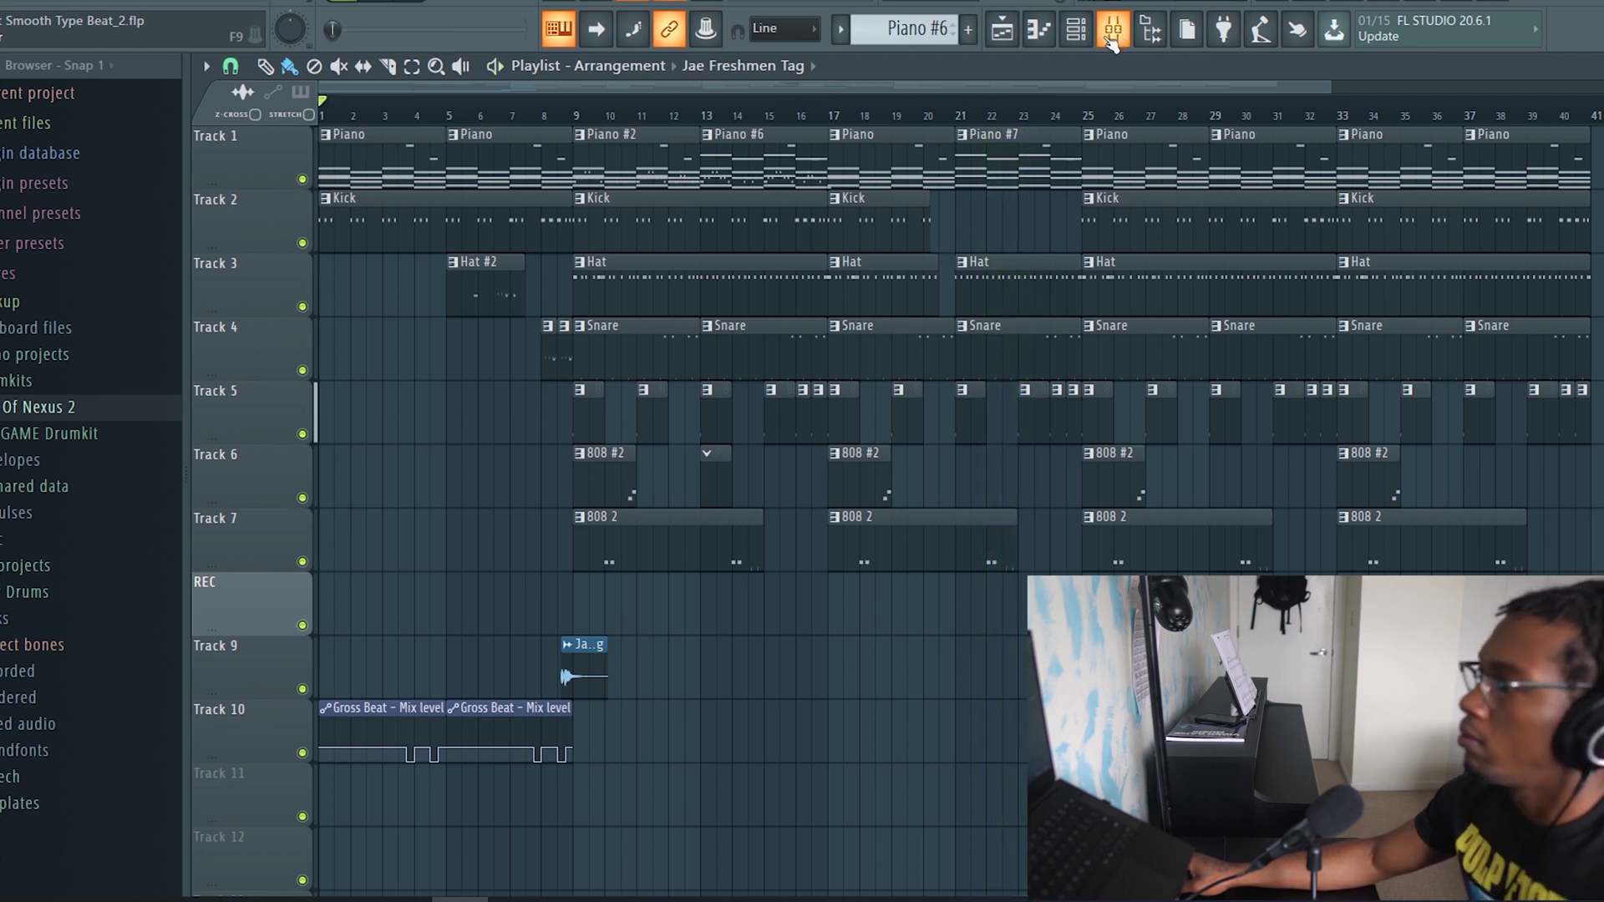
# Reopen the mixer, view the 808 Bus effects, and audition the Kick track with the other instruments muted
pyautogui.click(1113, 44)
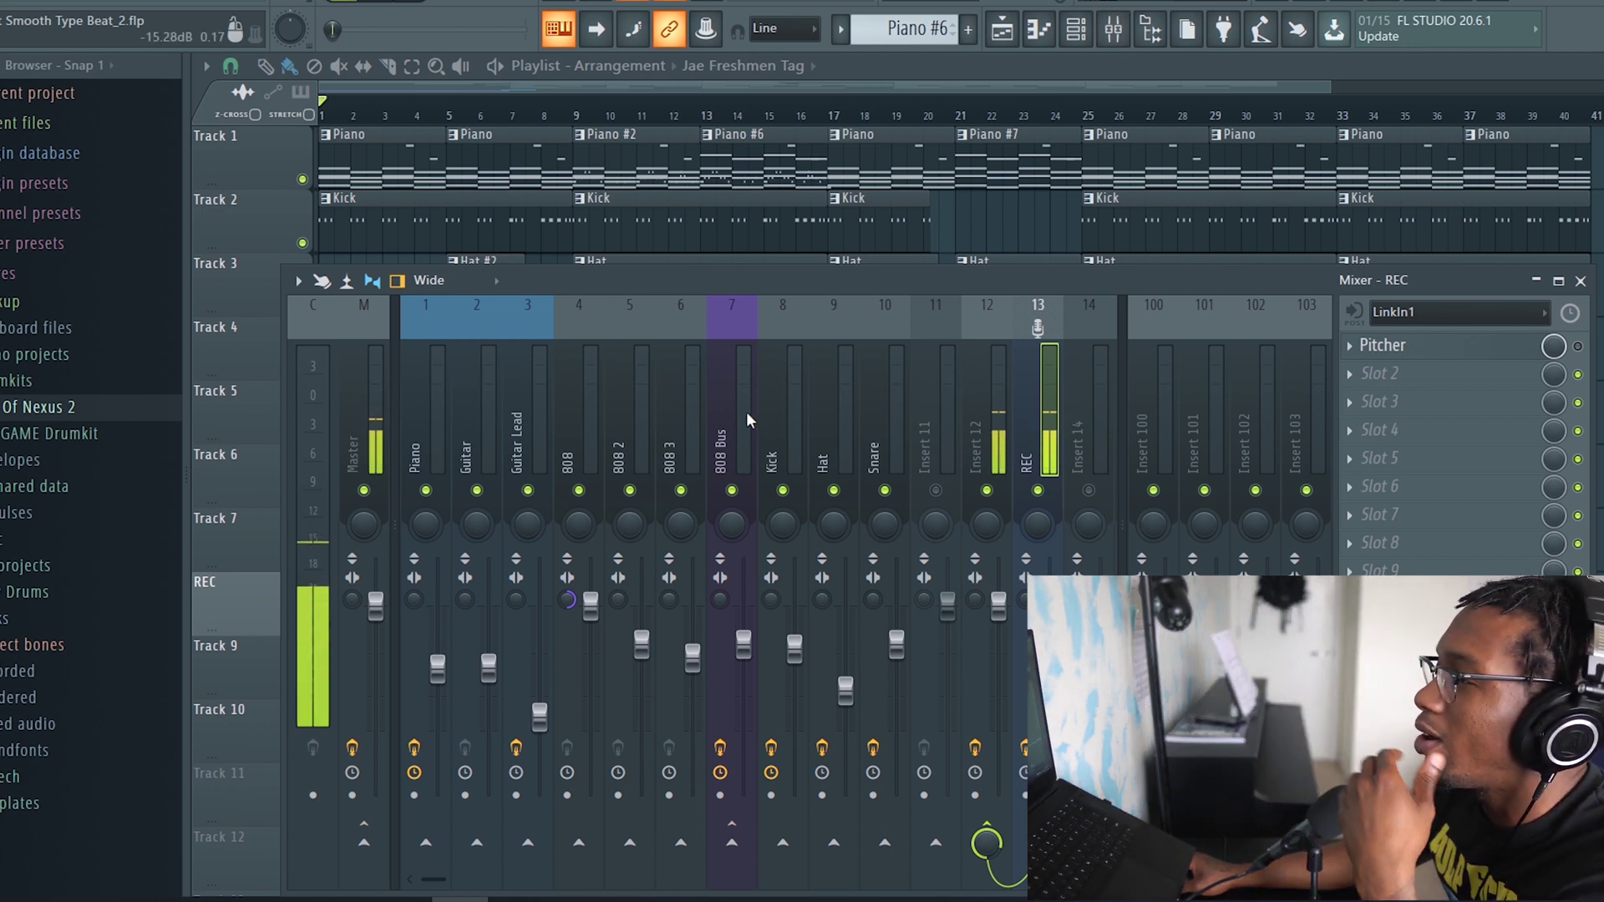
pyautogui.click(720, 426)
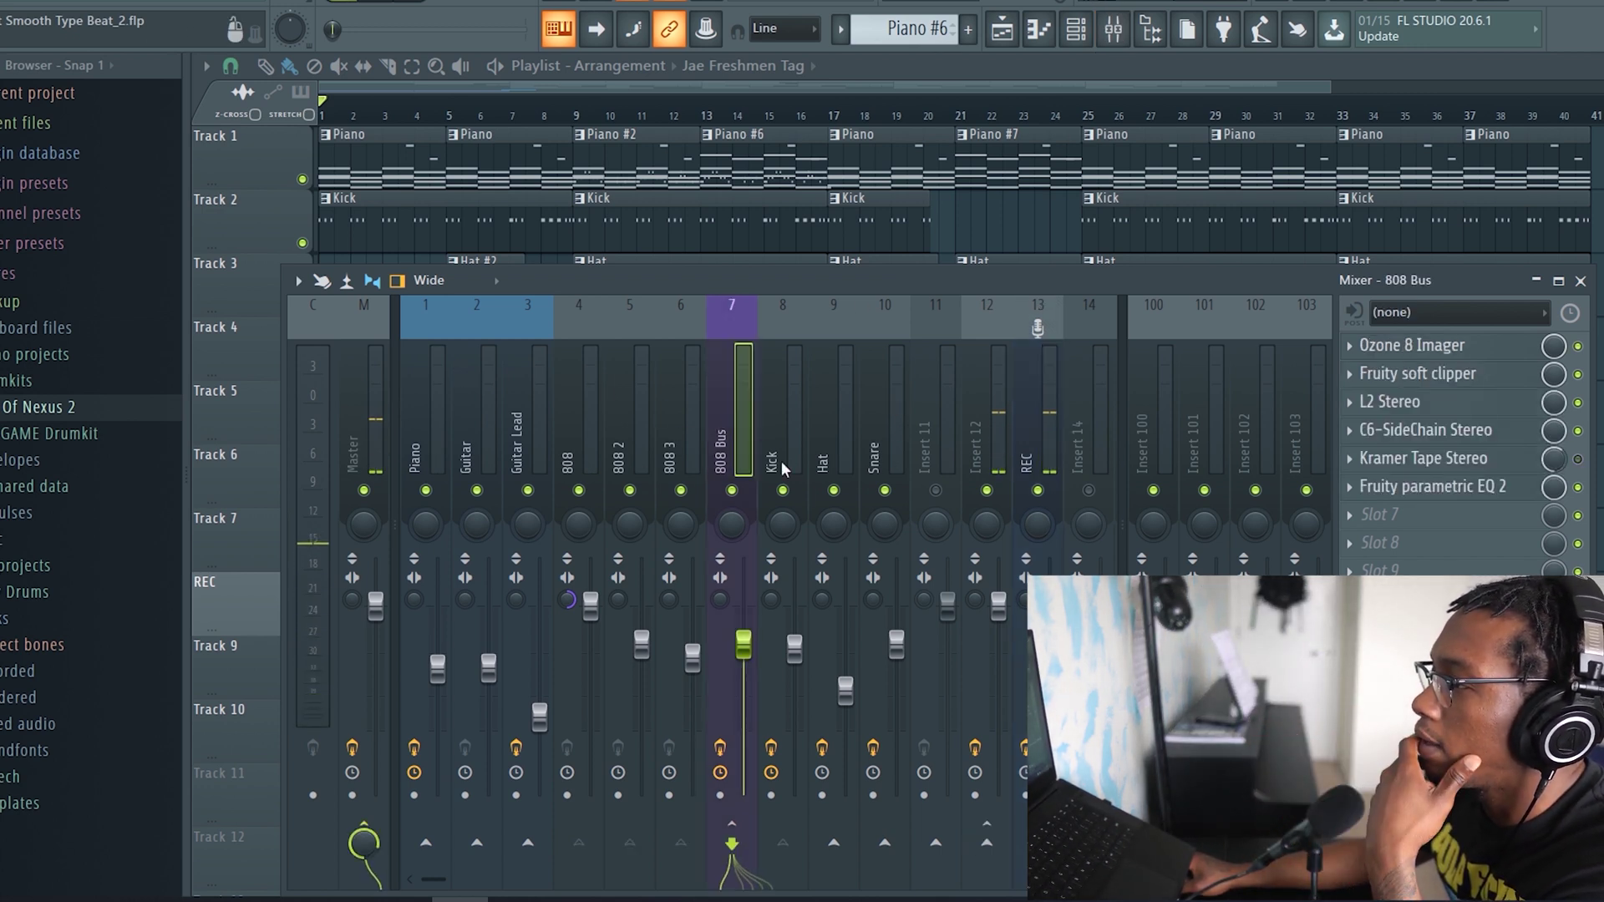
pyautogui.click(802, 589)
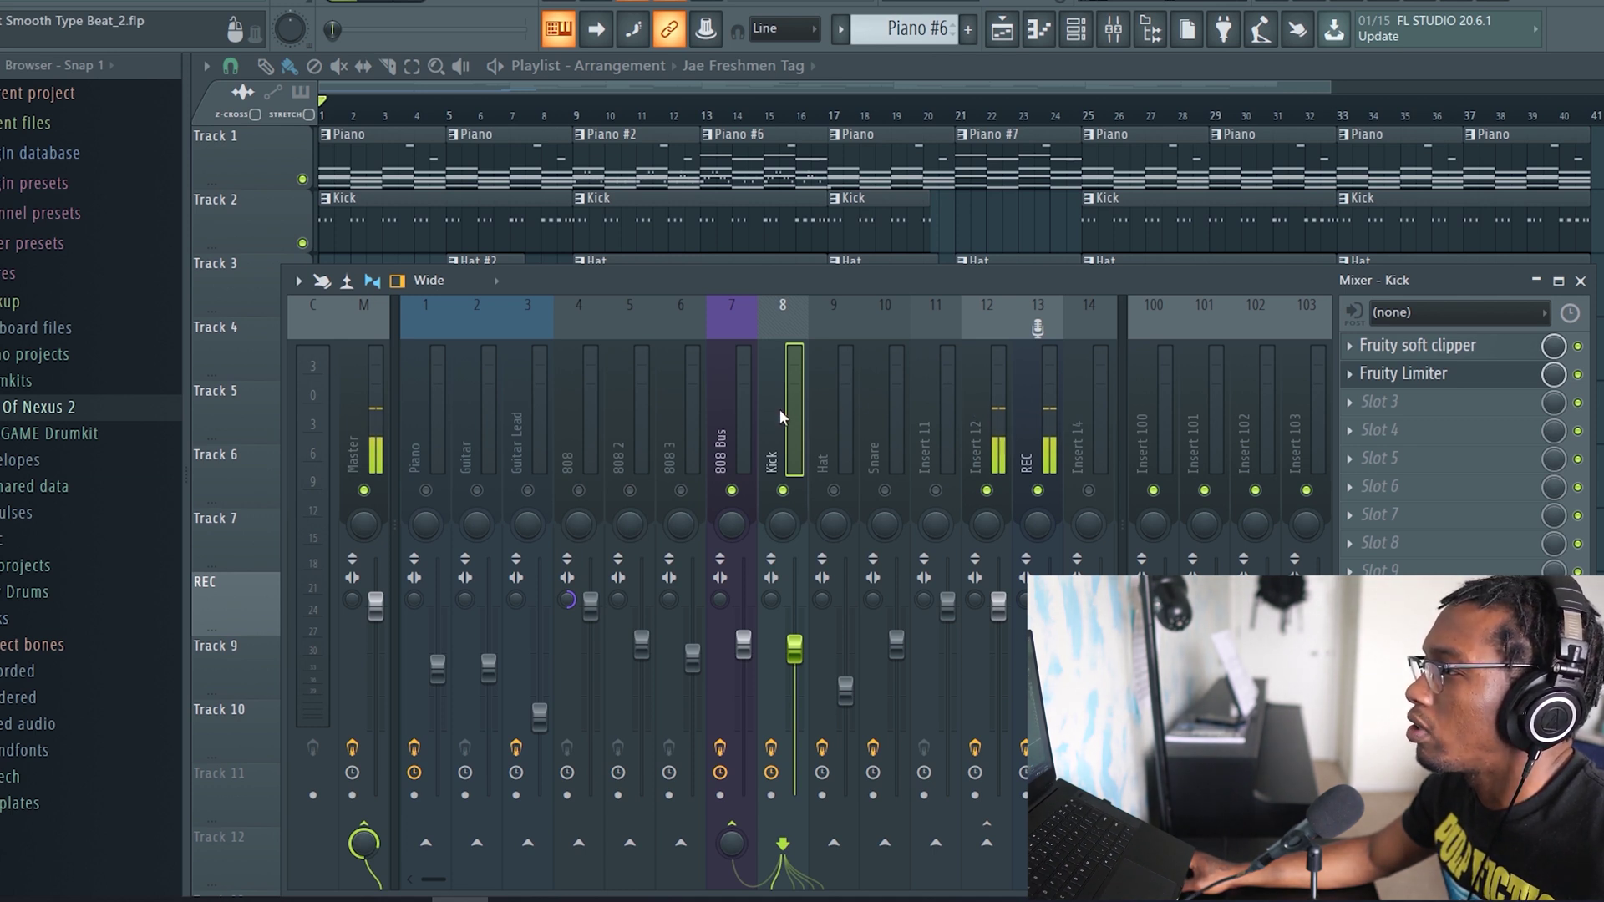
pyautogui.press('space')
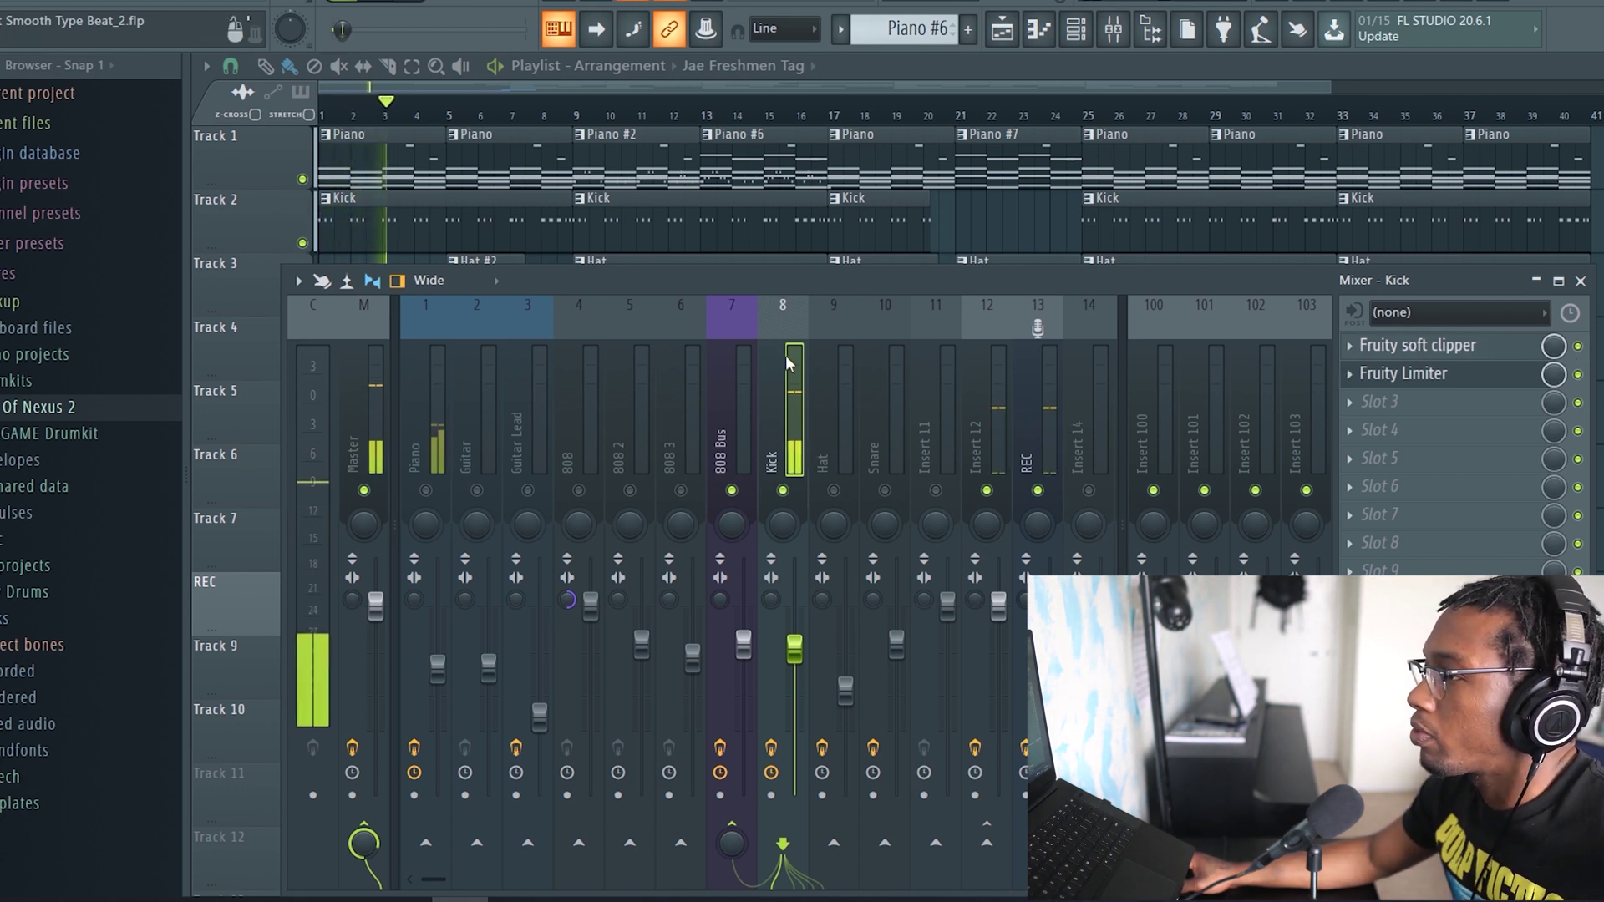
pyautogui.press('space')
# Inspect the Kick channel's volume and level settings from the channel rack and close its settings window
pyautogui.click(1077, 33)
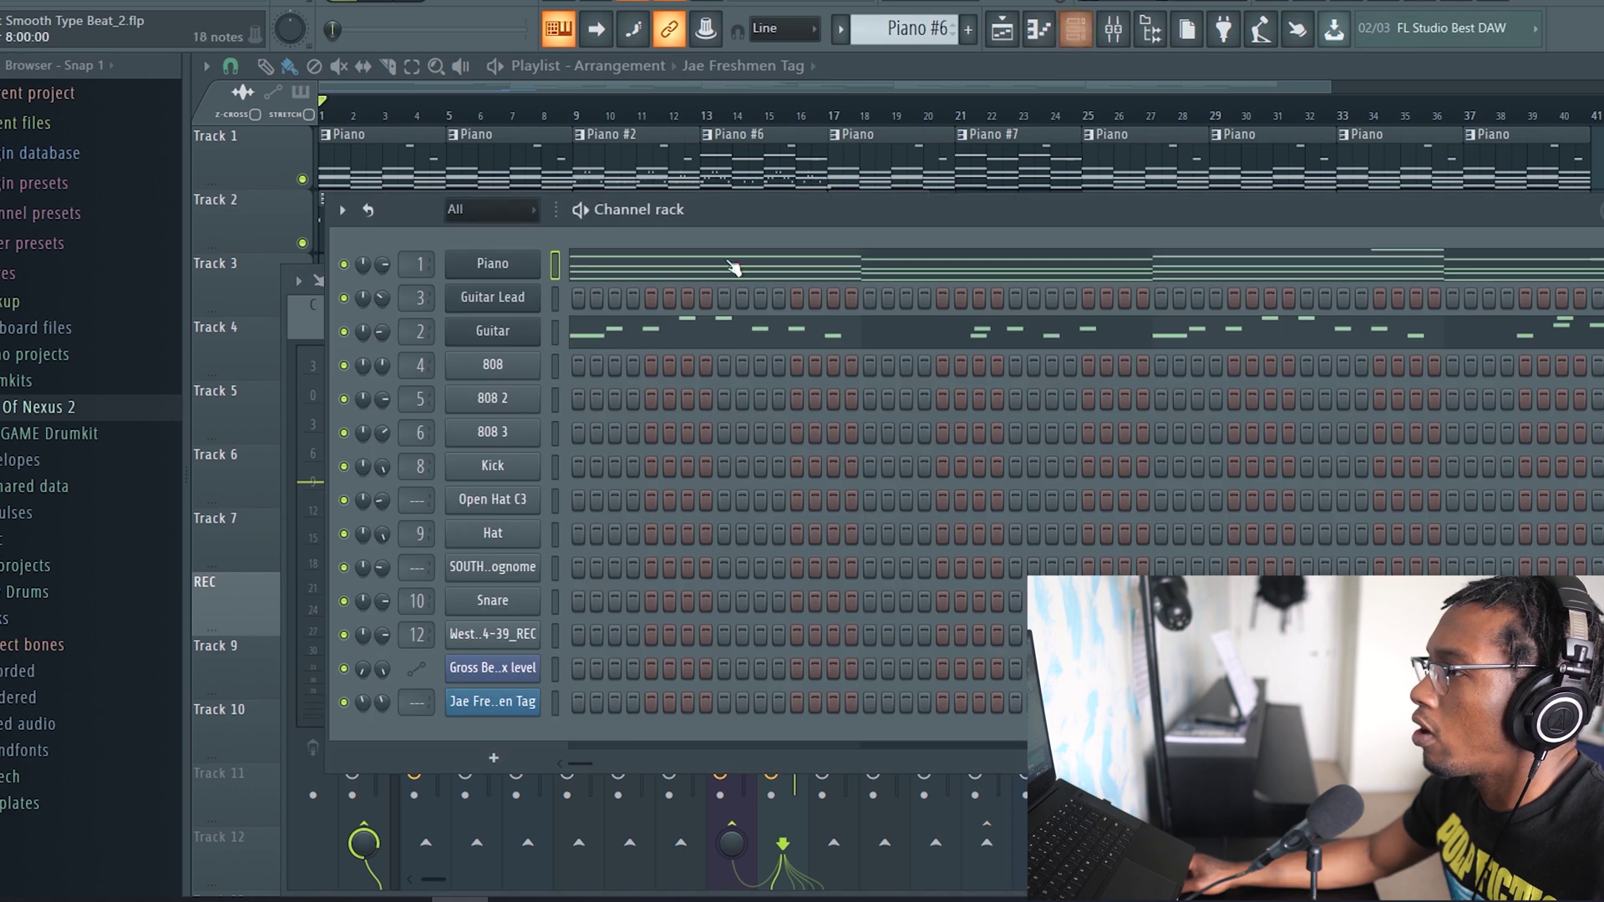
pyautogui.click(469, 467)
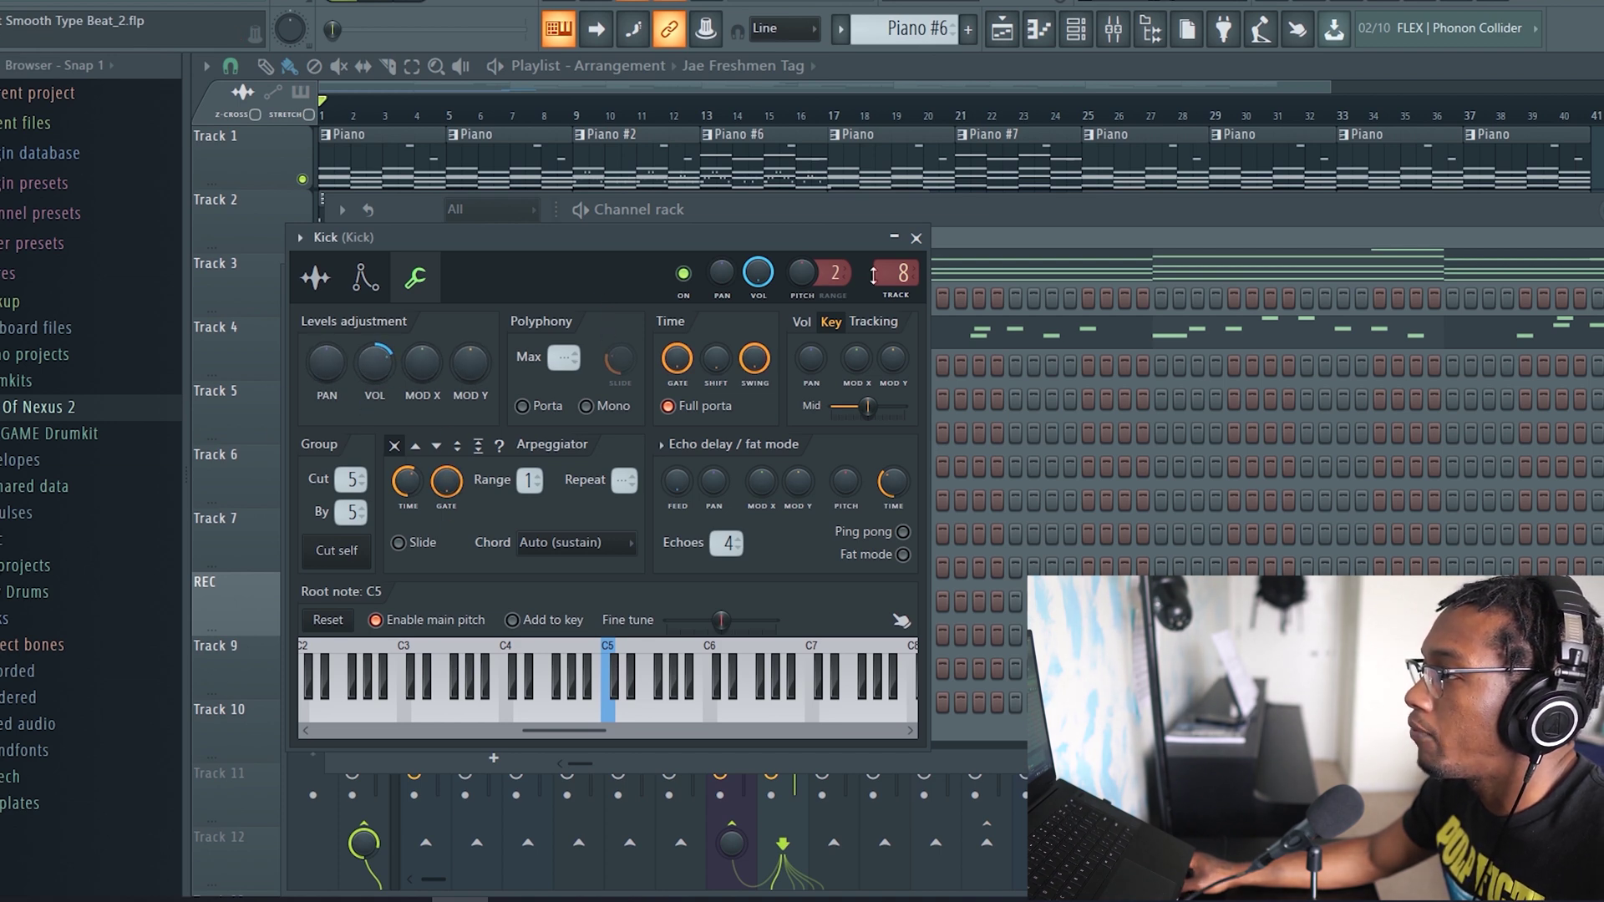
pyautogui.click(916, 239)
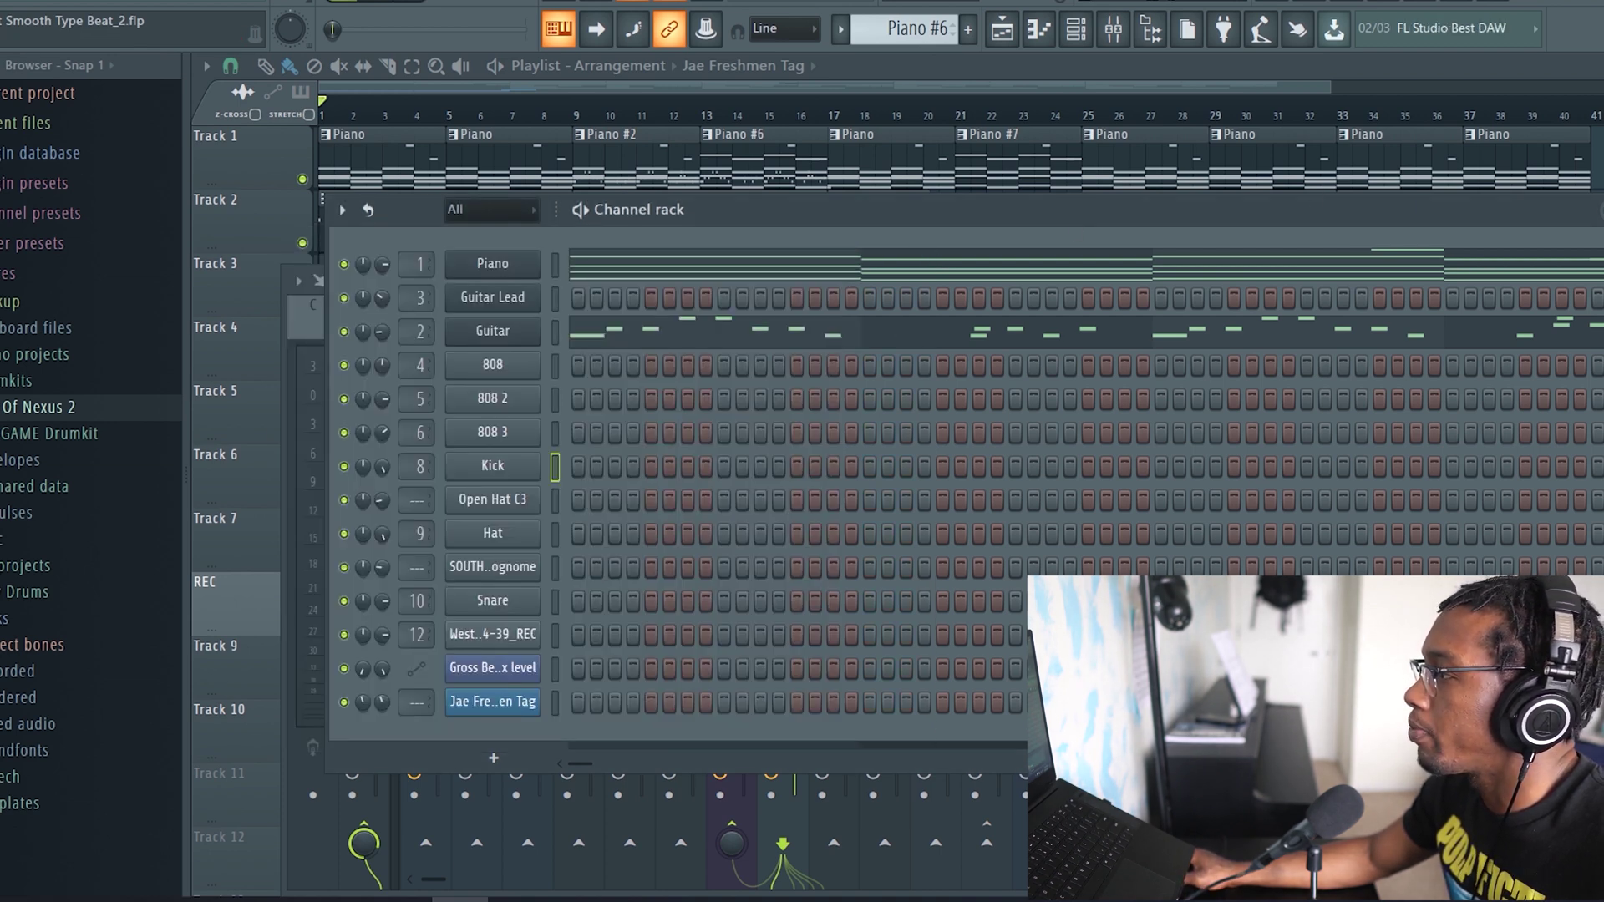
# Copy the Kick mixer fader's value, reset the fader to its default, and play back with both Kick effects bypassed
pyautogui.press('F9')
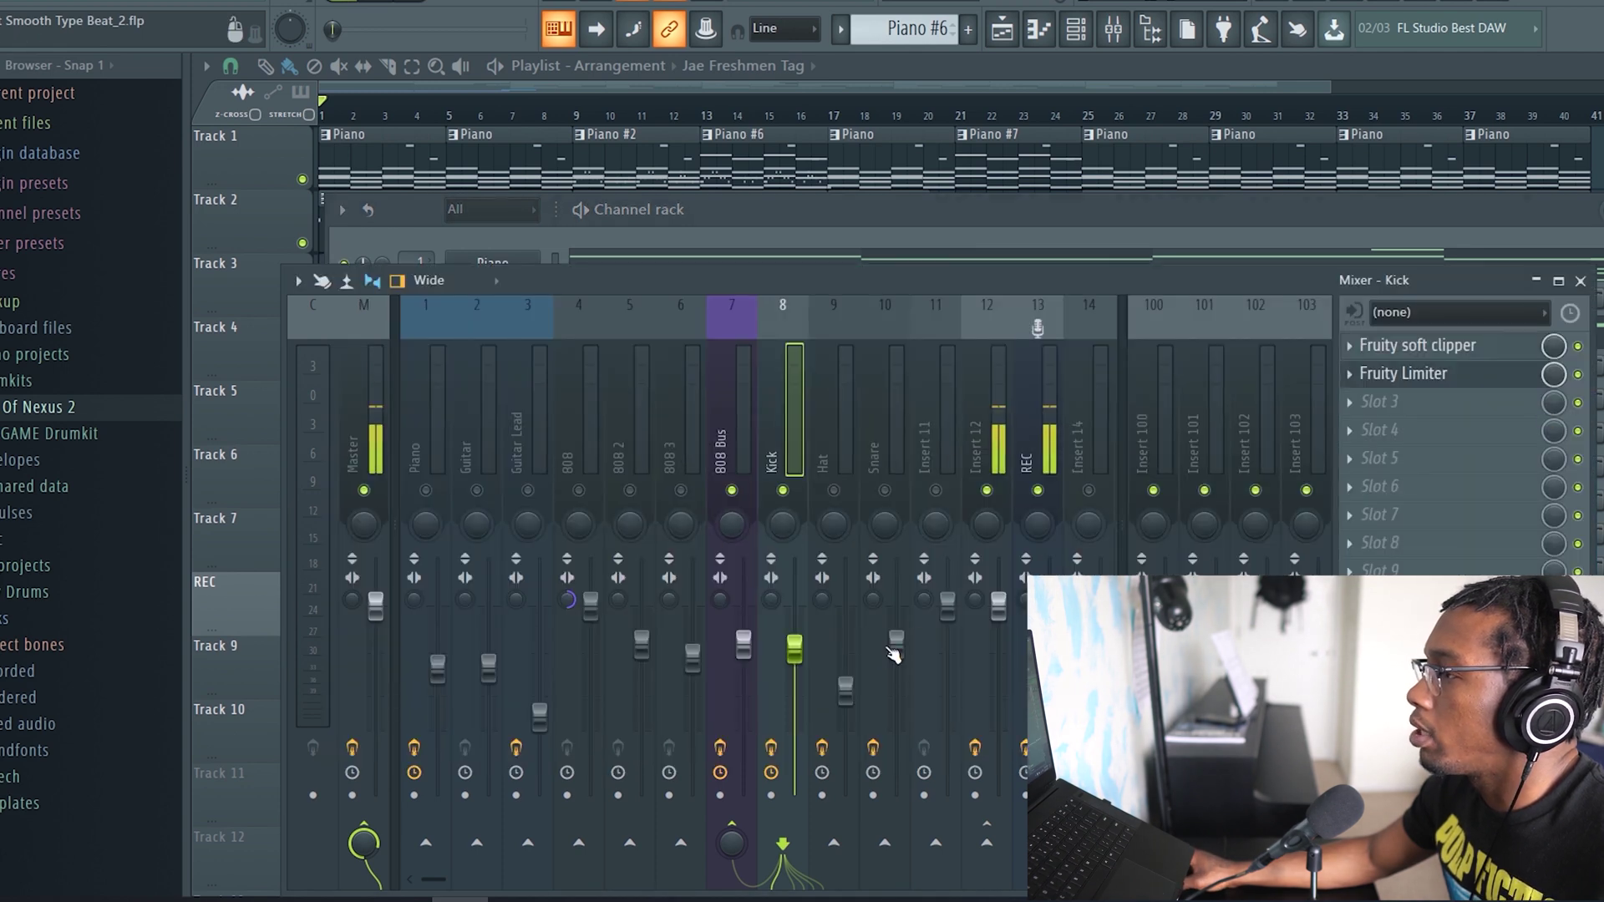
pyautogui.rightClick(800, 654)
pyautogui.click(845, 808)
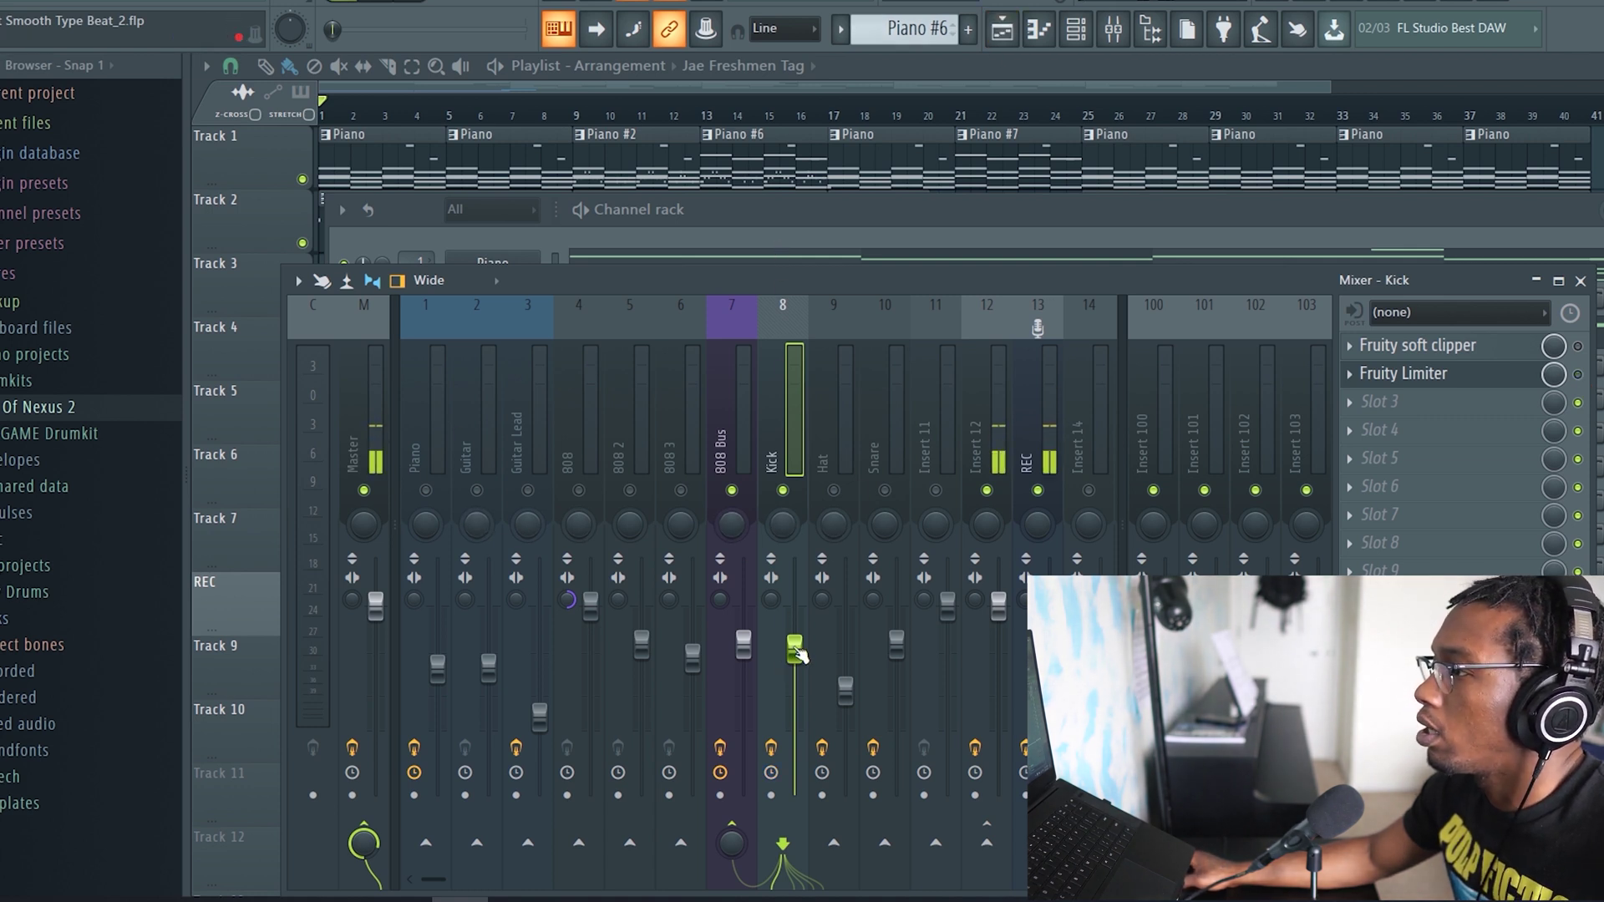
pyautogui.rightClick(799, 654)
pyautogui.click(837, 585)
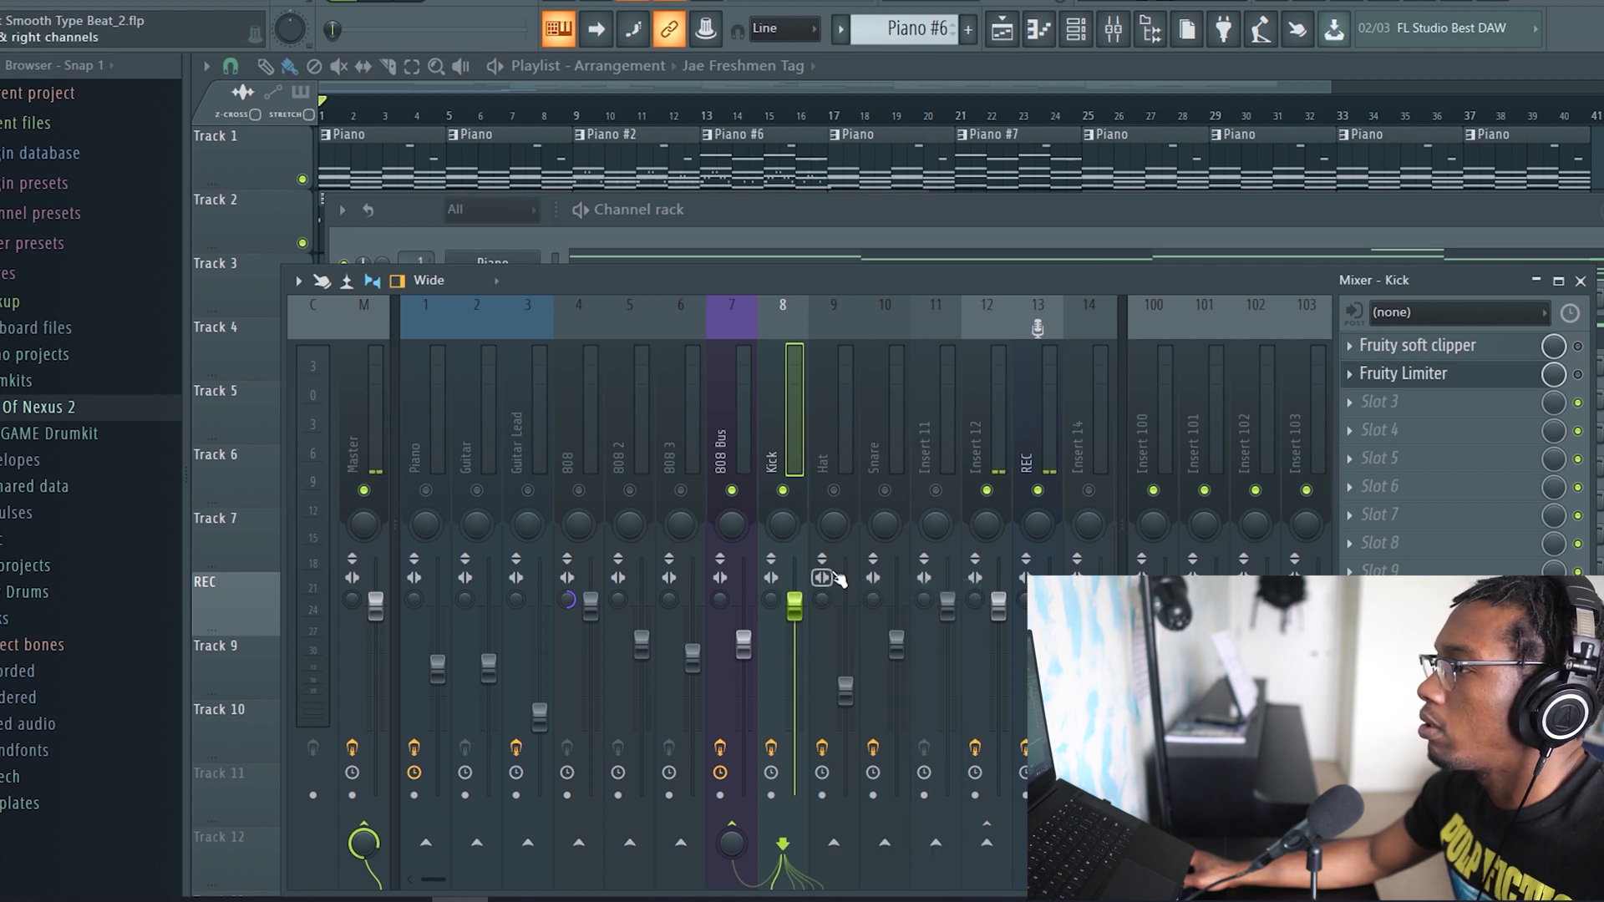
pyautogui.press('space')
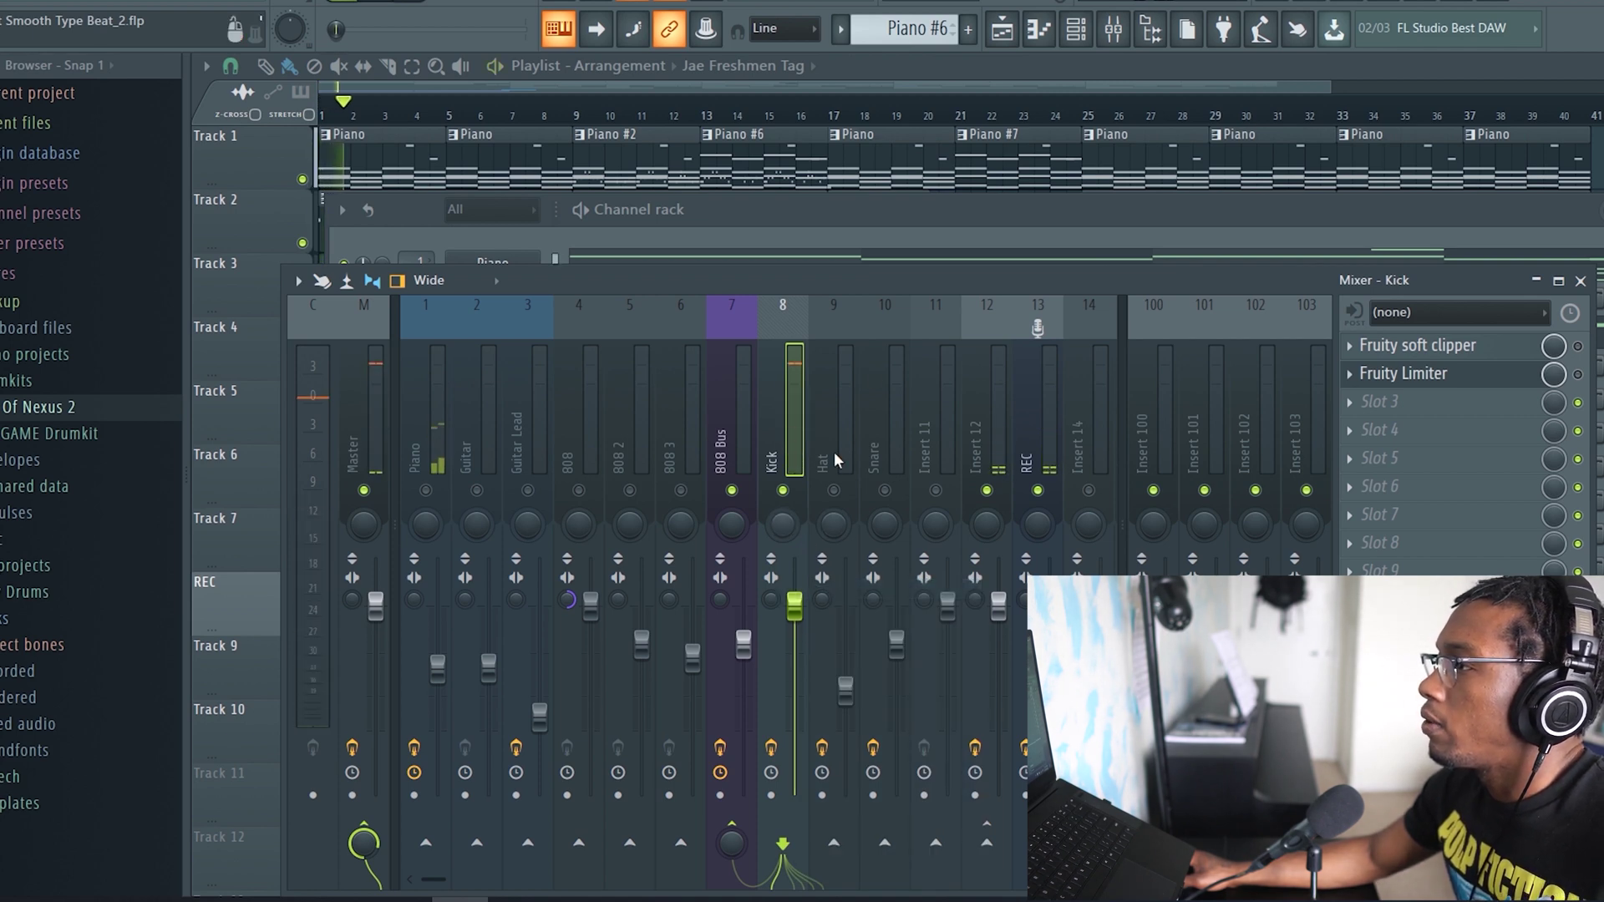
# Recheck the Kick channel's settings in the channel rack and close the window
pyautogui.press('F6')
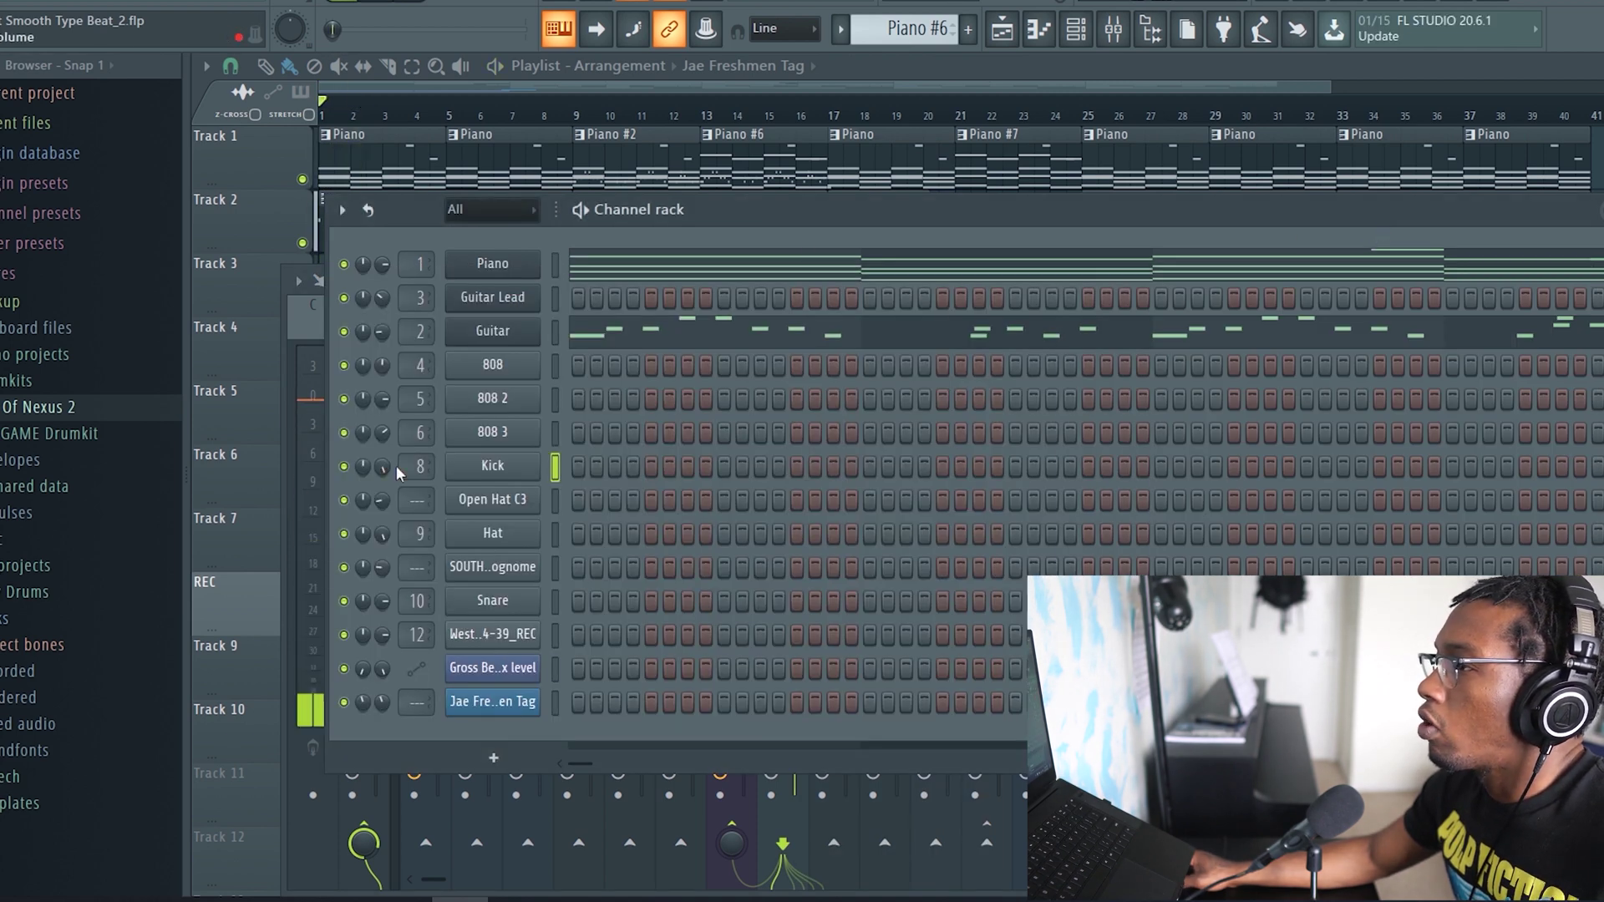
pyautogui.click(482, 466)
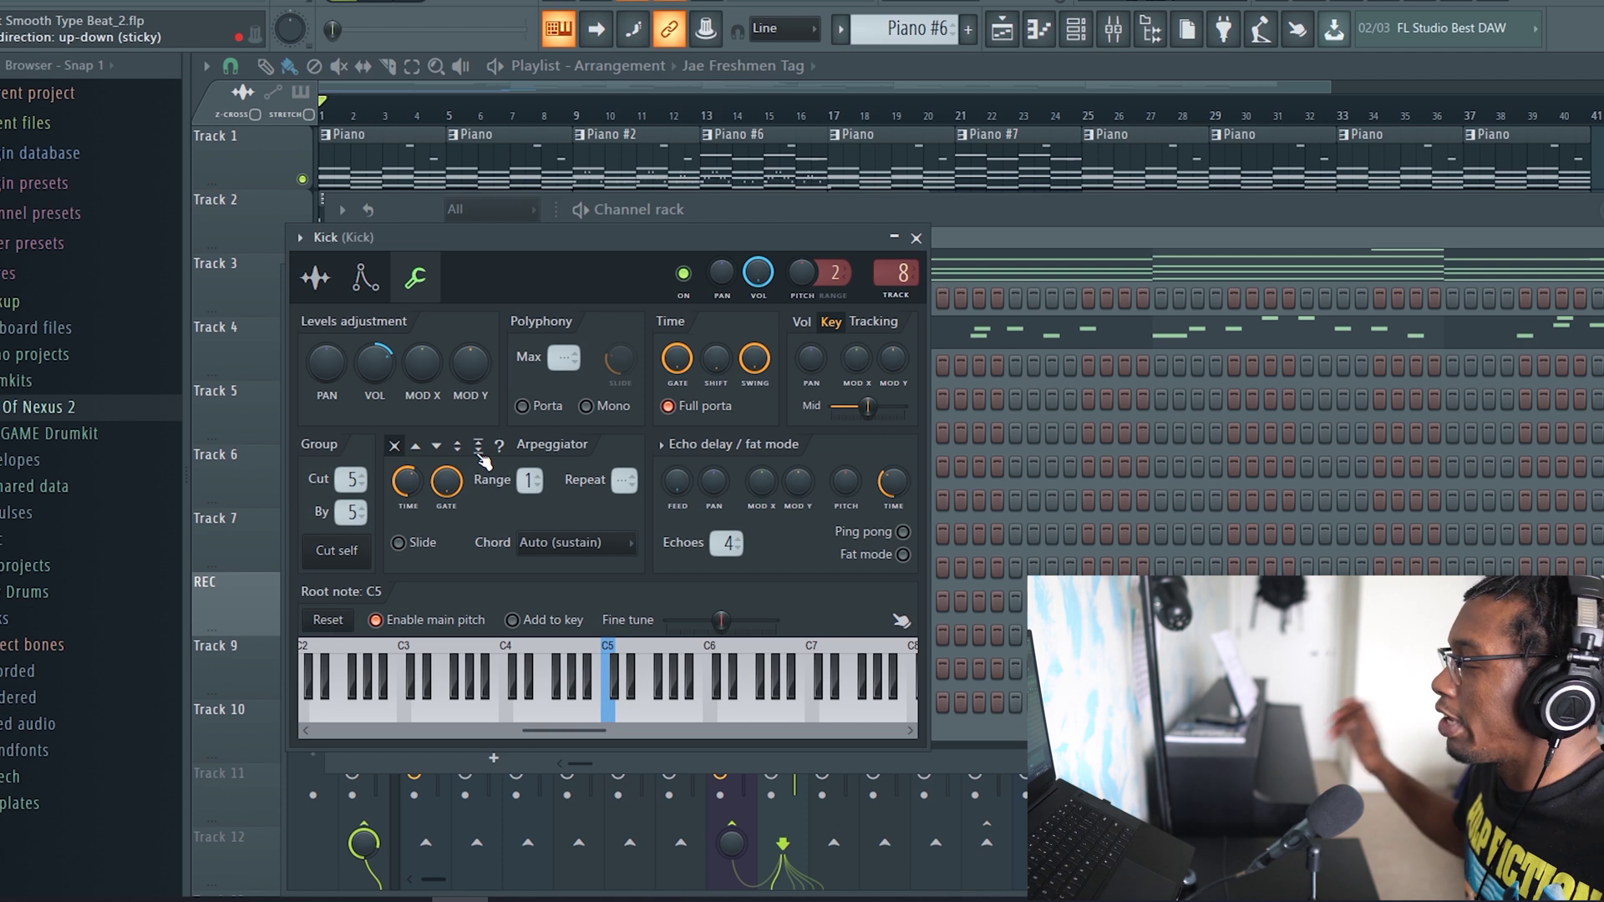
pyautogui.click(915, 239)
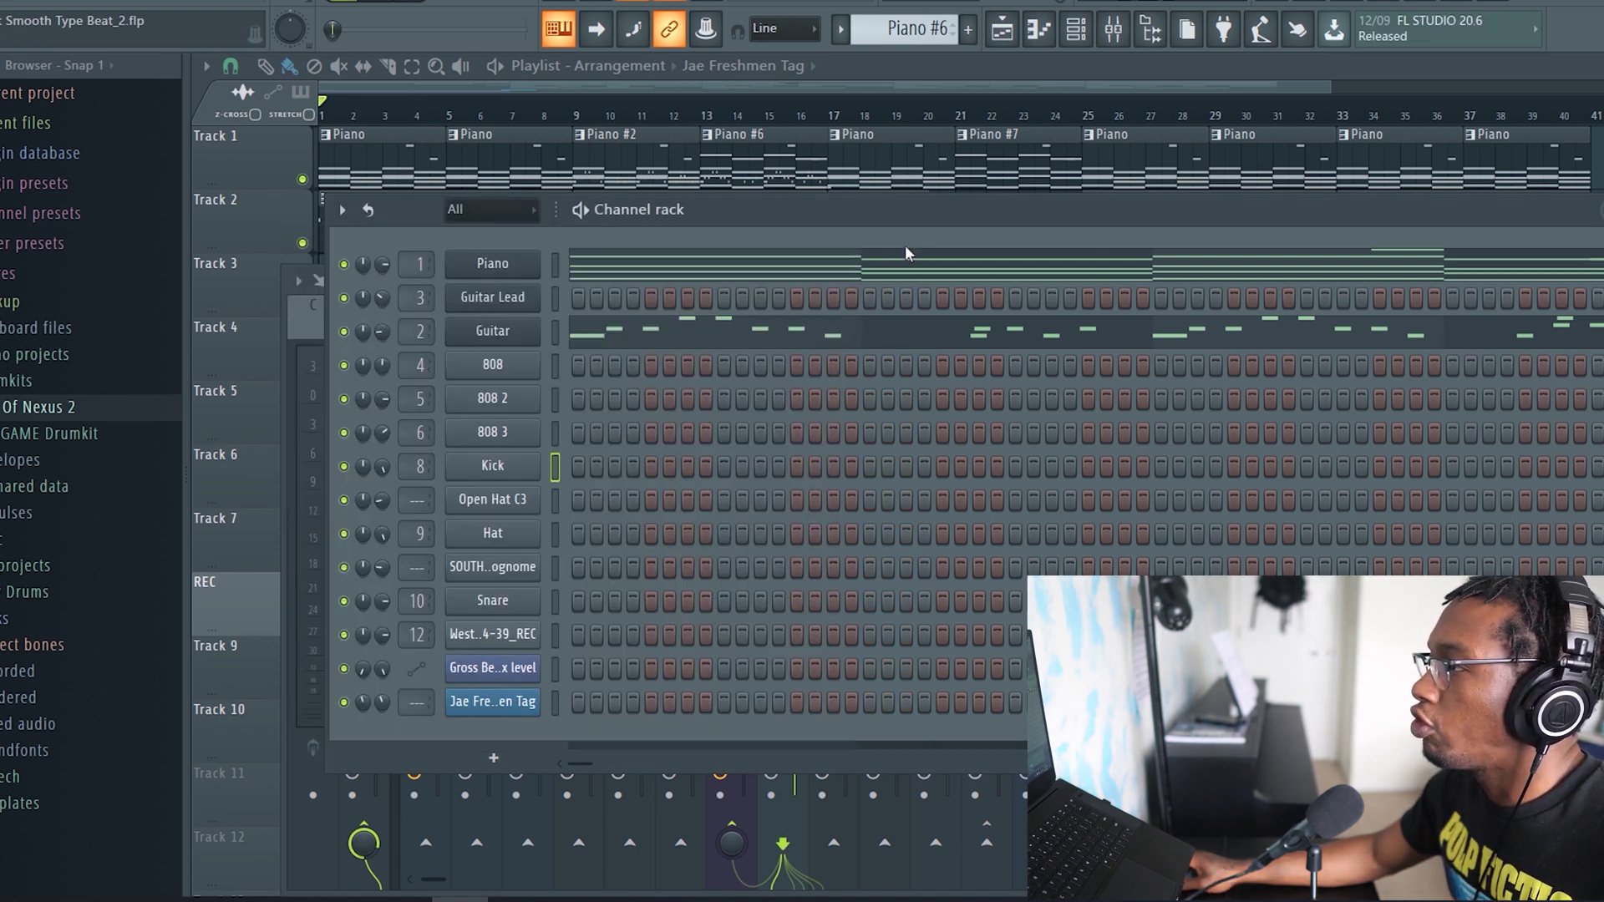
# Return to the mixer and view the Fruity Limiter settings on the Kick track, closing the plugin window
pyautogui.click(1116, 33)
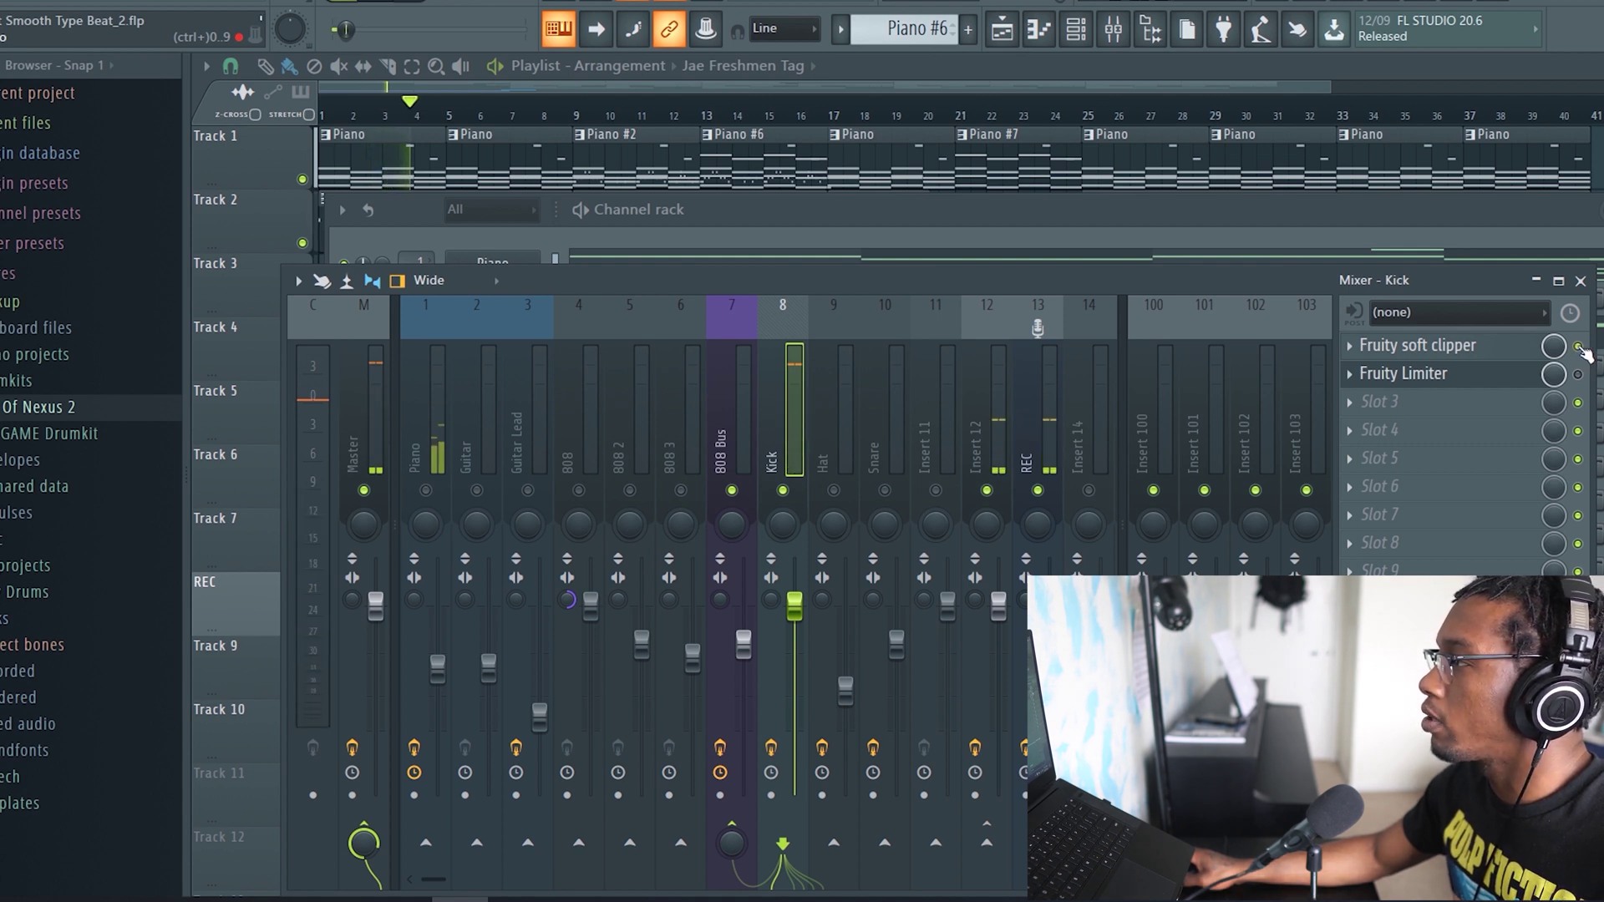
pyautogui.click(1500, 386)
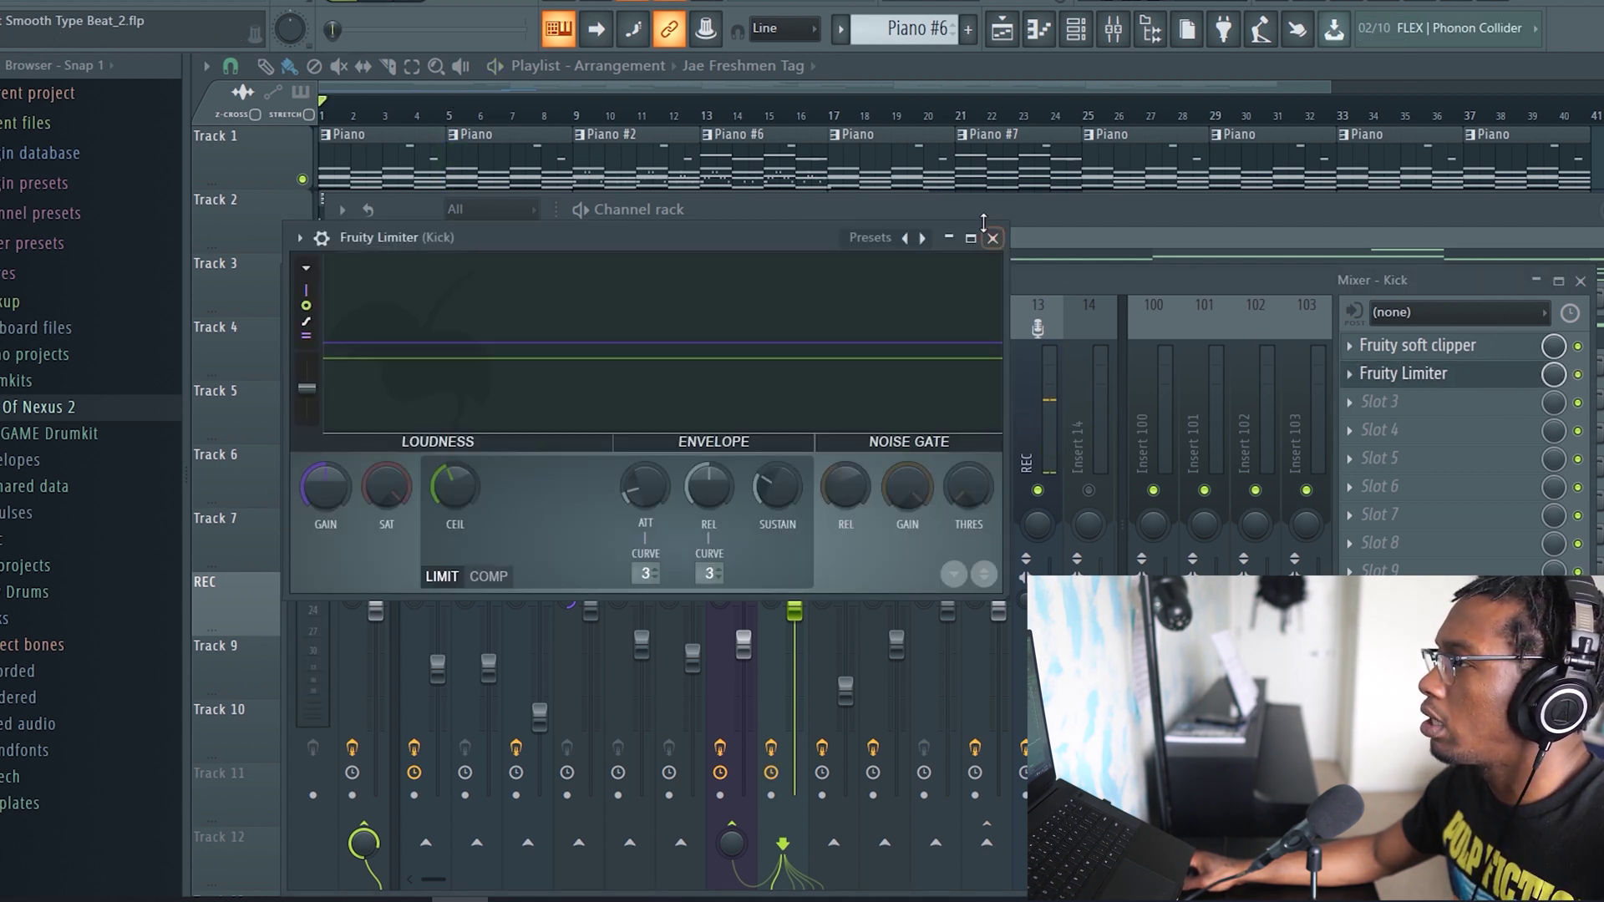
pyautogui.click(993, 239)
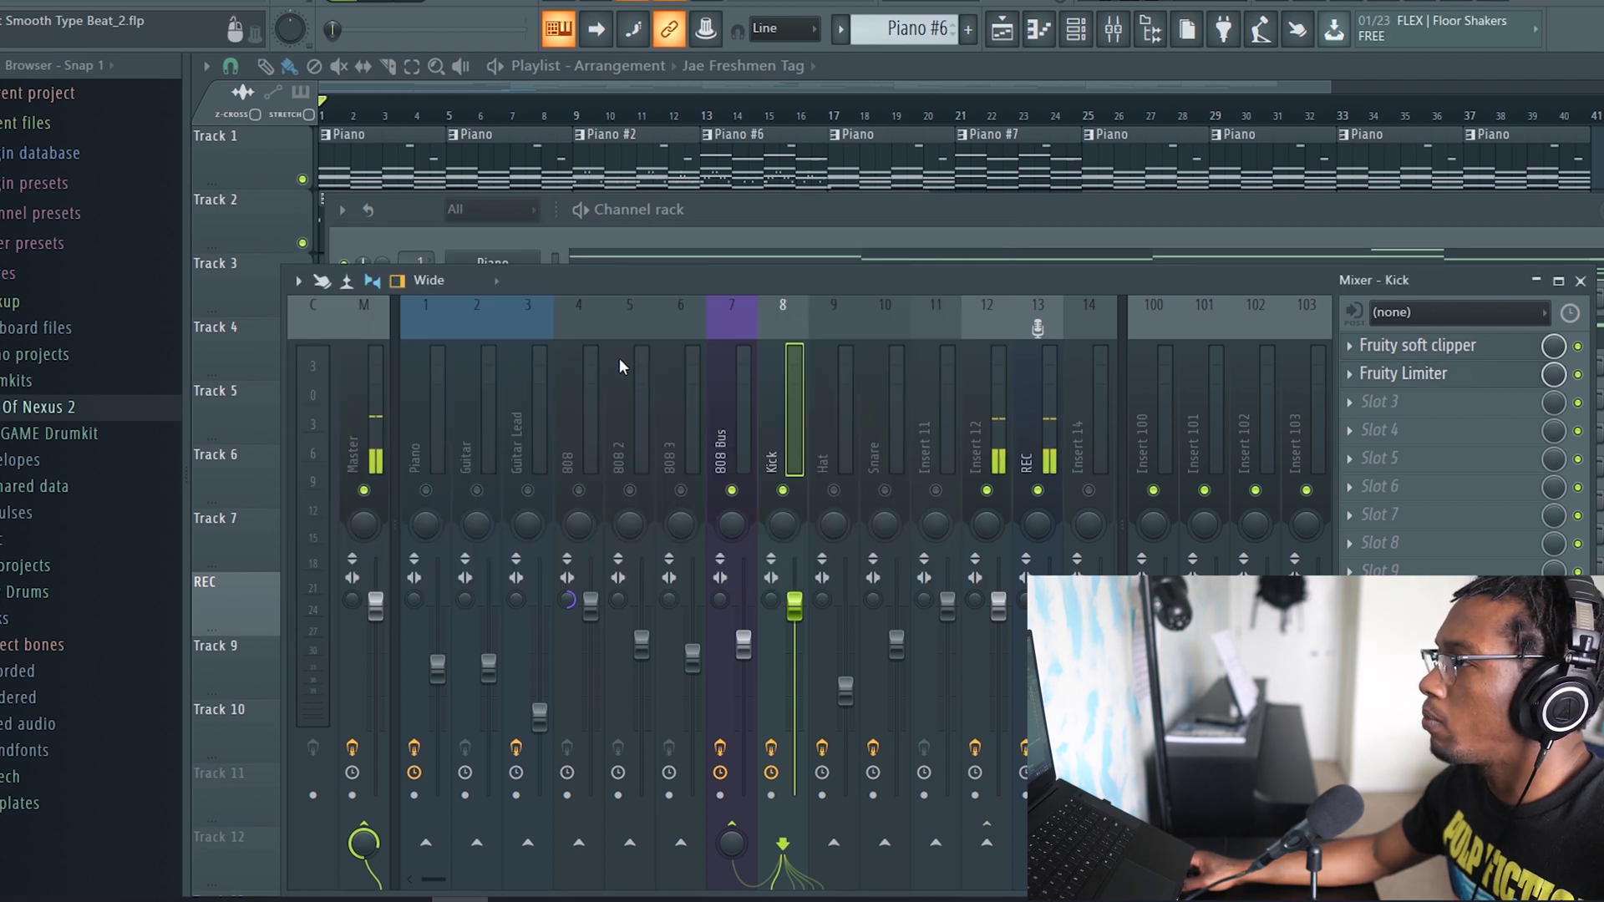
# Play the song from bar 9 and compare the Kick with its Fruity Limiter off and on
pyautogui.press('space')
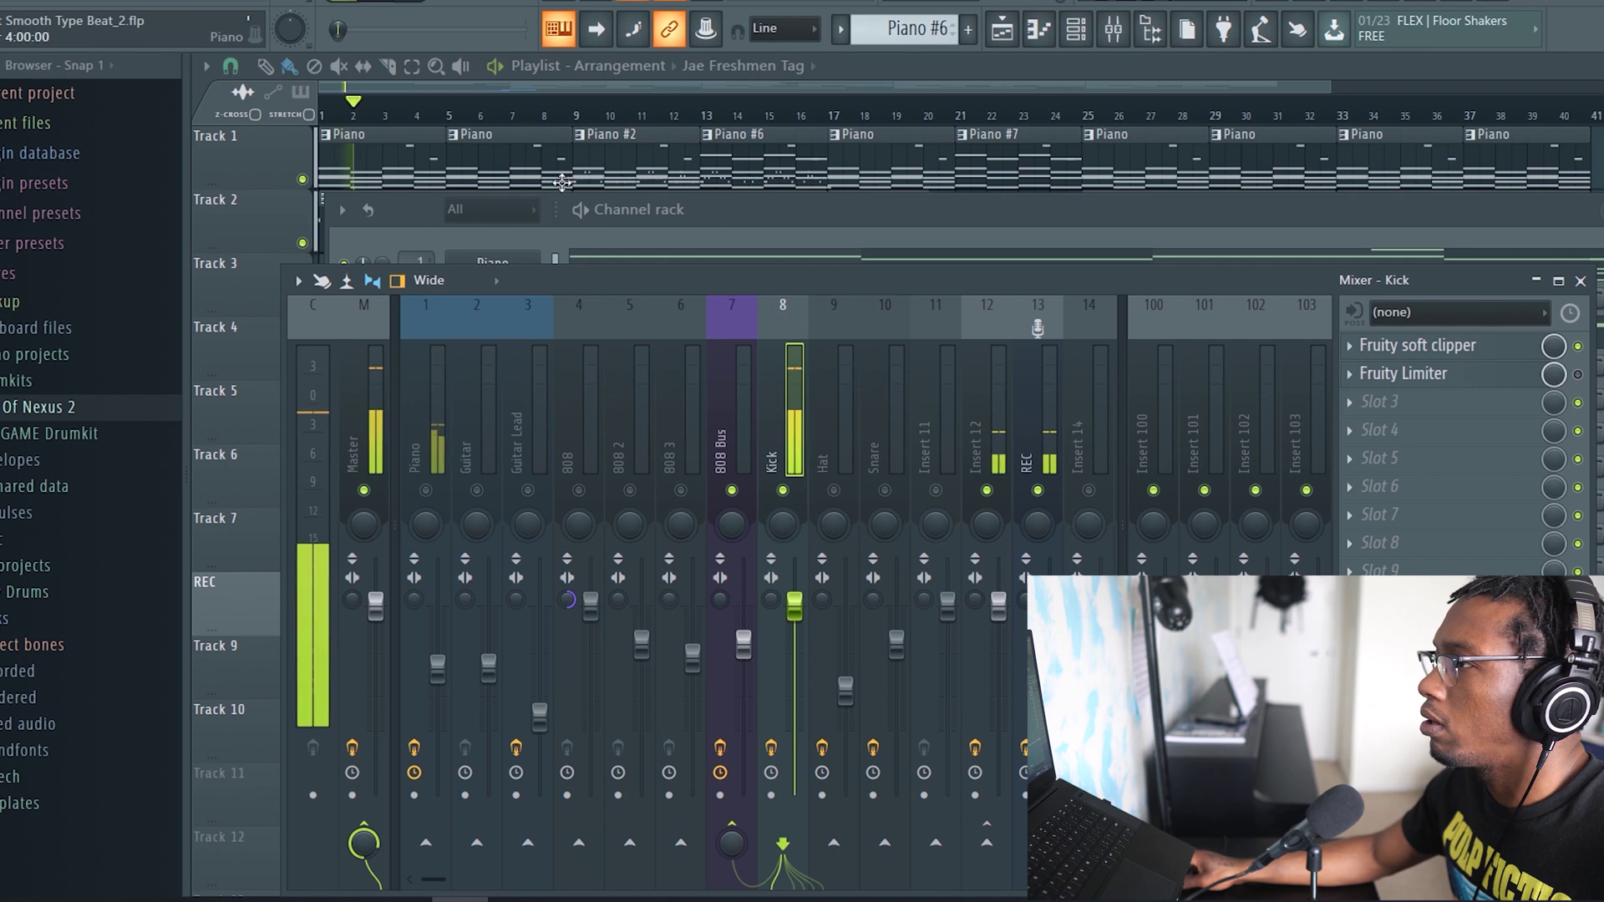
pyautogui.click(578, 117)
pyautogui.press('space')
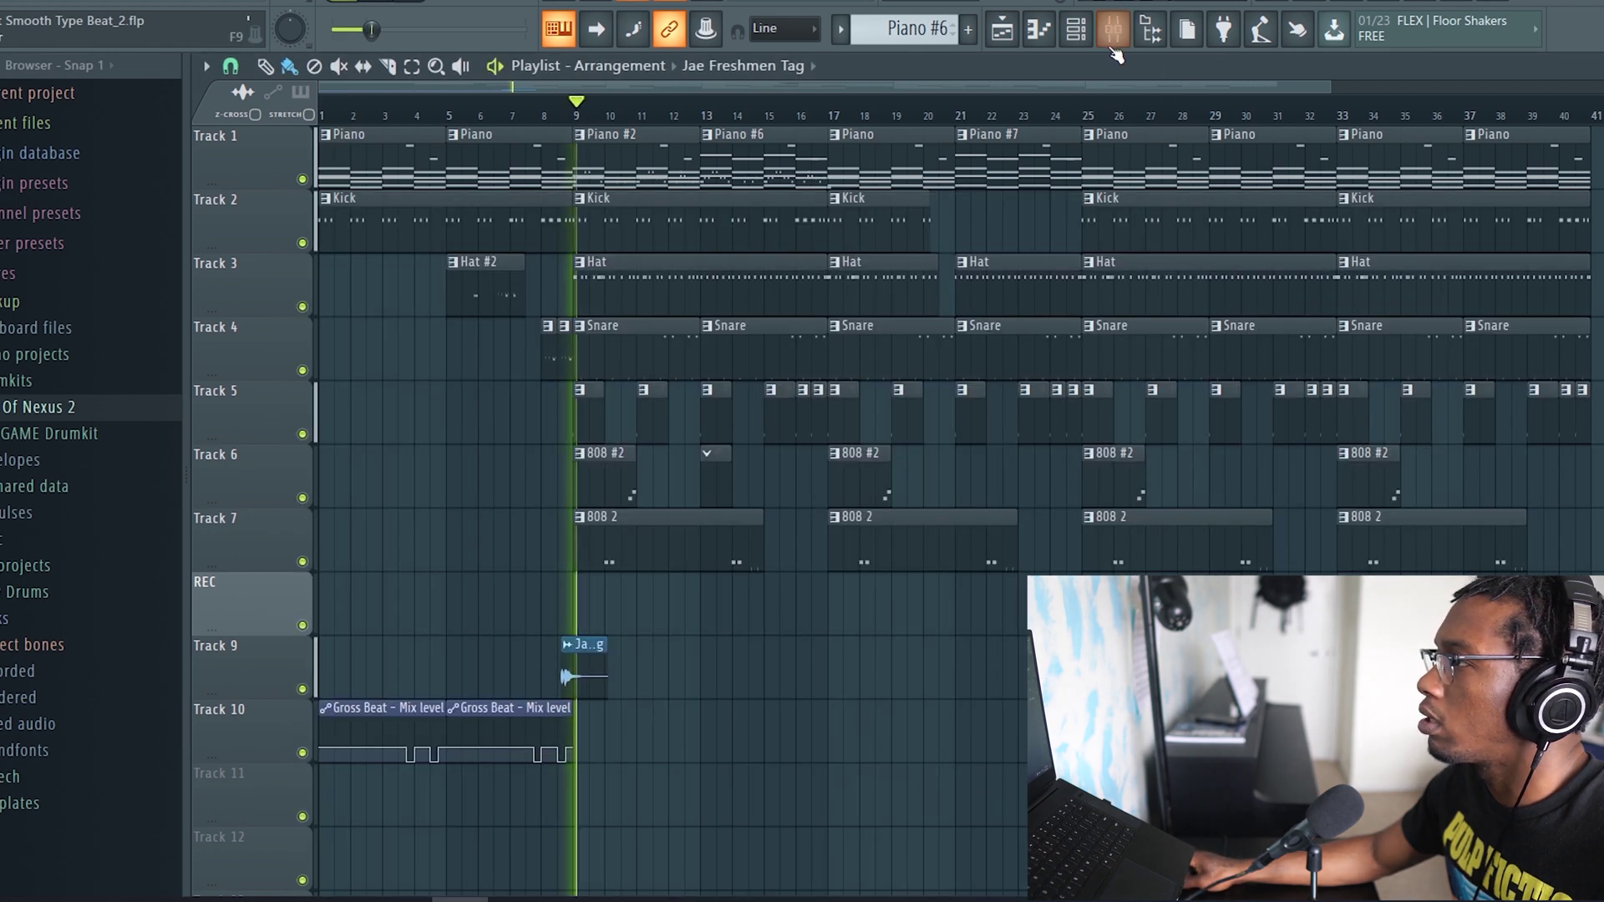
pyautogui.press('F9')
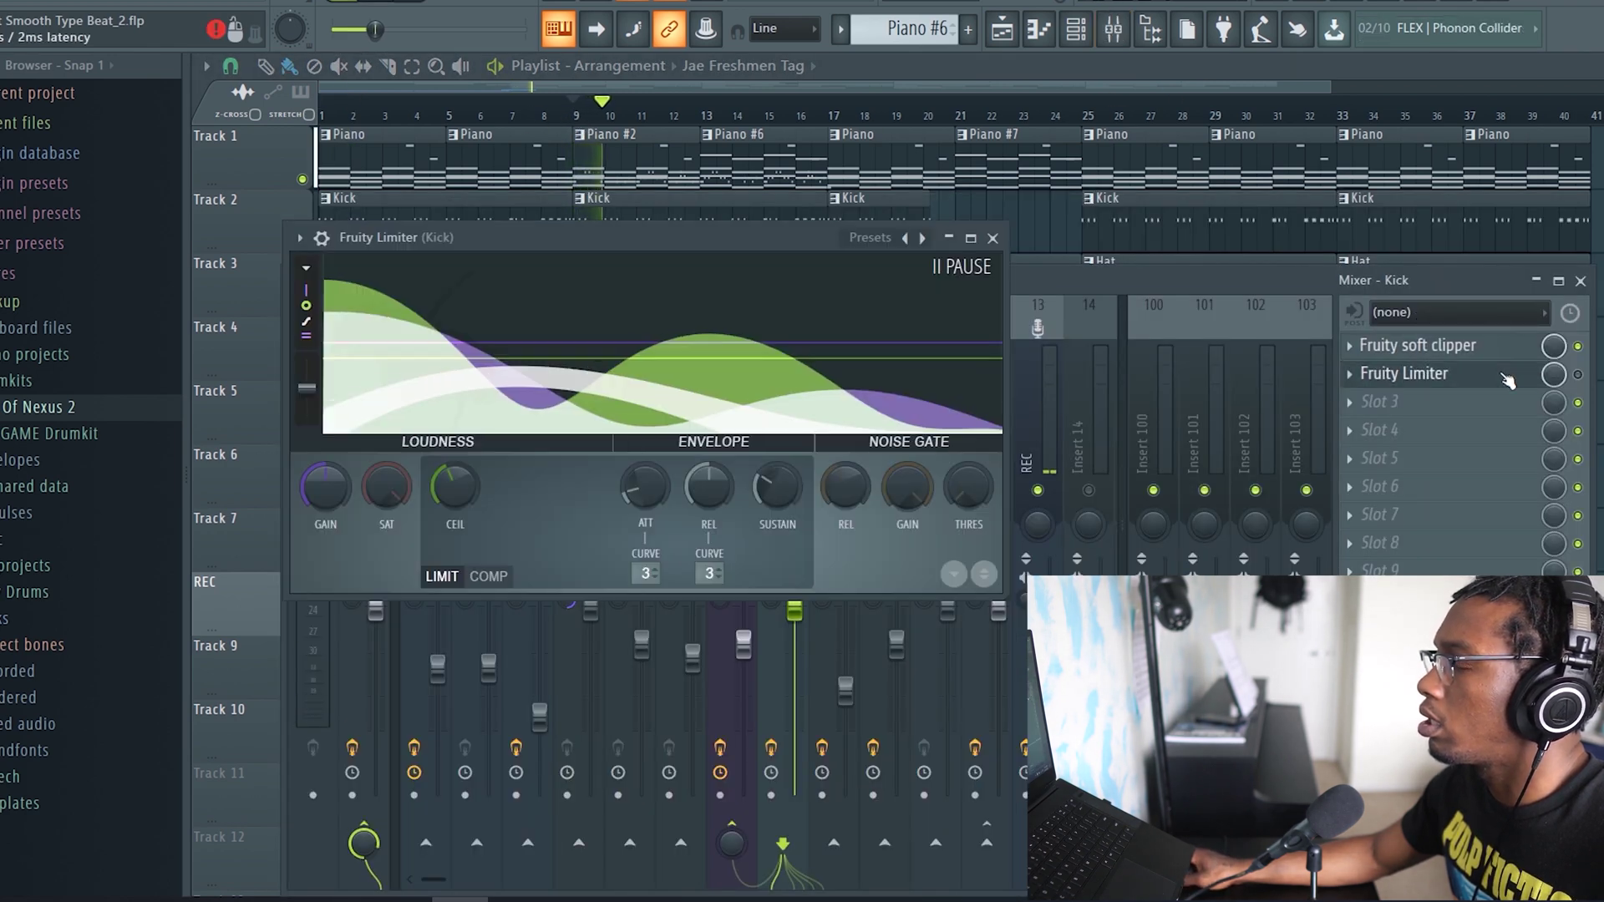
pyautogui.click(1512, 376)
pyautogui.click(1537, 376)
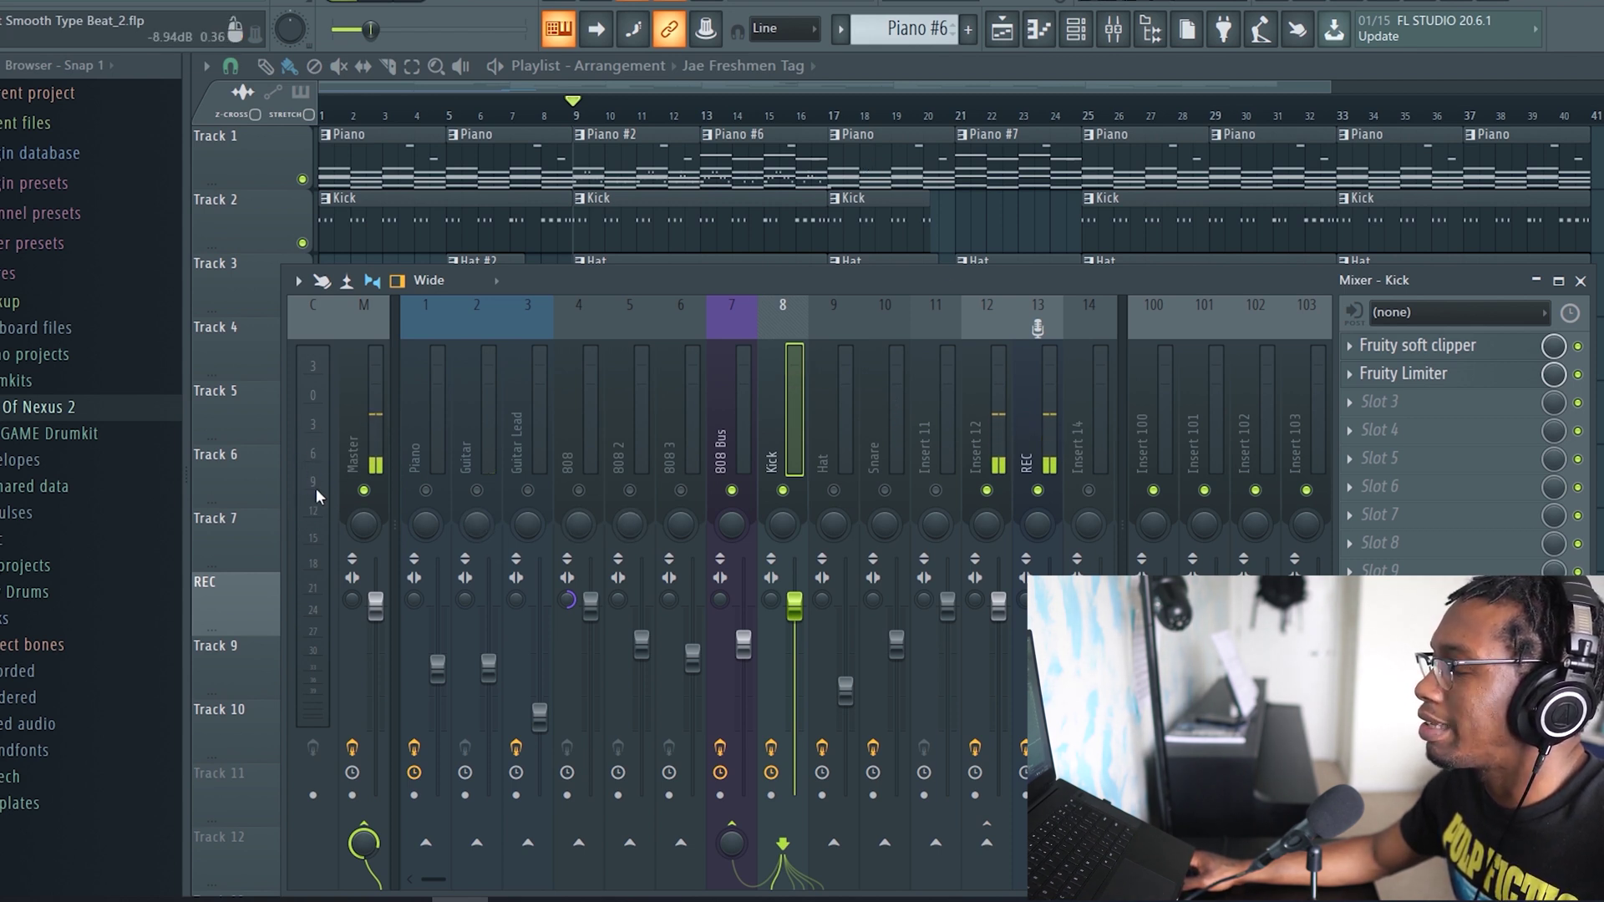
# Paste the copied 62% value onto the Kick mixer fader and play the song
pyautogui.rightClick(794, 605)
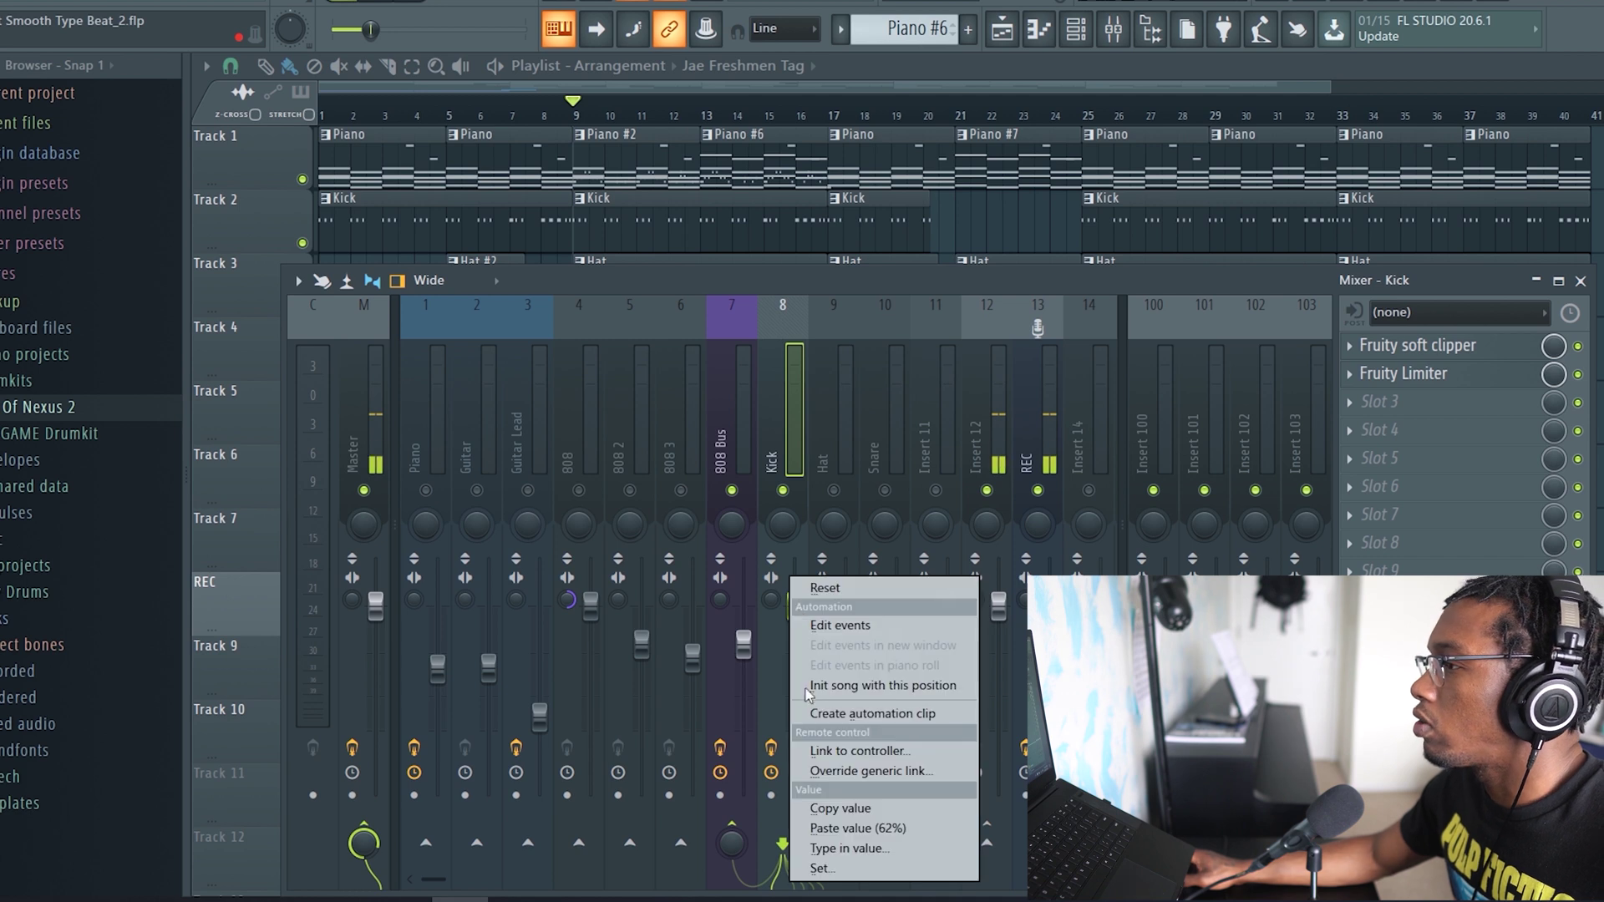
pyautogui.click(832, 827)
pyautogui.press('space')
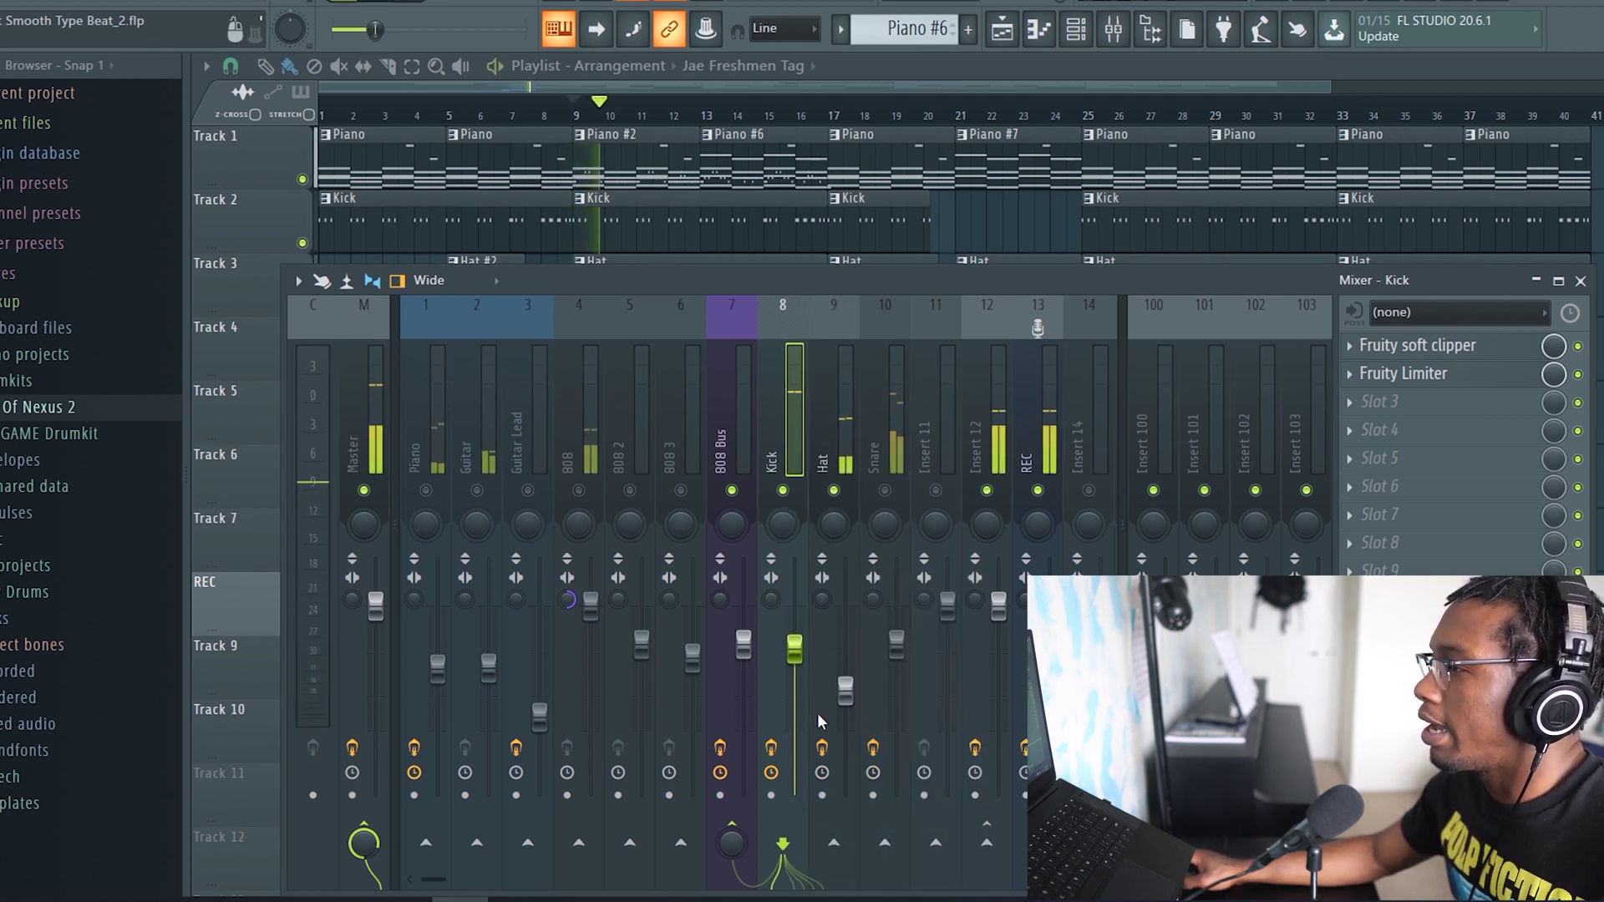
# Copy the Hat mixer fader's value and select the Hat track to show its effects
pyautogui.rightClick(845, 691)
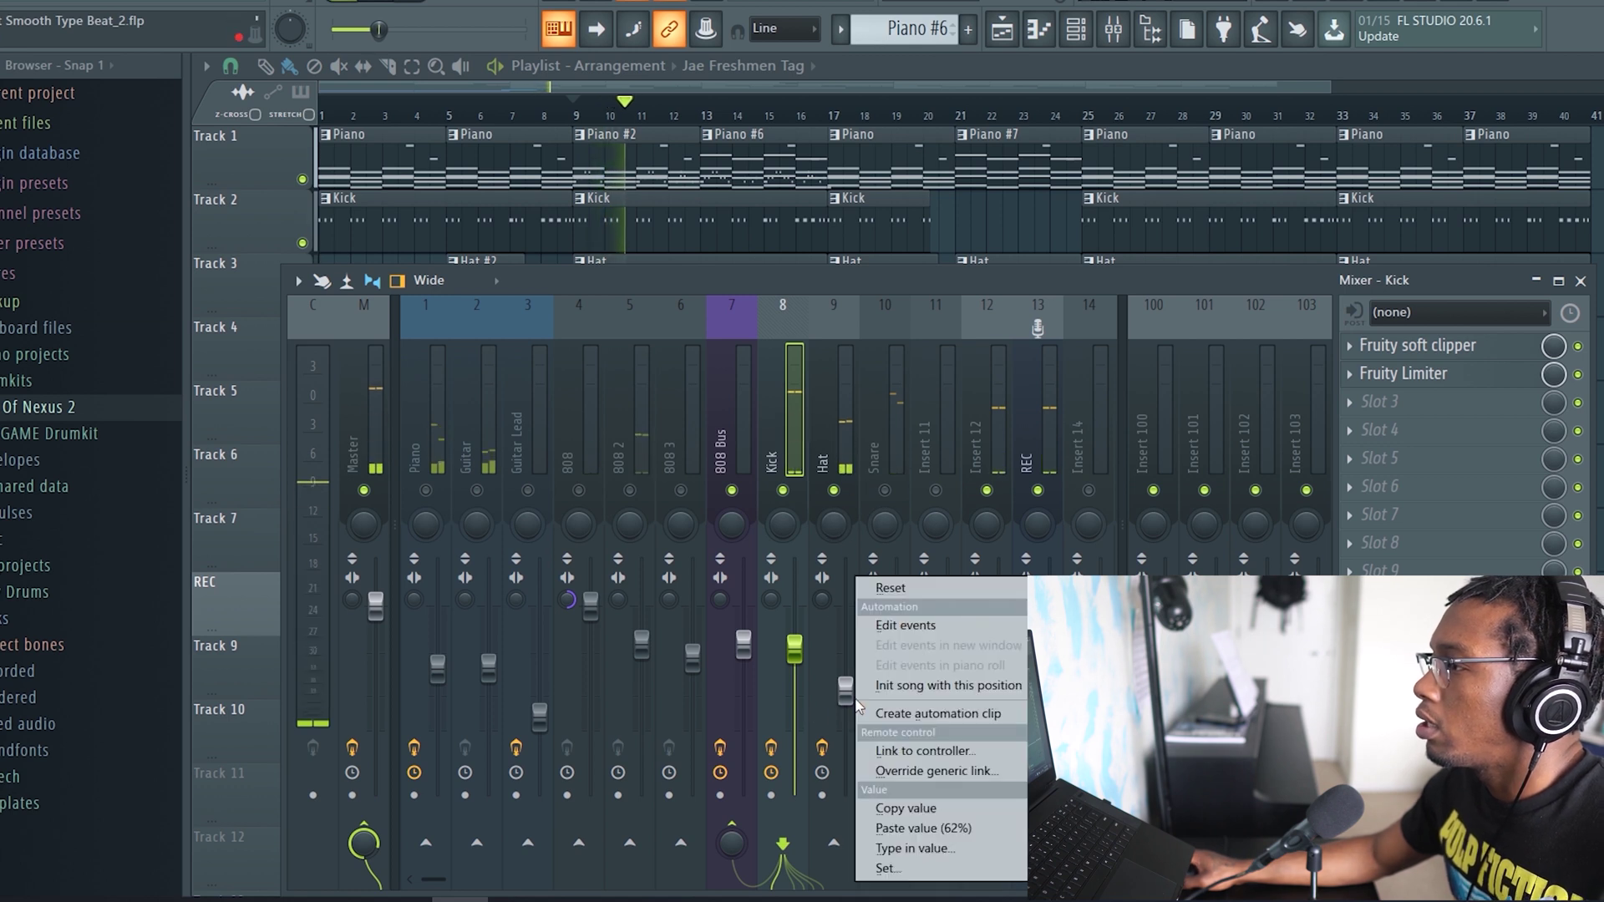
pyautogui.click(885, 809)
pyautogui.click(831, 449)
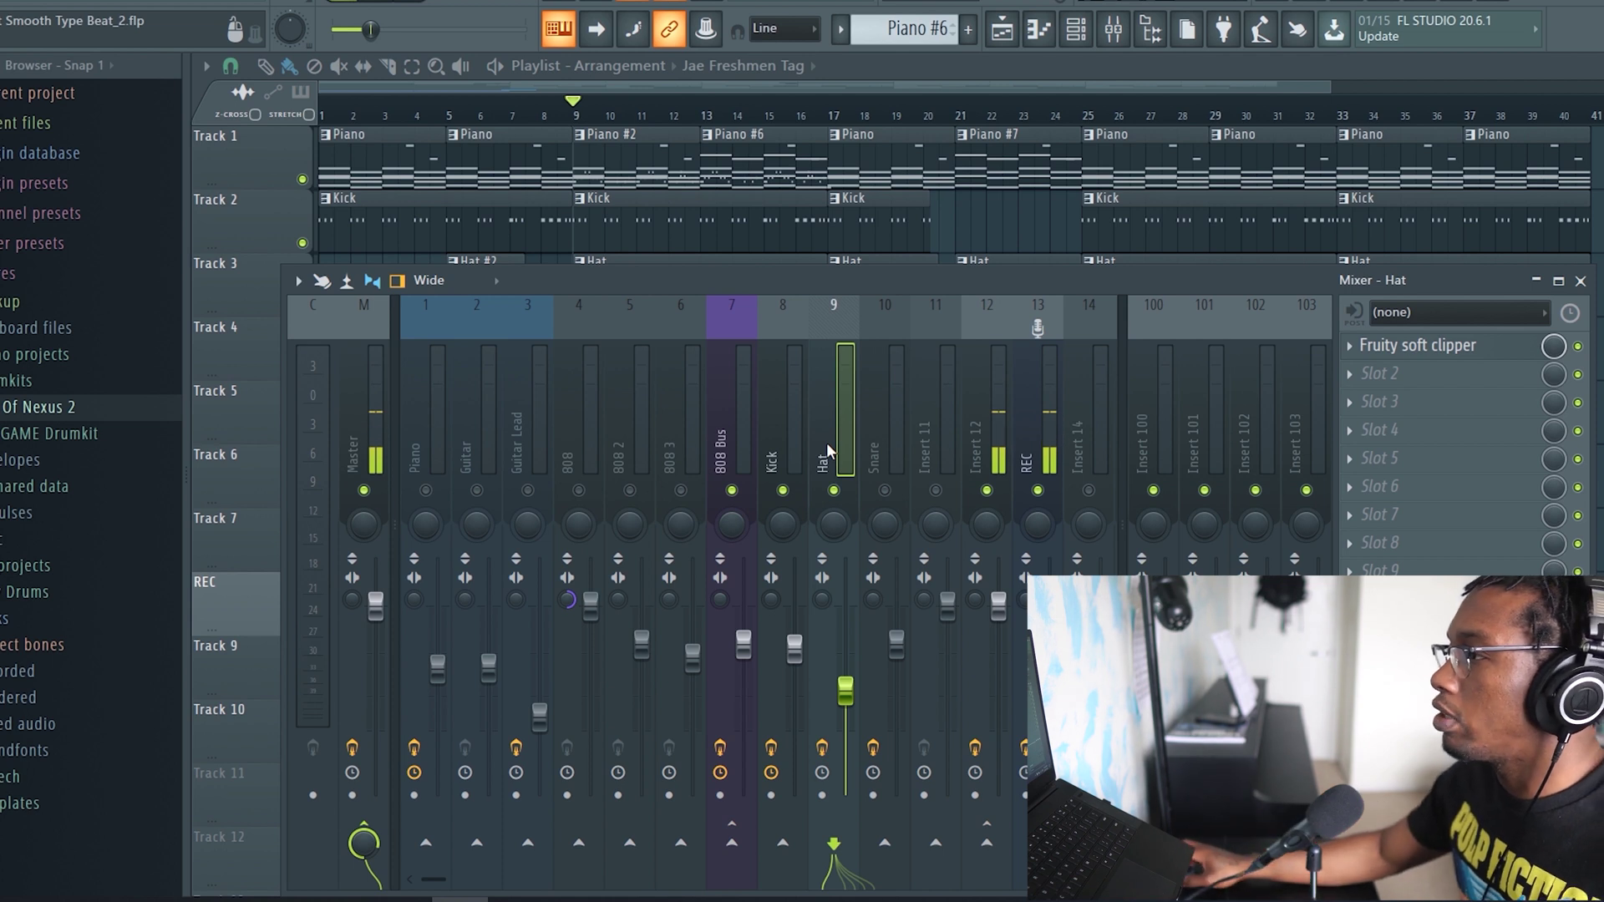
# Unmute the Snare track and view the effects on the Snare and Kick mixer tracks
pyautogui.click(887, 490)
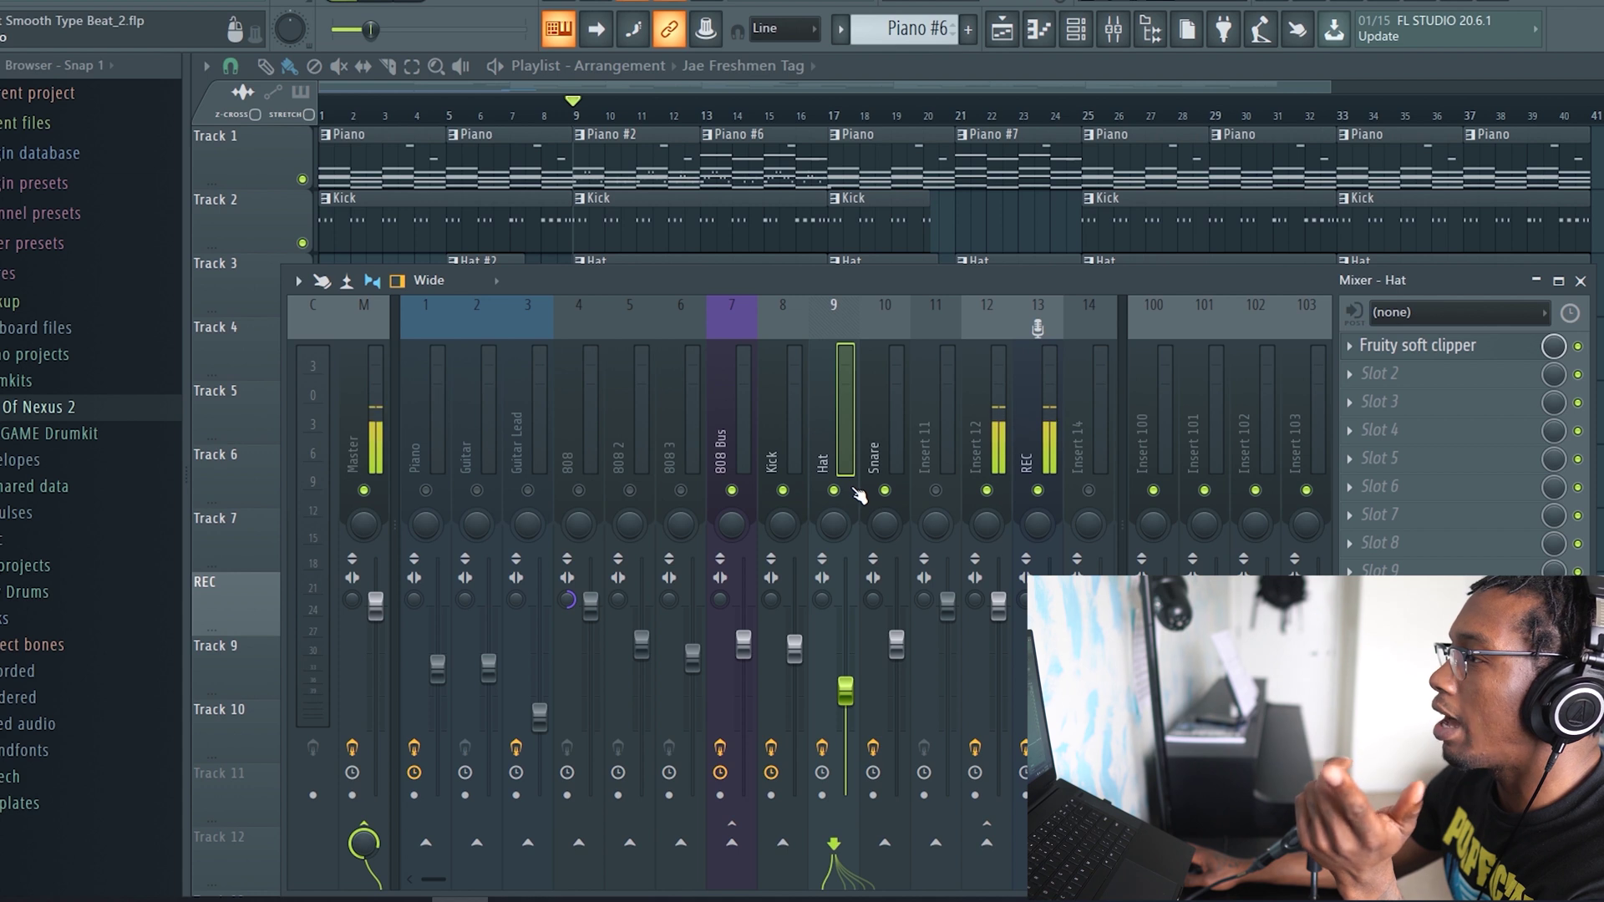
pyautogui.click(891, 456)
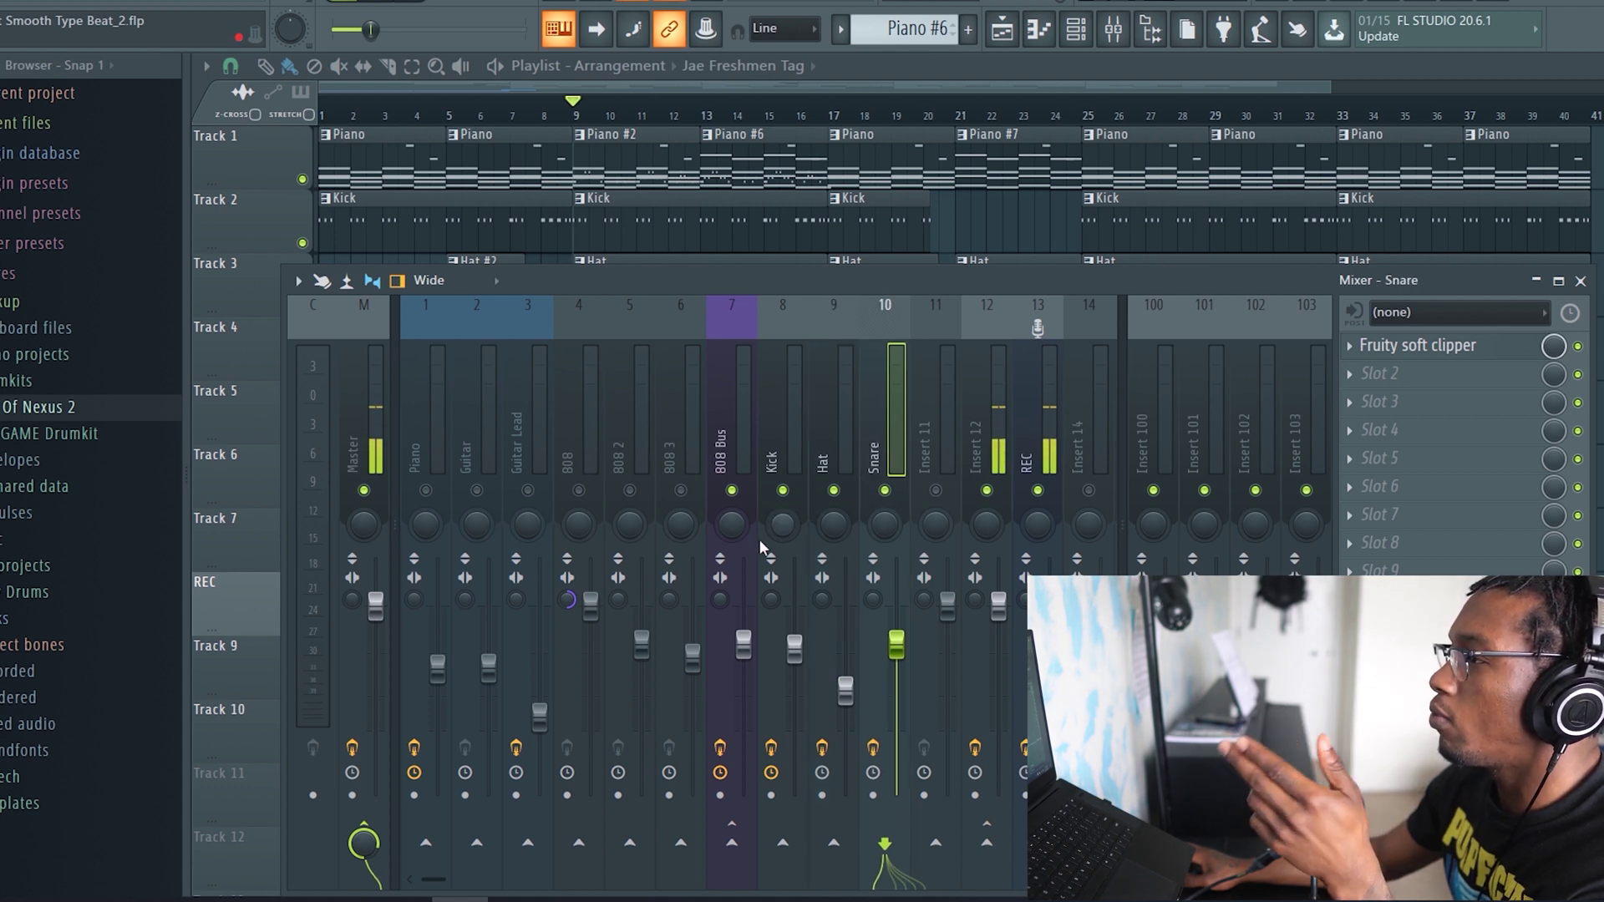
pyautogui.click(785, 446)
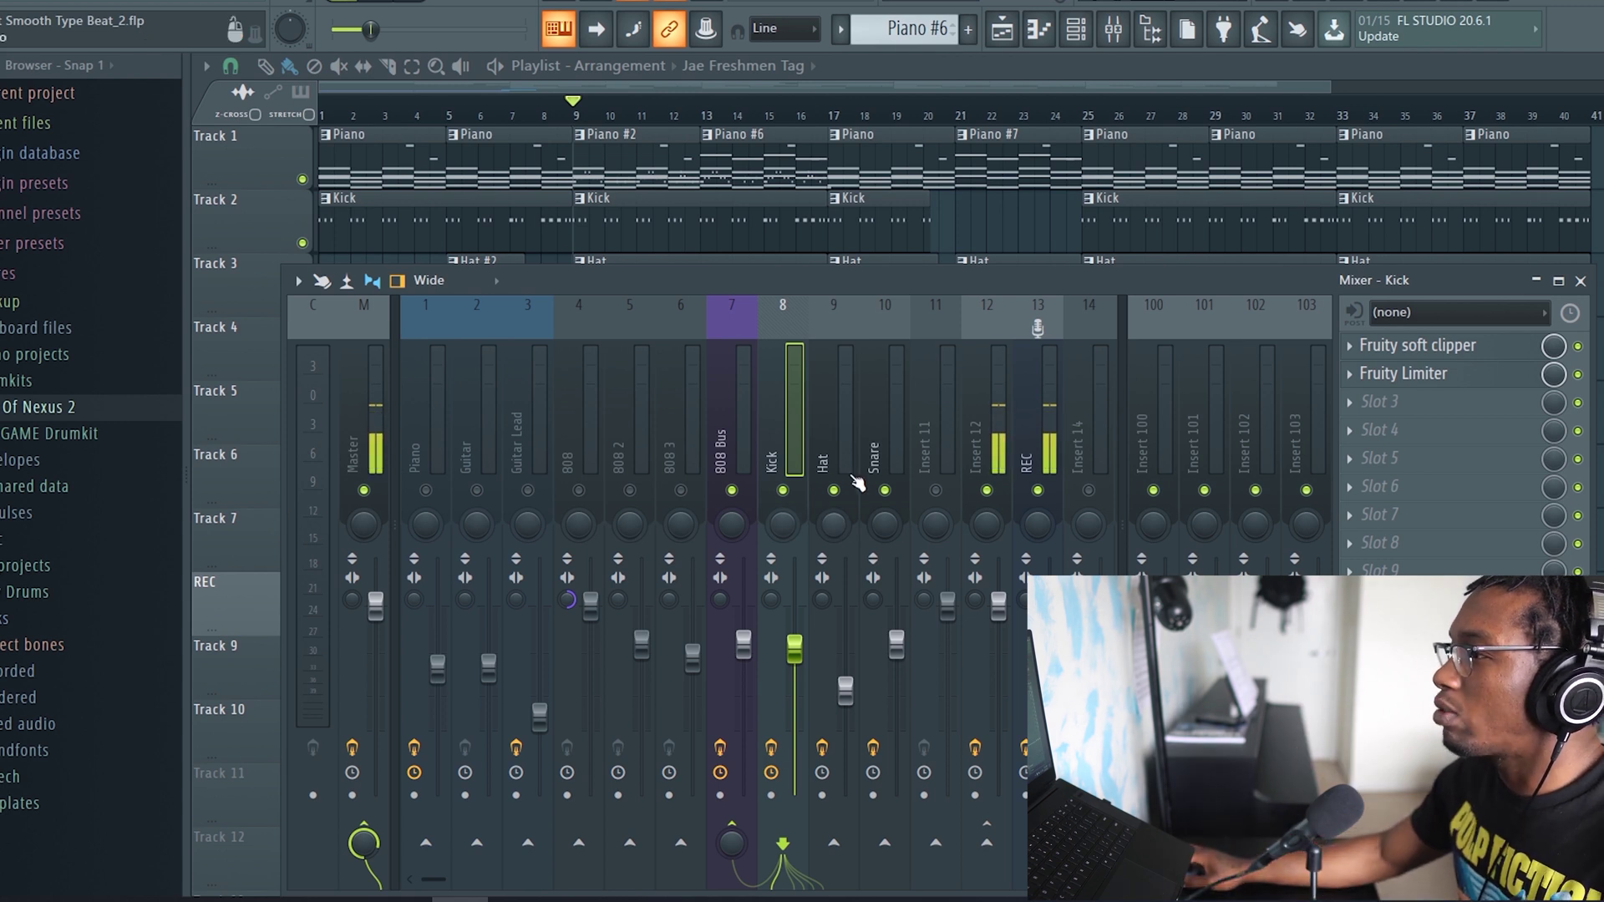
# Try the Hat fader at a higher level, lower it again, and raise it to about the Master fader's height while listening
pyautogui.click(832, 435)
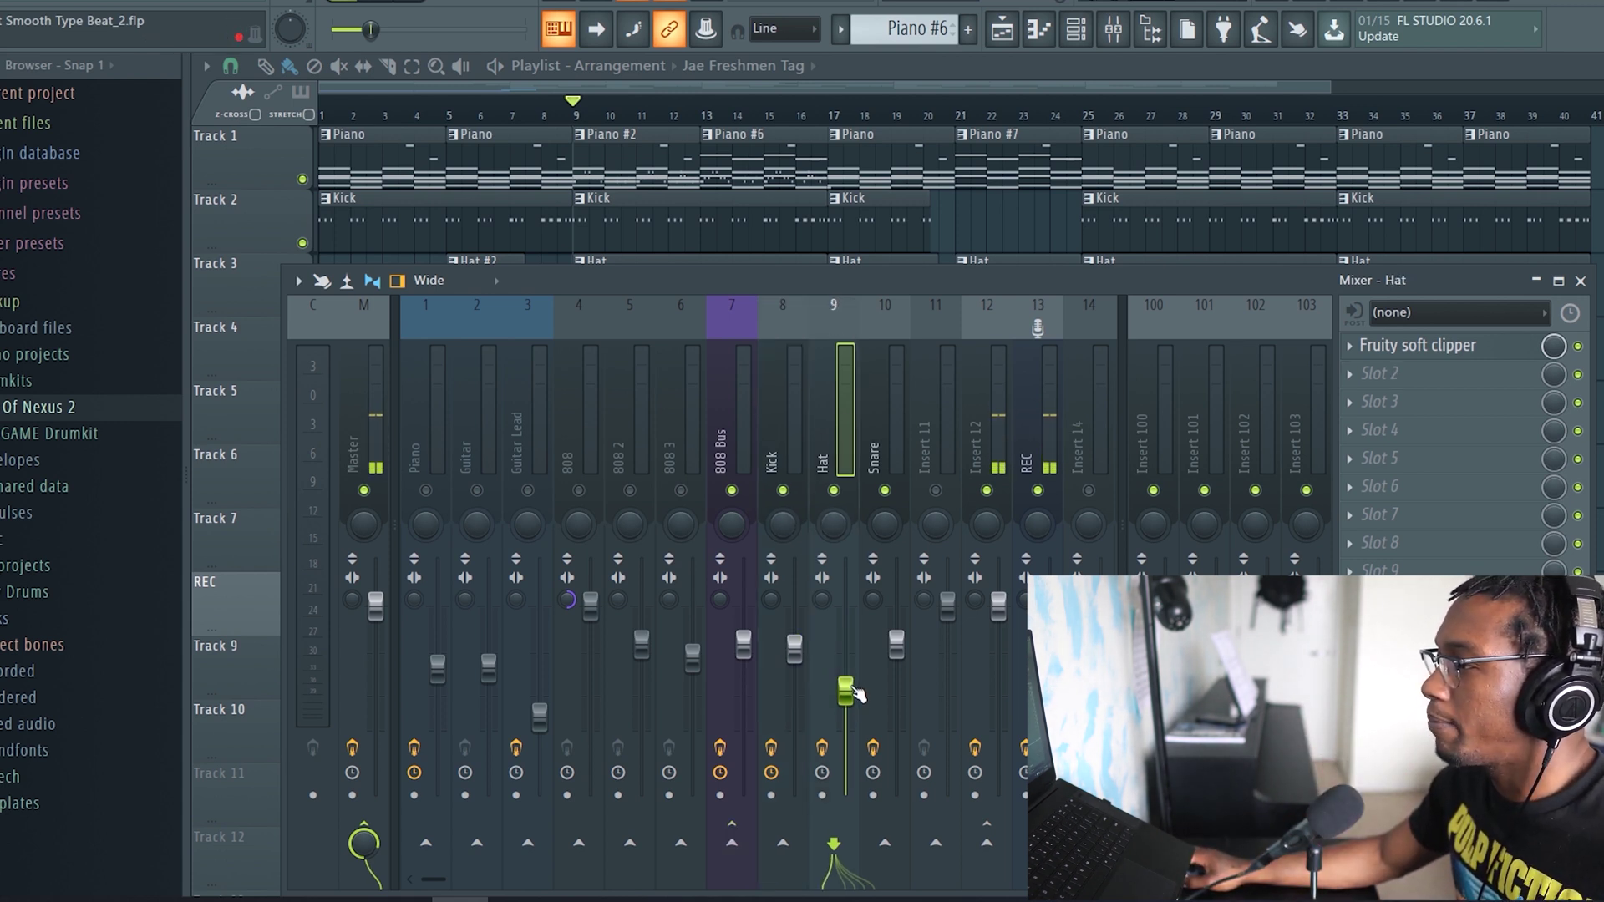
pyautogui.moveTo(847, 690); pyautogui.dragTo(846, 638)
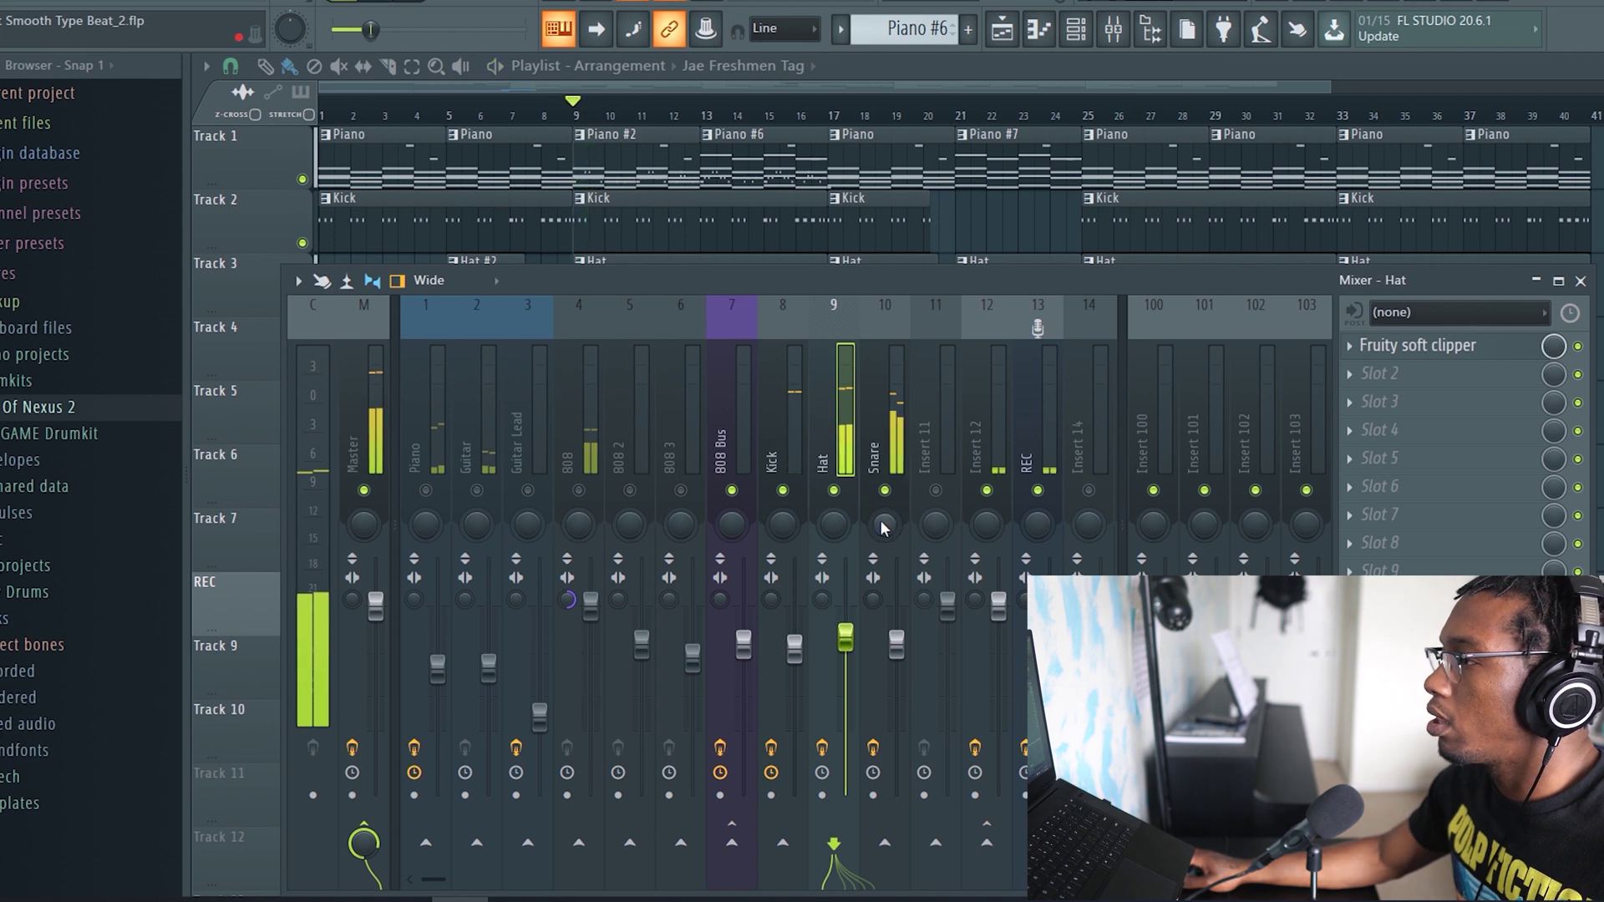
pyautogui.moveTo(845, 637); pyautogui.dragTo(845, 690)
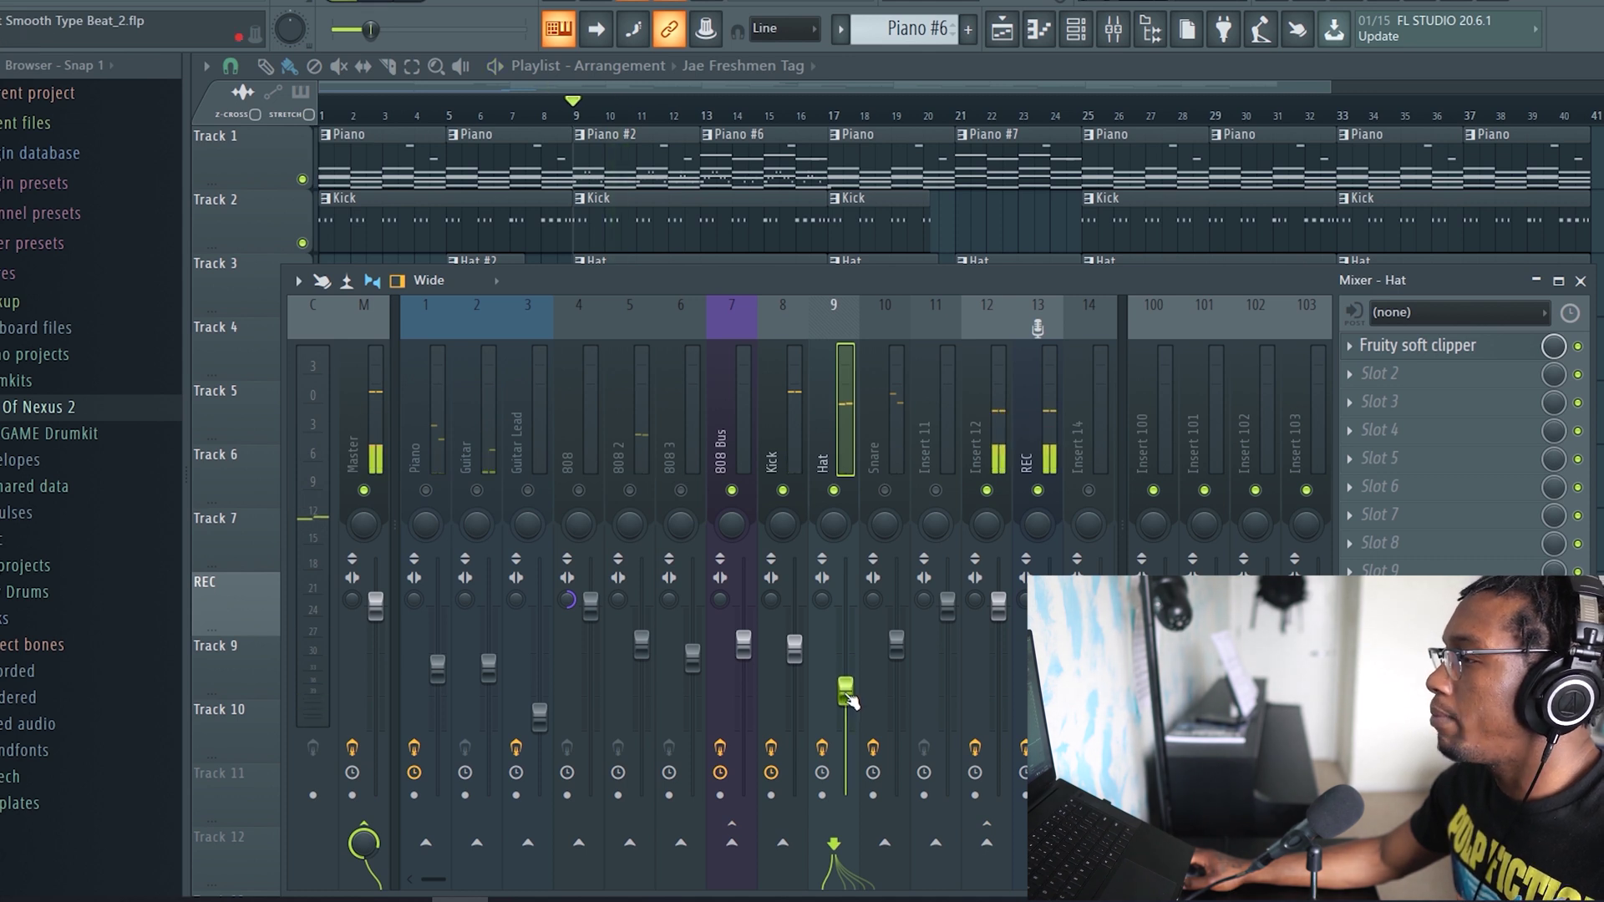
pyautogui.moveTo(846, 702); pyautogui.dragTo(846, 614)
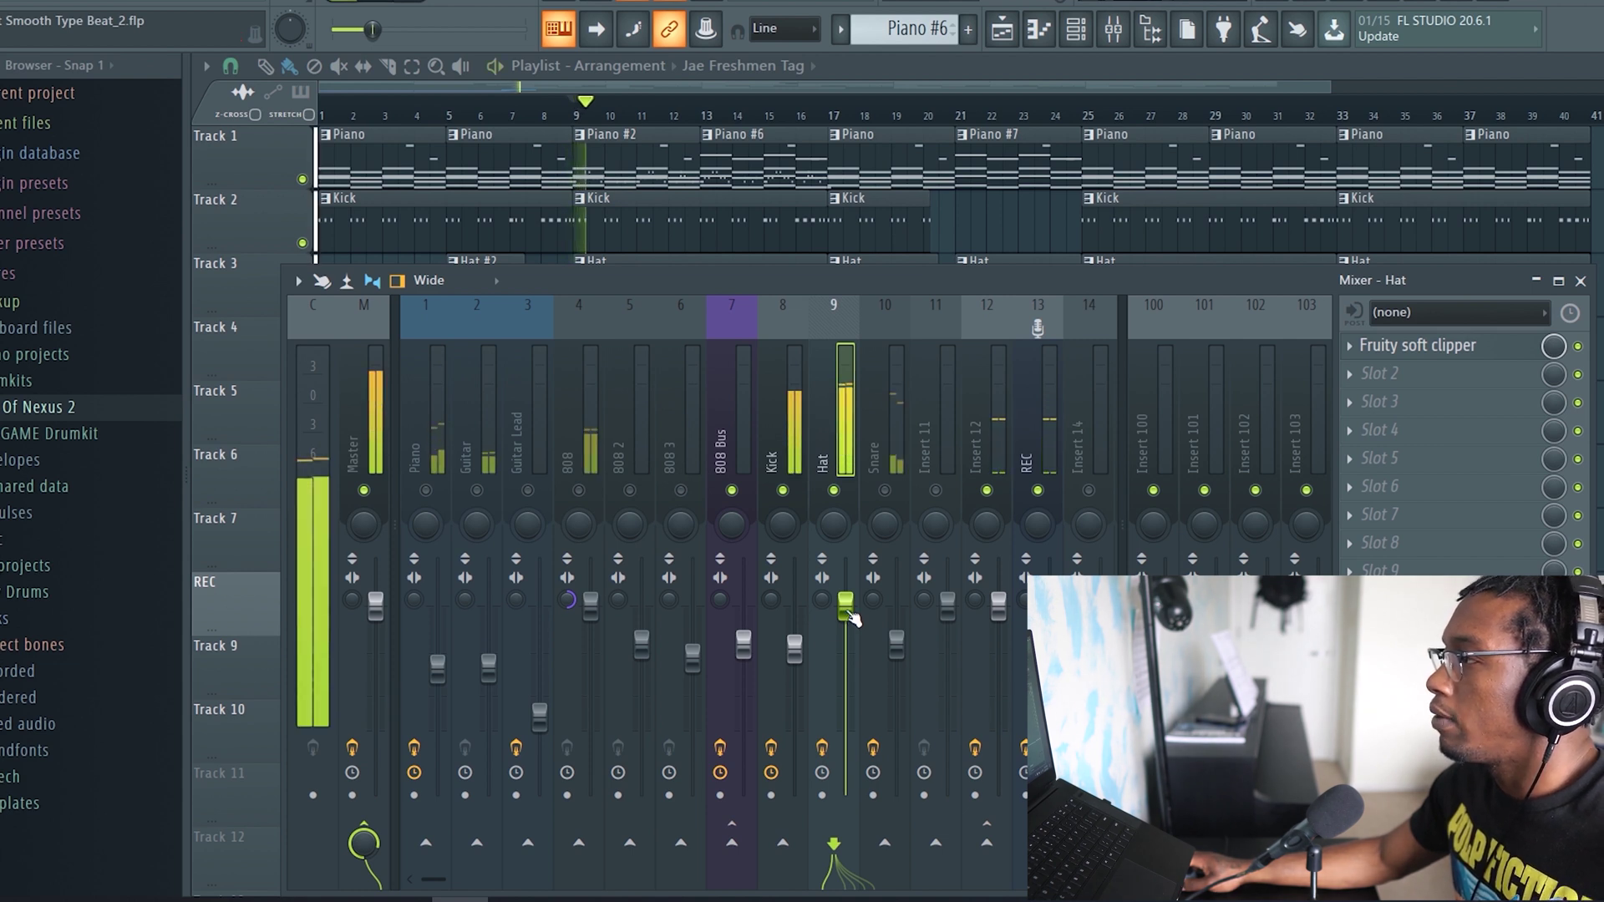
# Try the Hat mixer fader level with the Kick fader, near its minimum, and partway back up while playing the song
pyautogui.press('space')
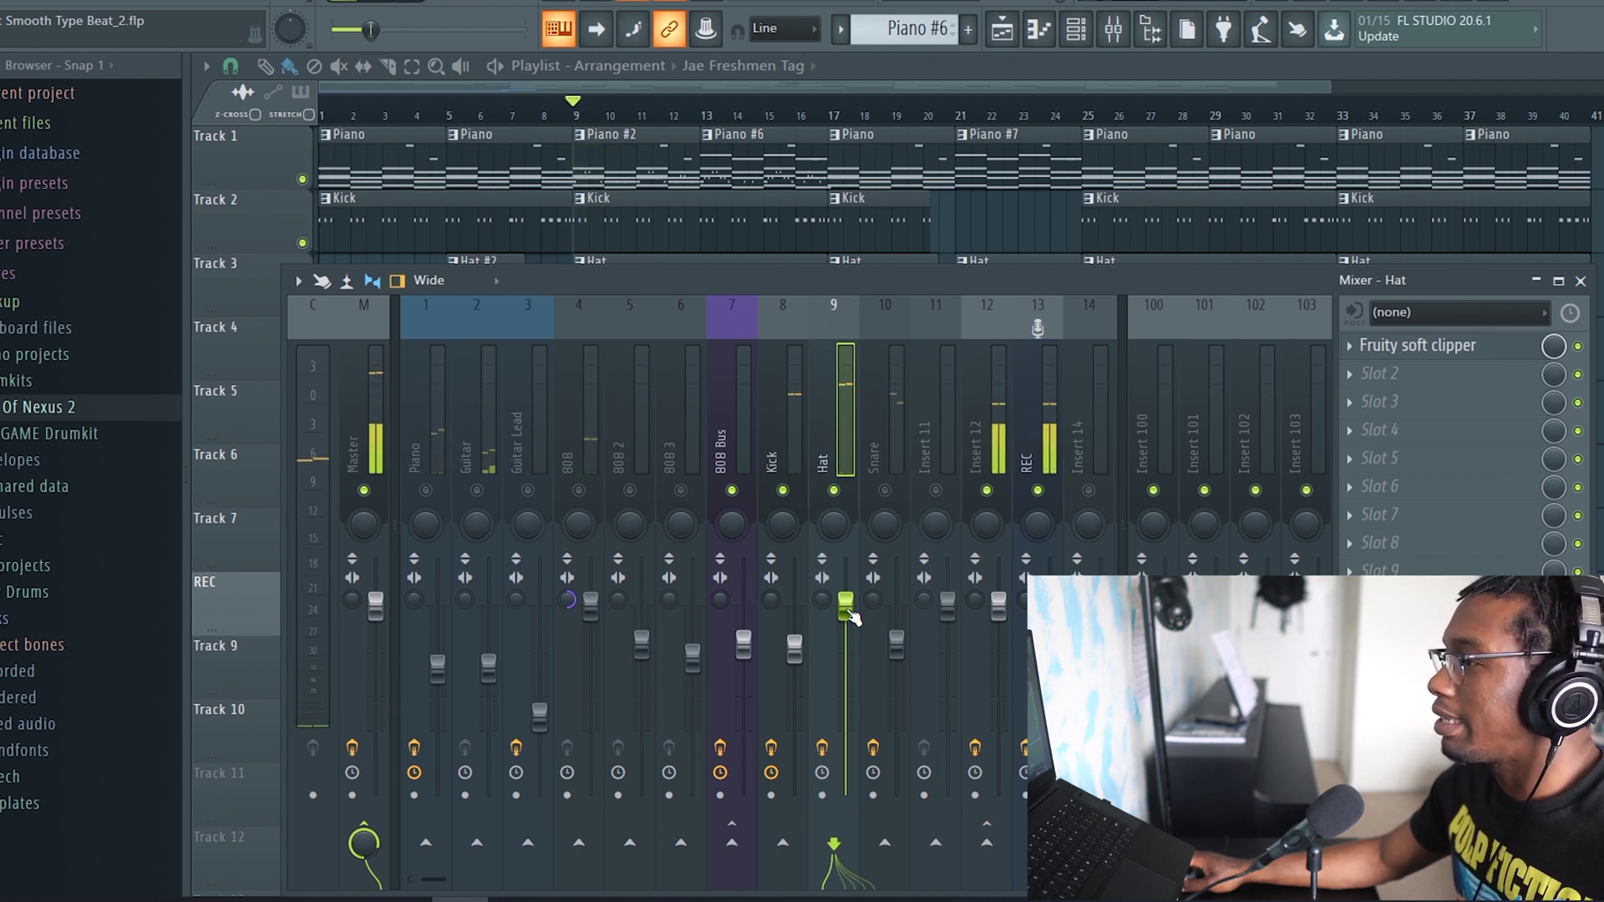
pyautogui.moveTo(846, 608); pyautogui.dragTo(846, 641)
pyautogui.press('space')
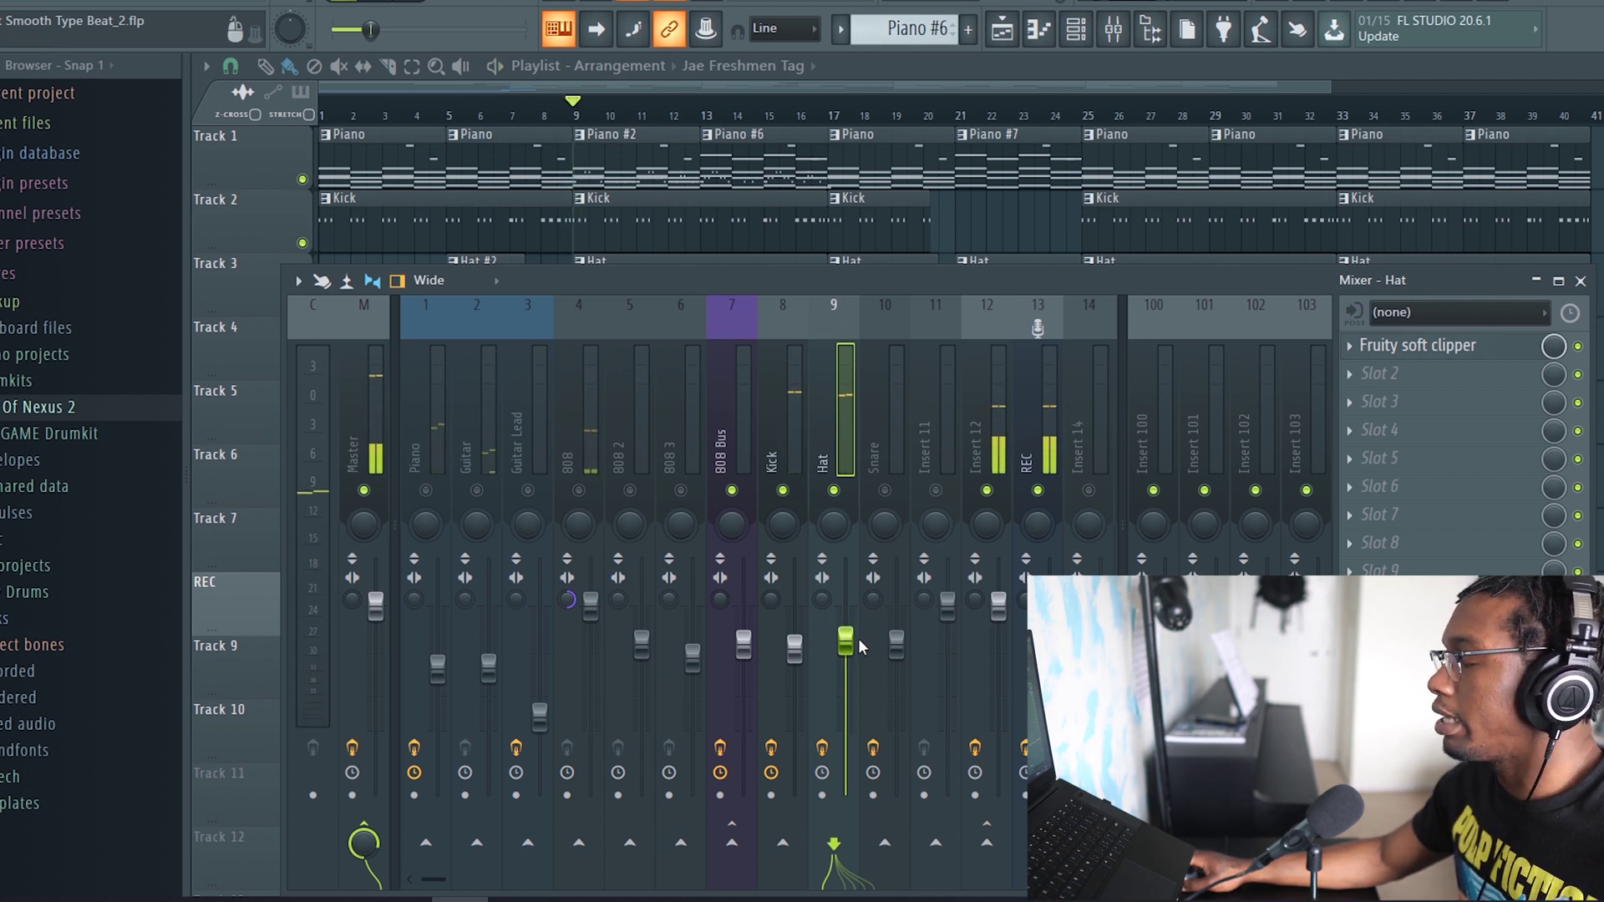
pyautogui.moveTo(847, 641); pyautogui.dragTo(850, 756)
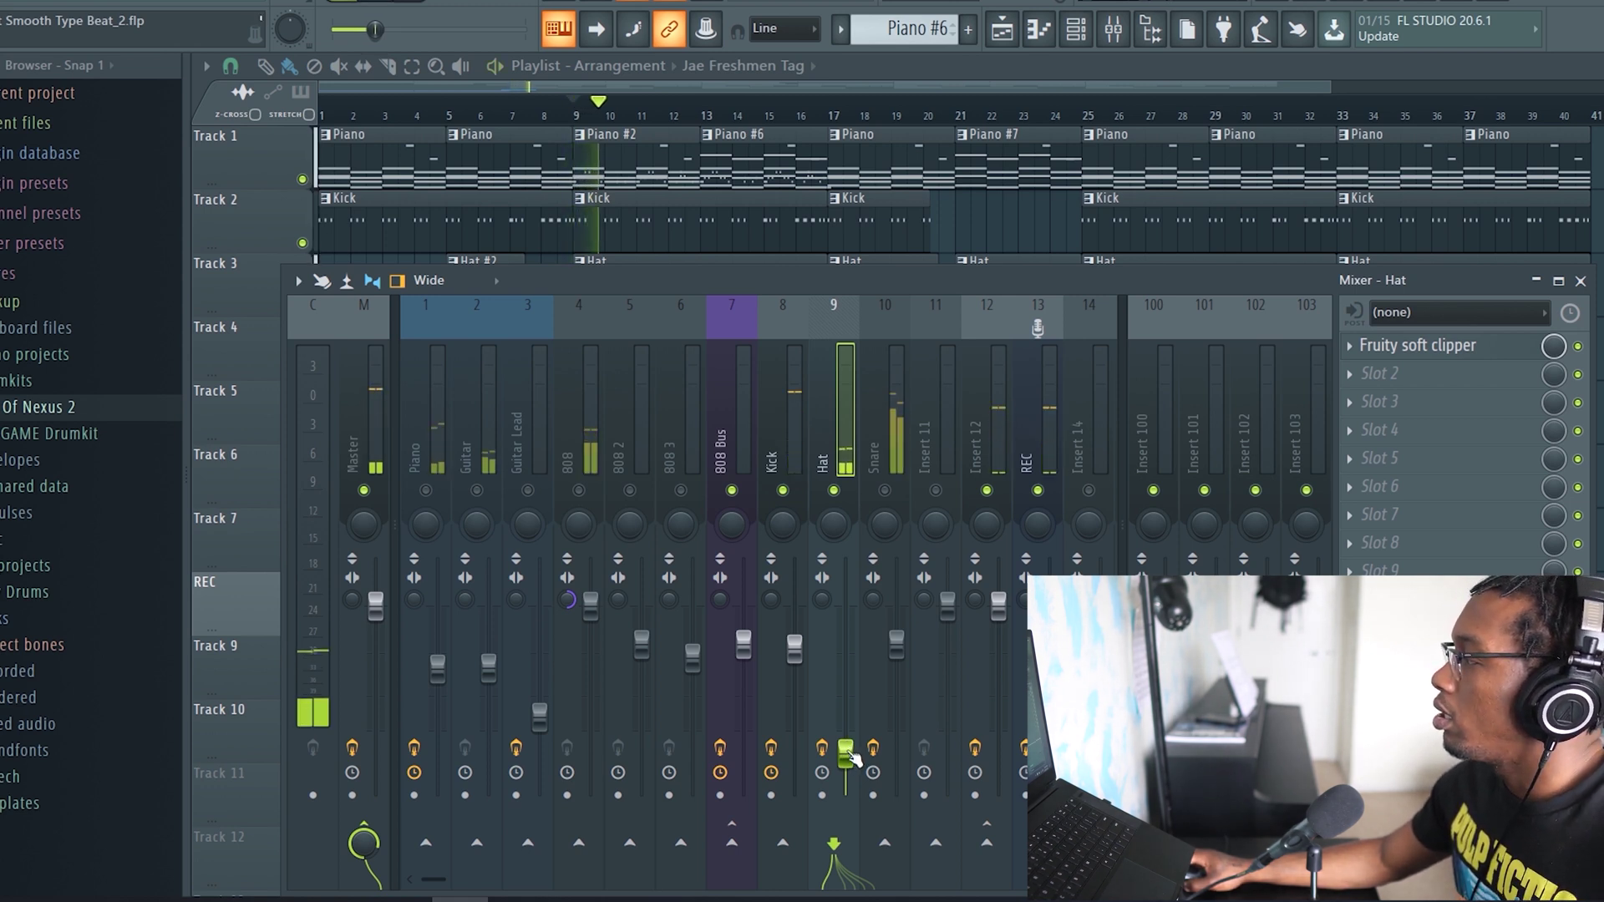
pyautogui.moveTo(850, 756); pyautogui.dragTo(846, 698)
pyautogui.press('space')
pyautogui.press('space')
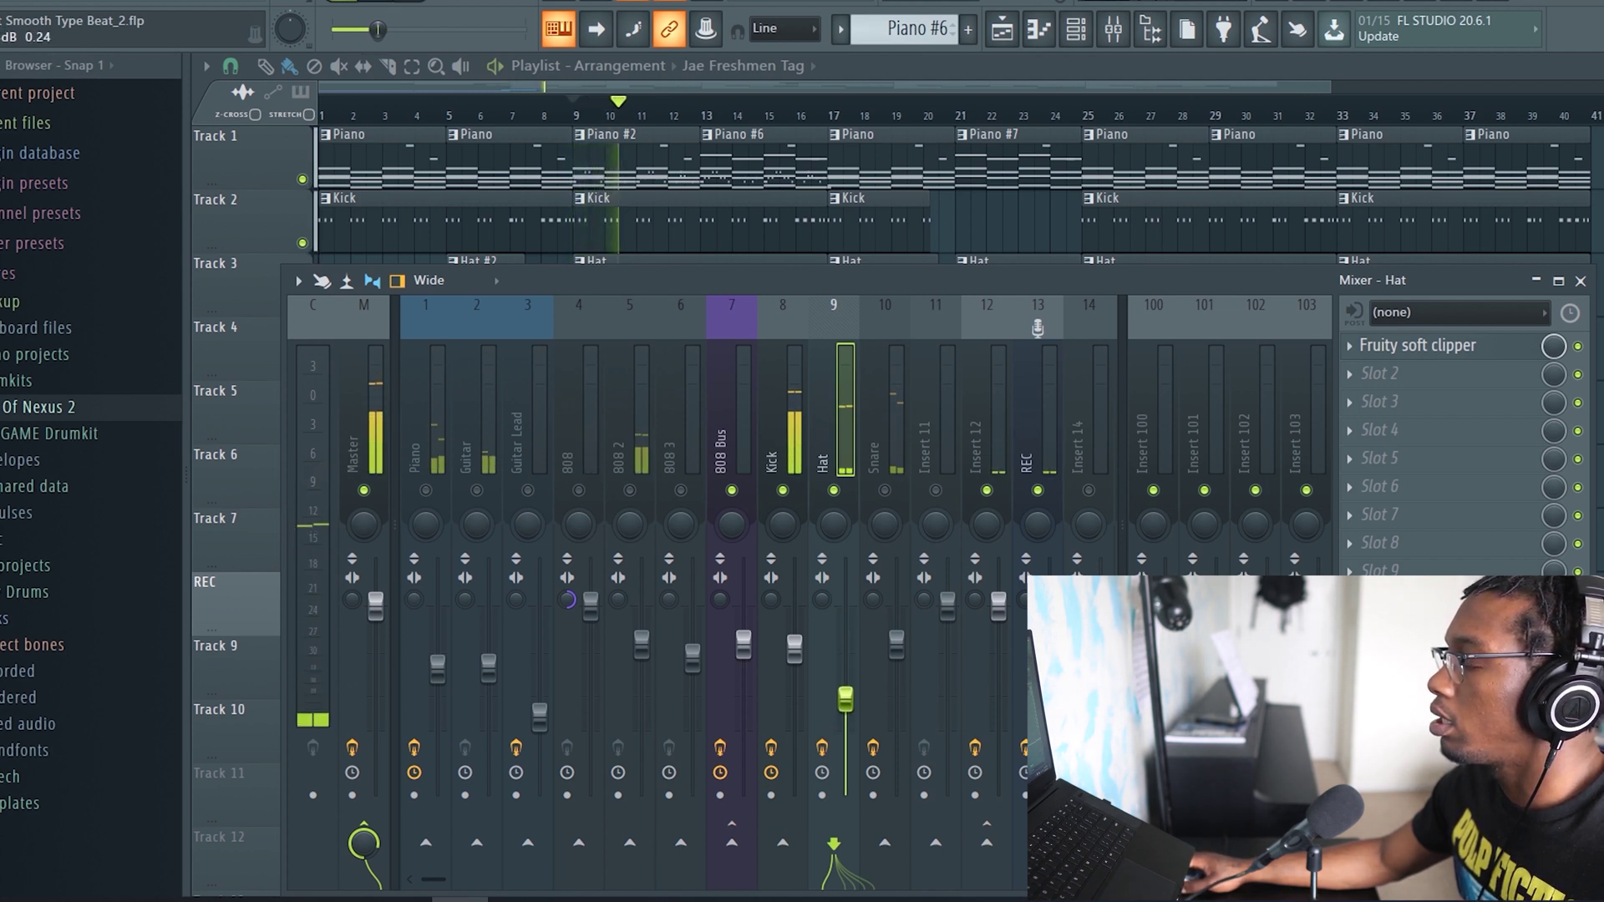
# Paste the copied value back onto the Hat mixer fader and select the Snare track
pyautogui.rightClick(845, 699)
pyautogui.click(943, 827)
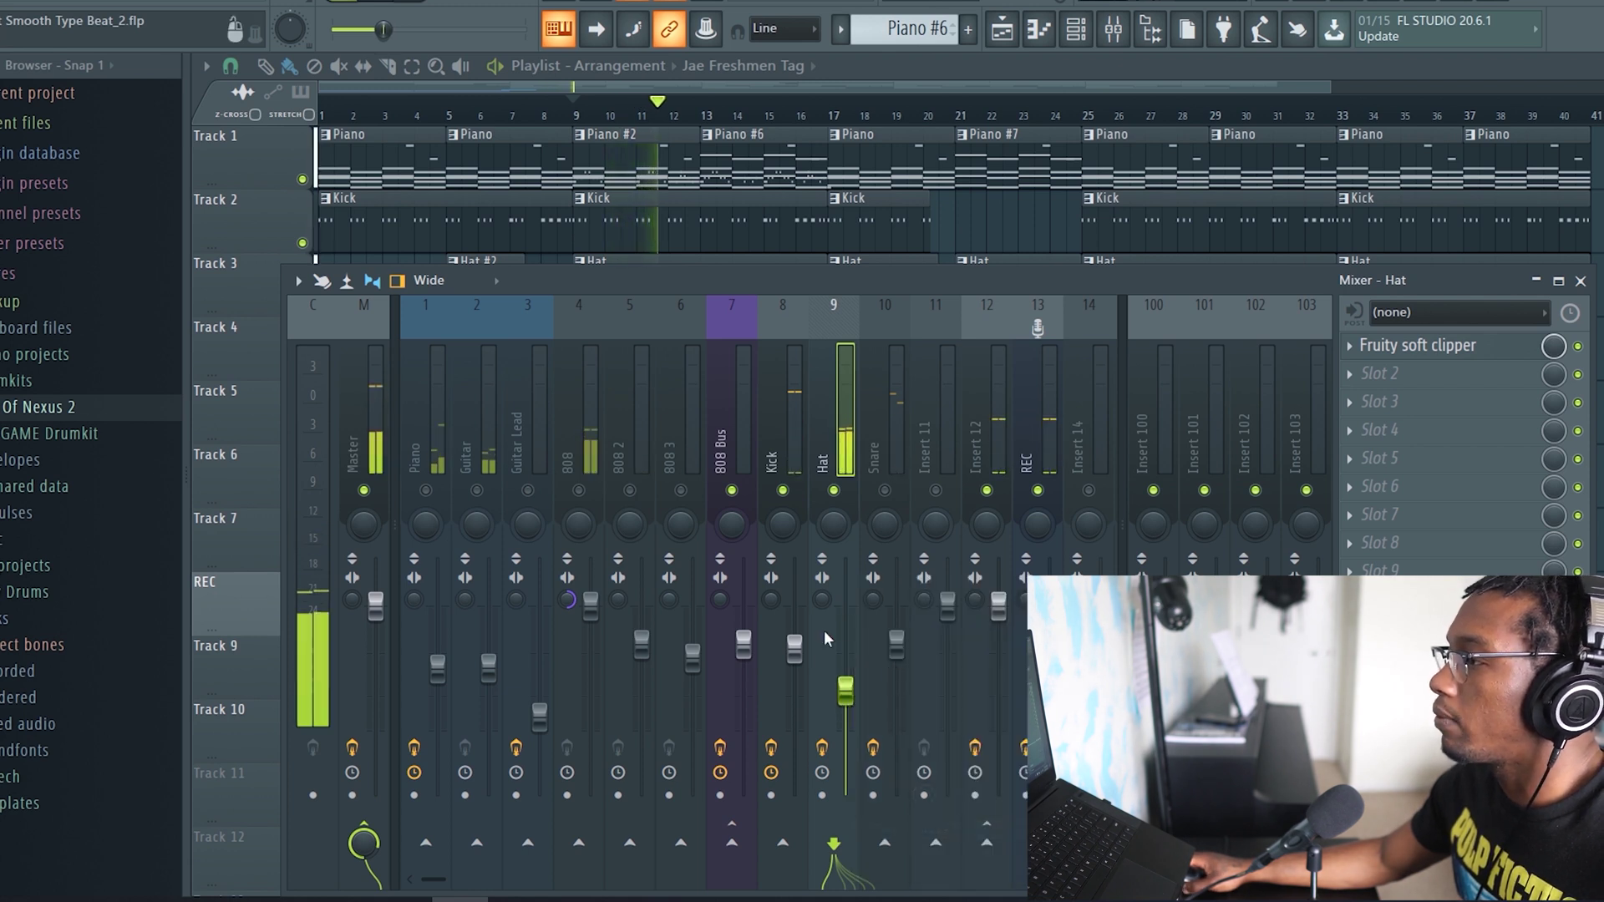
pyautogui.click(888, 468)
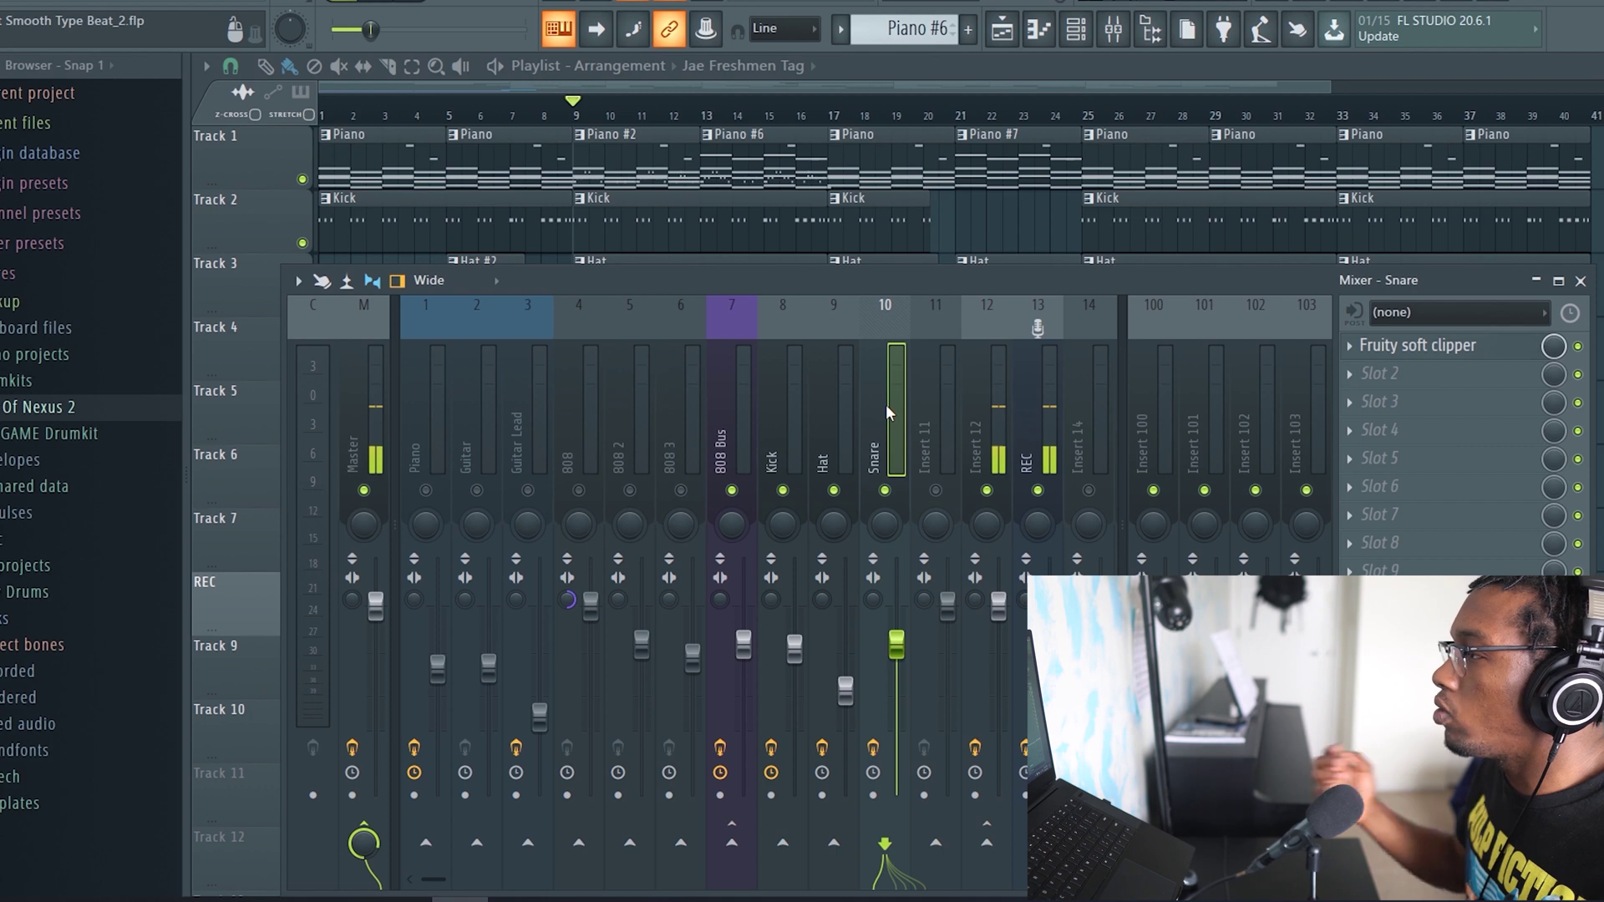
# Look over the playlist and channel rack, and return to the mixer with the Kick track selected
pyautogui.click(1114, 32)
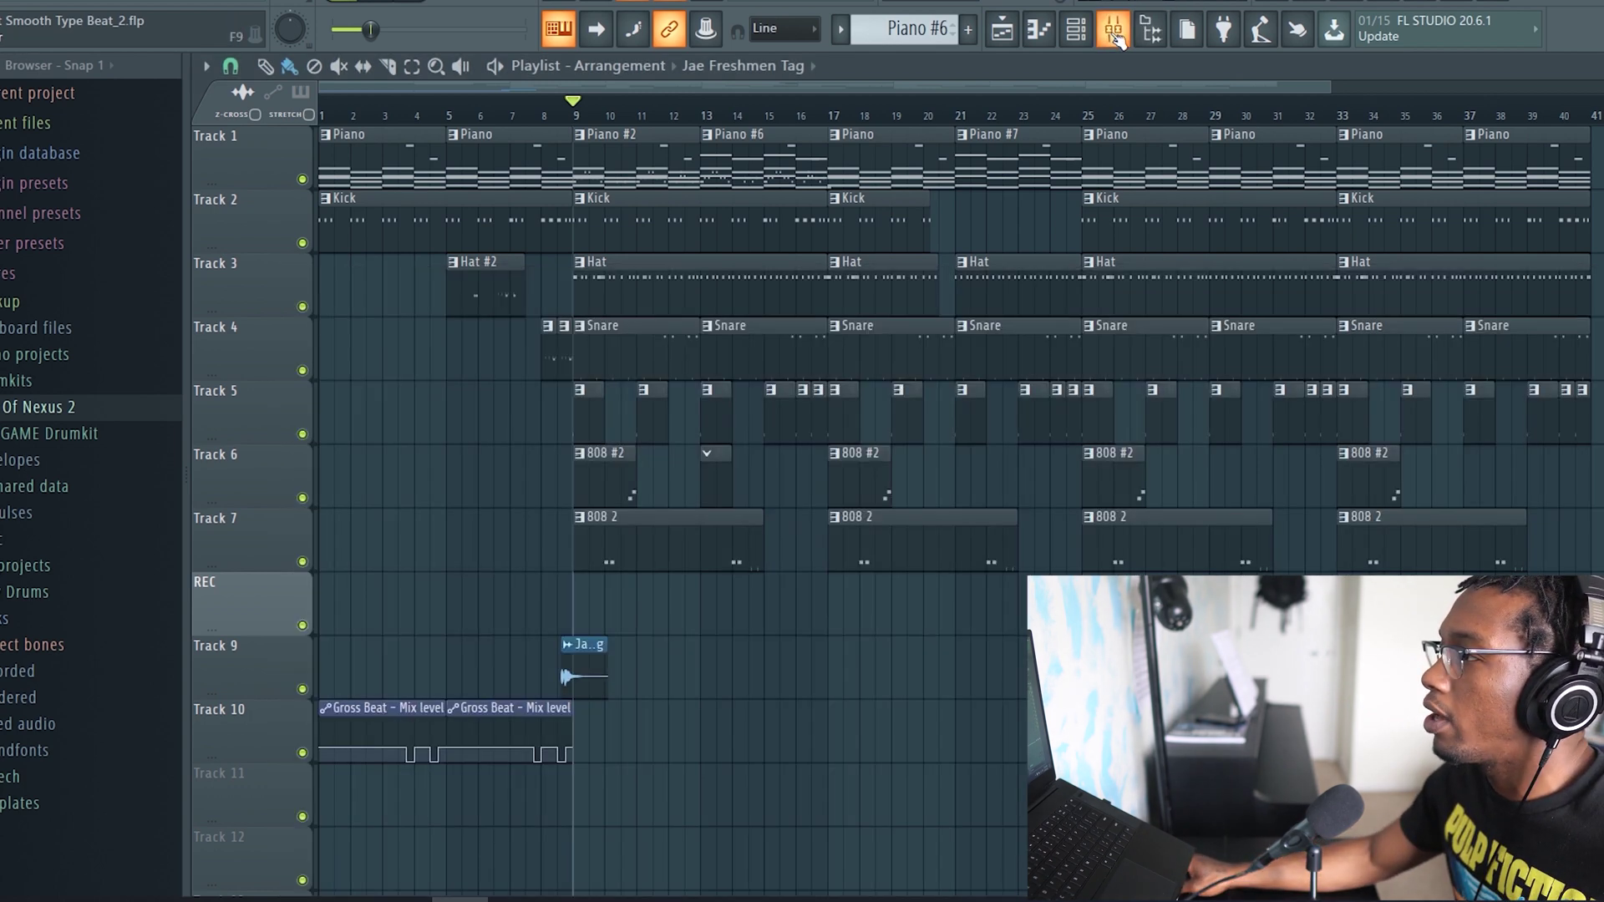
pyautogui.click(1071, 25)
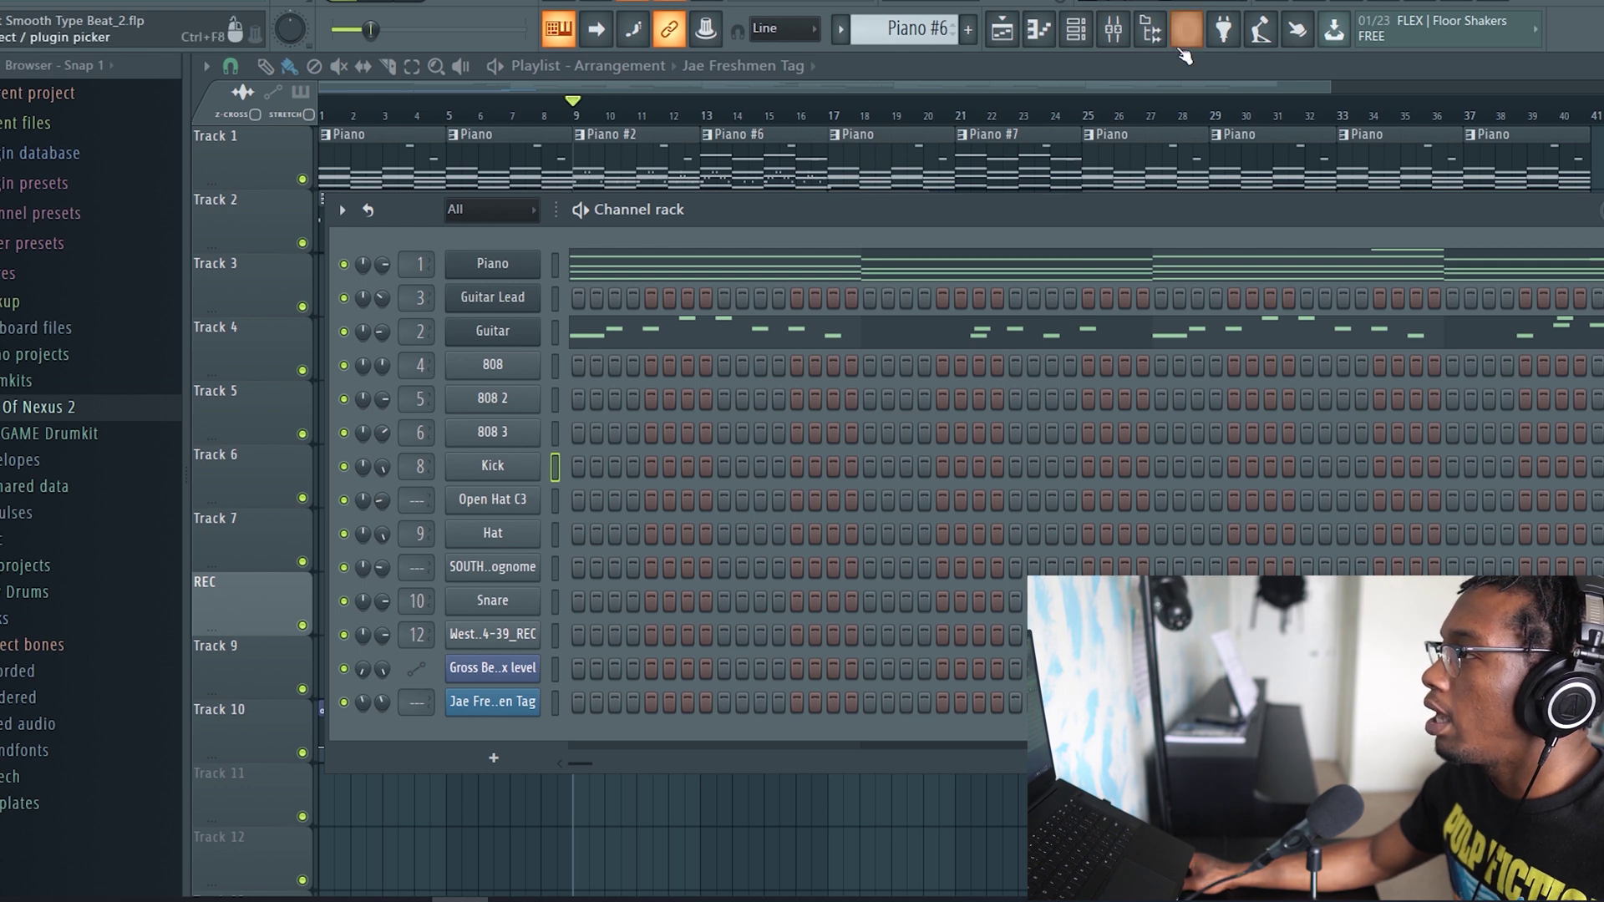
pyautogui.click(1114, 30)
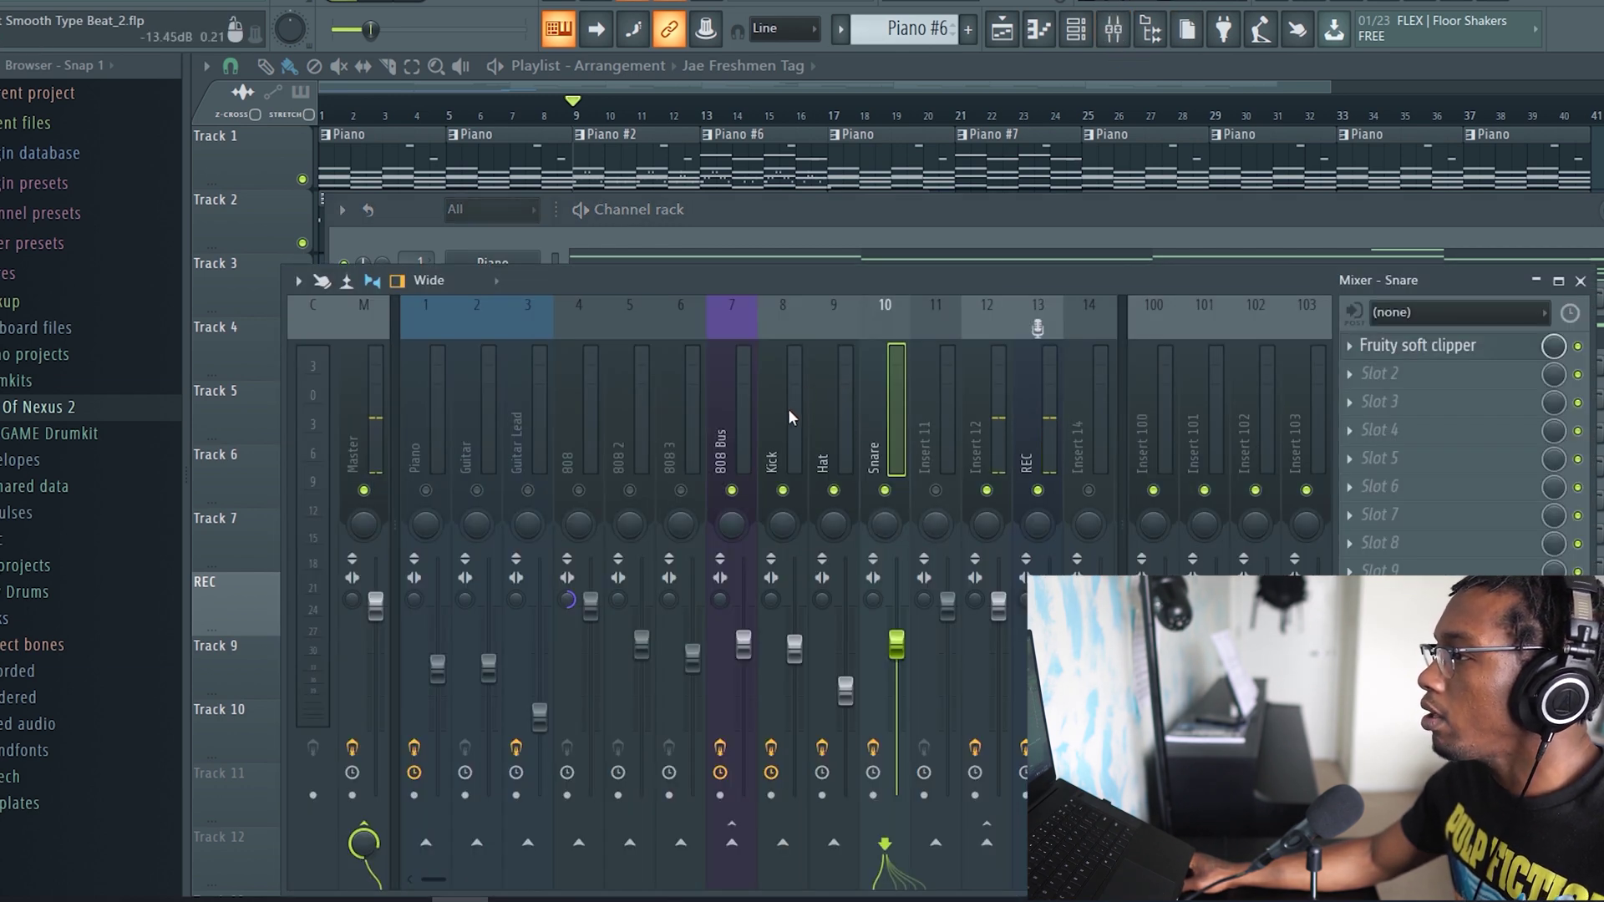
pyautogui.click(784, 410)
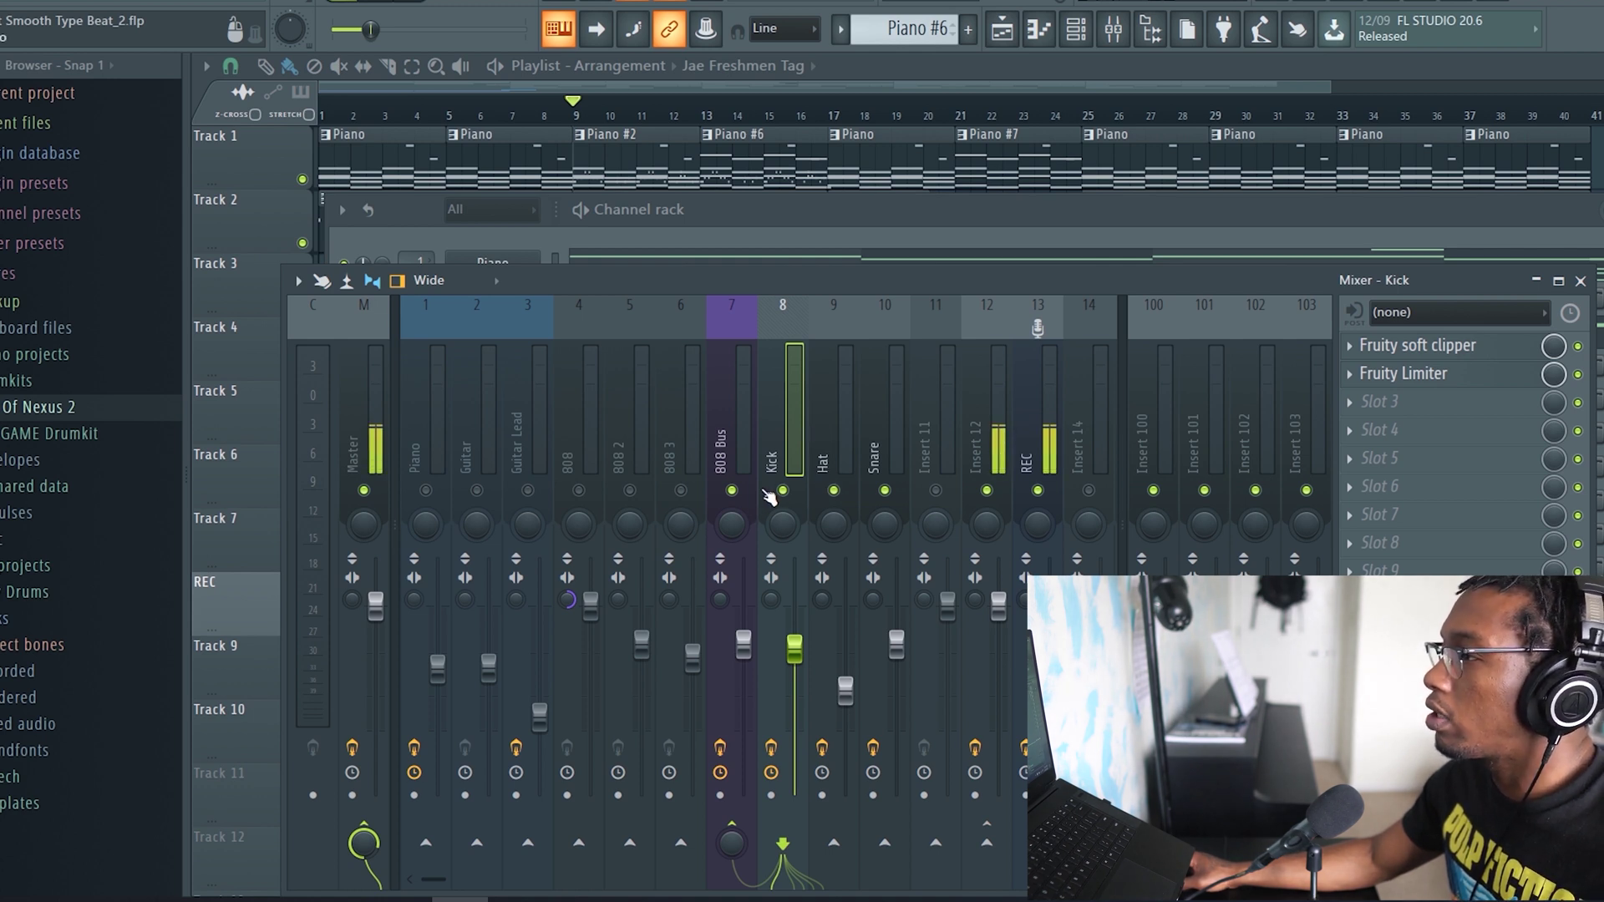
# Unmute the 808, 808 2 and 808 3 mixer tracks and view the effect slots and routing of each
pyautogui.click(581, 490)
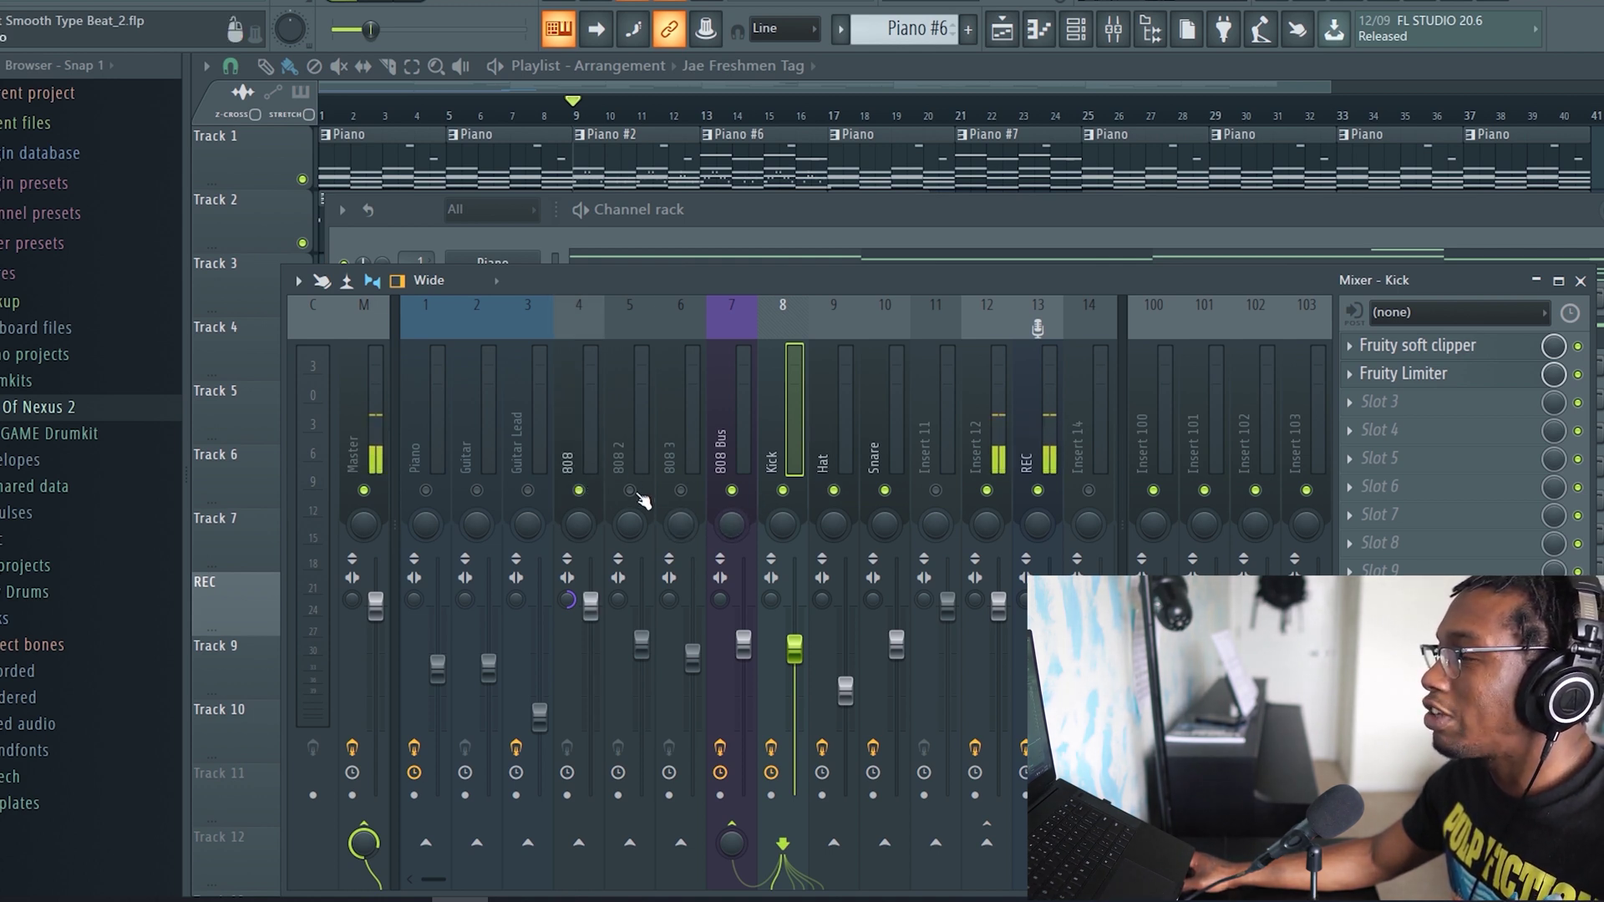
pyautogui.click(632, 491)
pyautogui.click(681, 490)
pyautogui.click(680, 414)
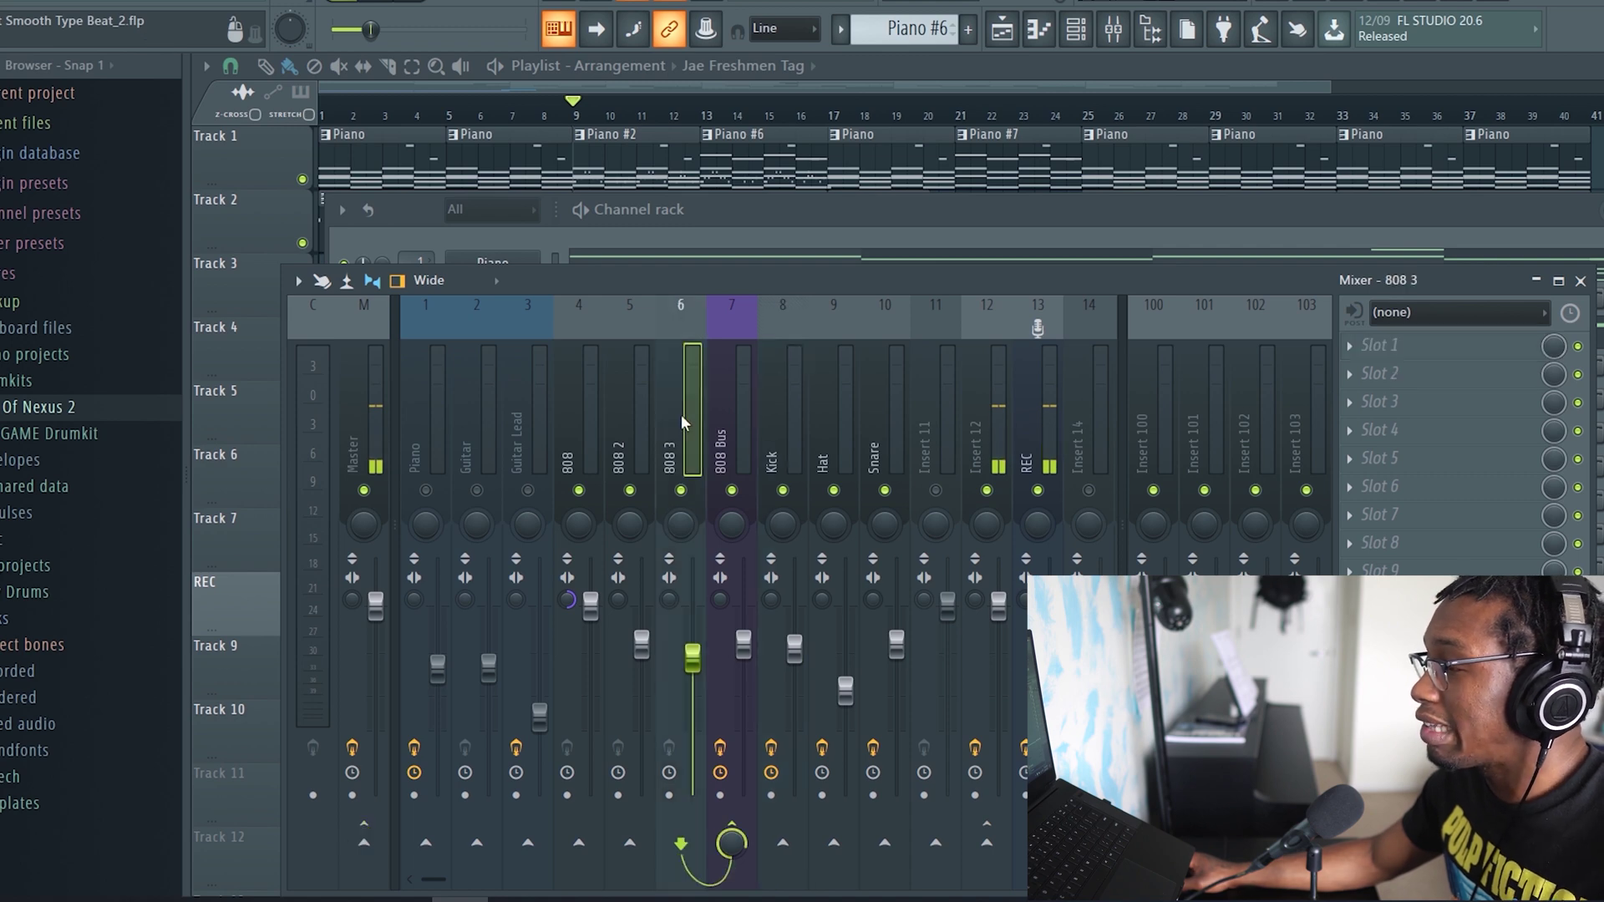
pyautogui.click(598, 398)
pyautogui.click(649, 431)
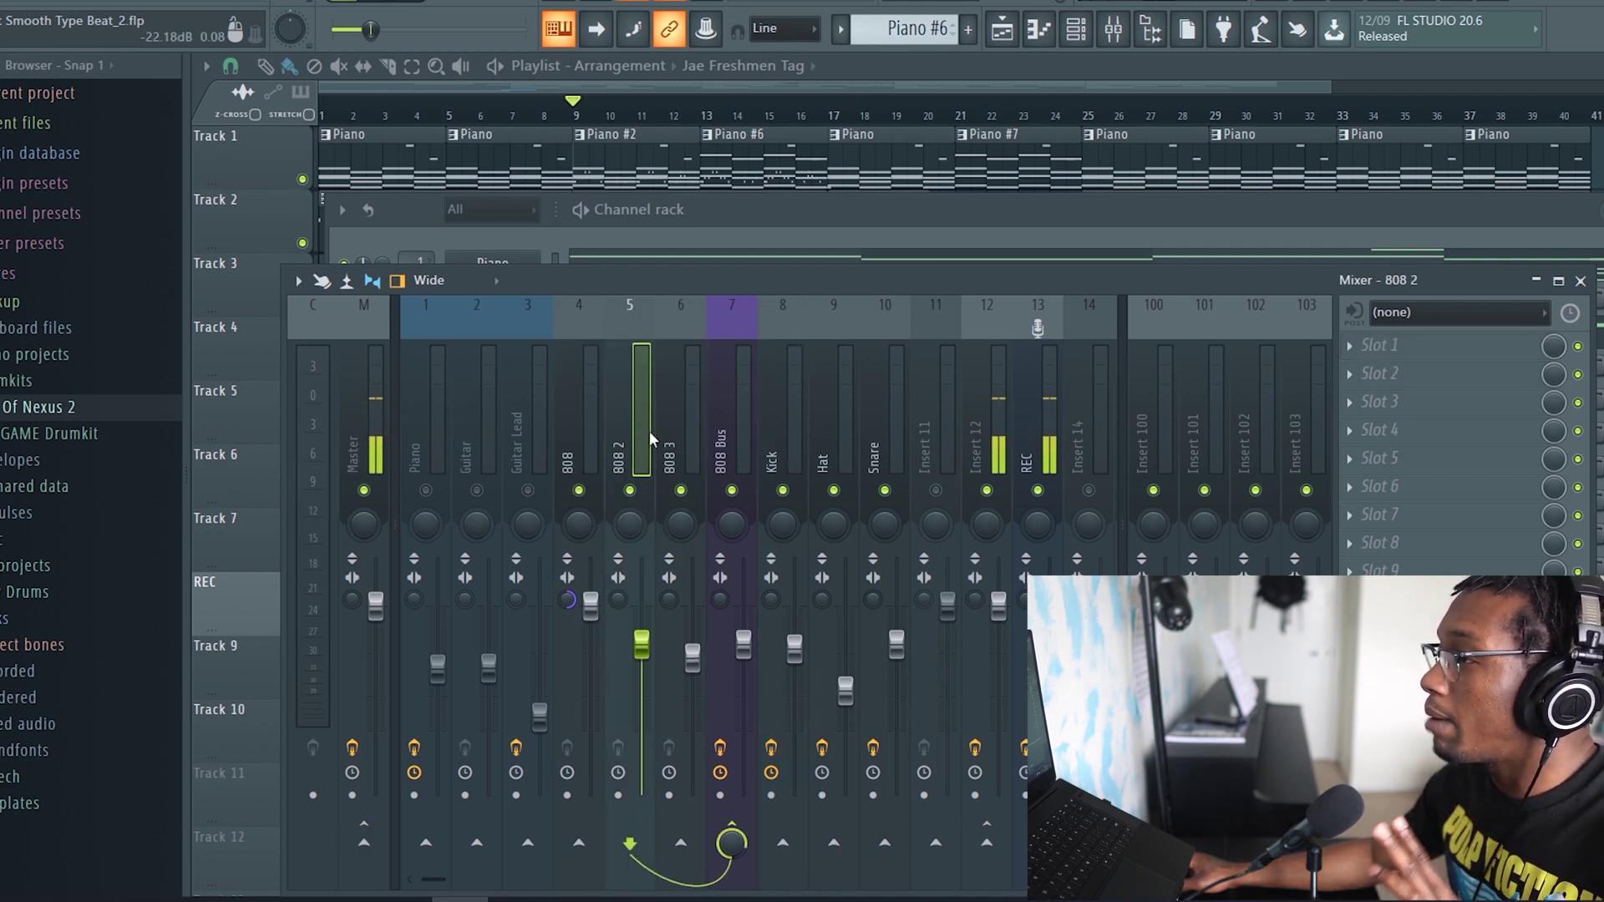
pyautogui.click(693, 451)
# Select the playlist range from bar 9 to bar 17 for playback and return to the mixer
pyautogui.press('F5')
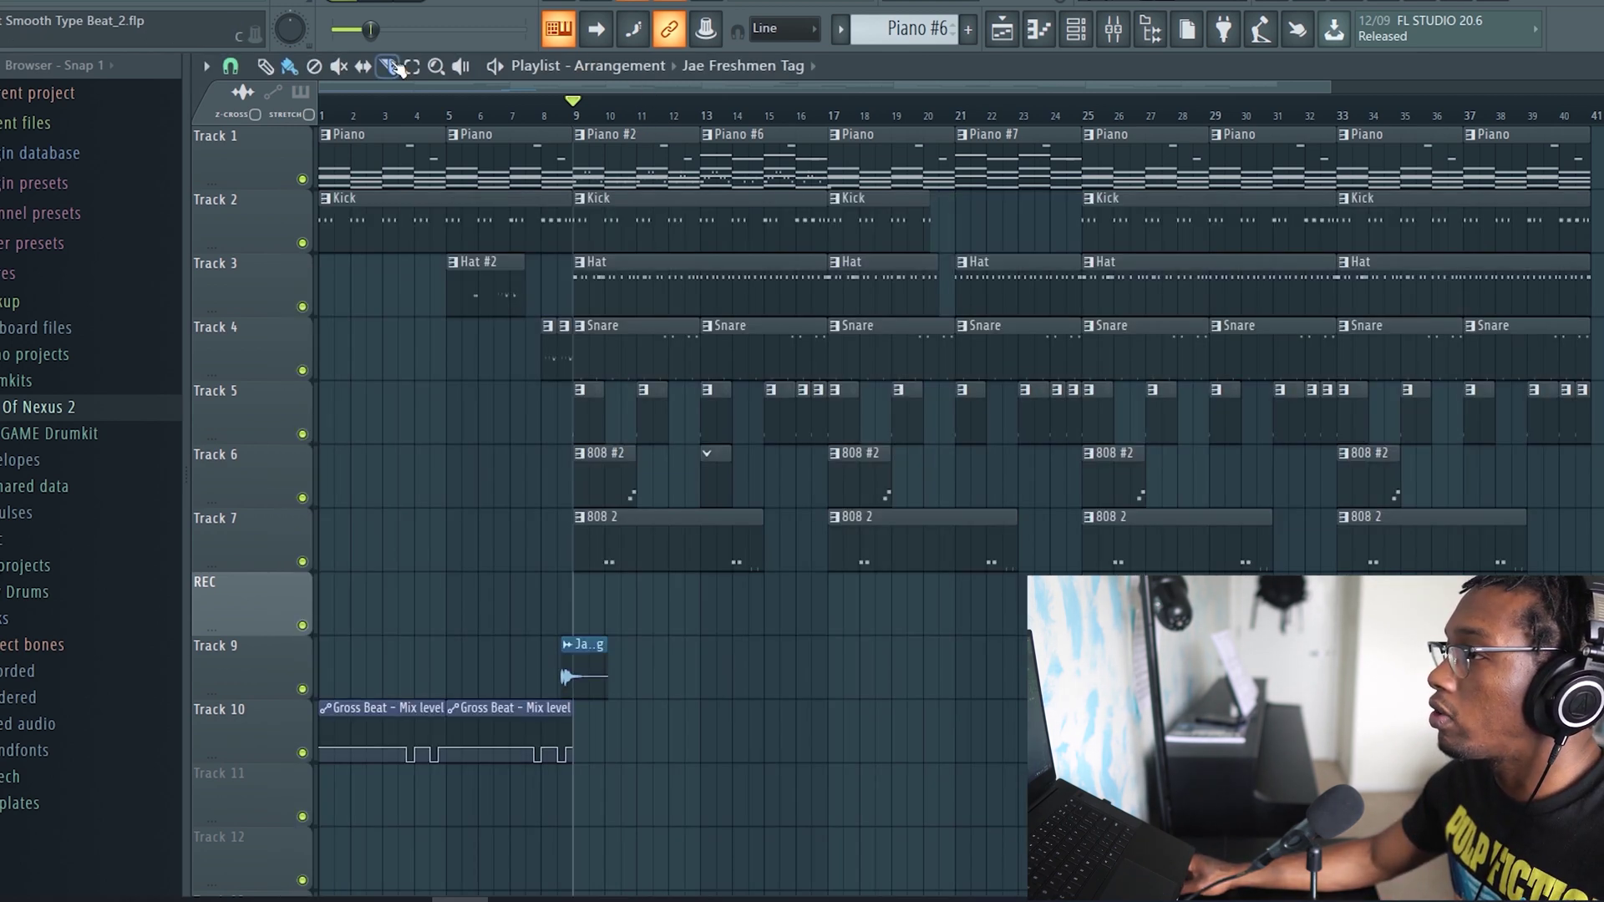
pyautogui.moveTo(576, 107); pyautogui.dragTo(838, 167)
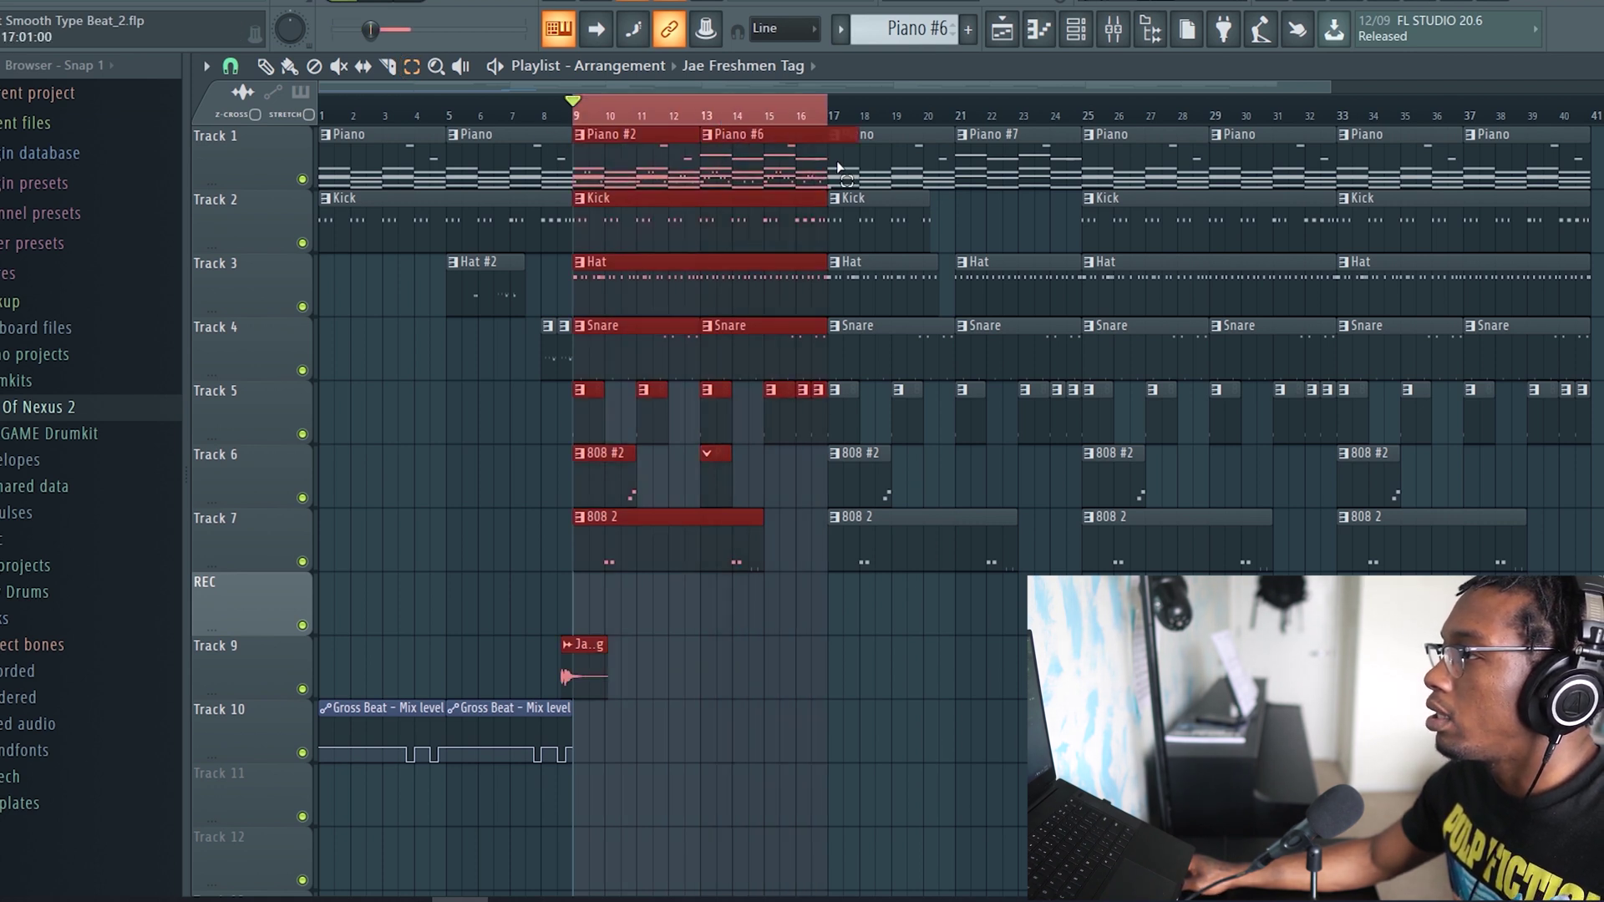
pyautogui.click(1112, 29)
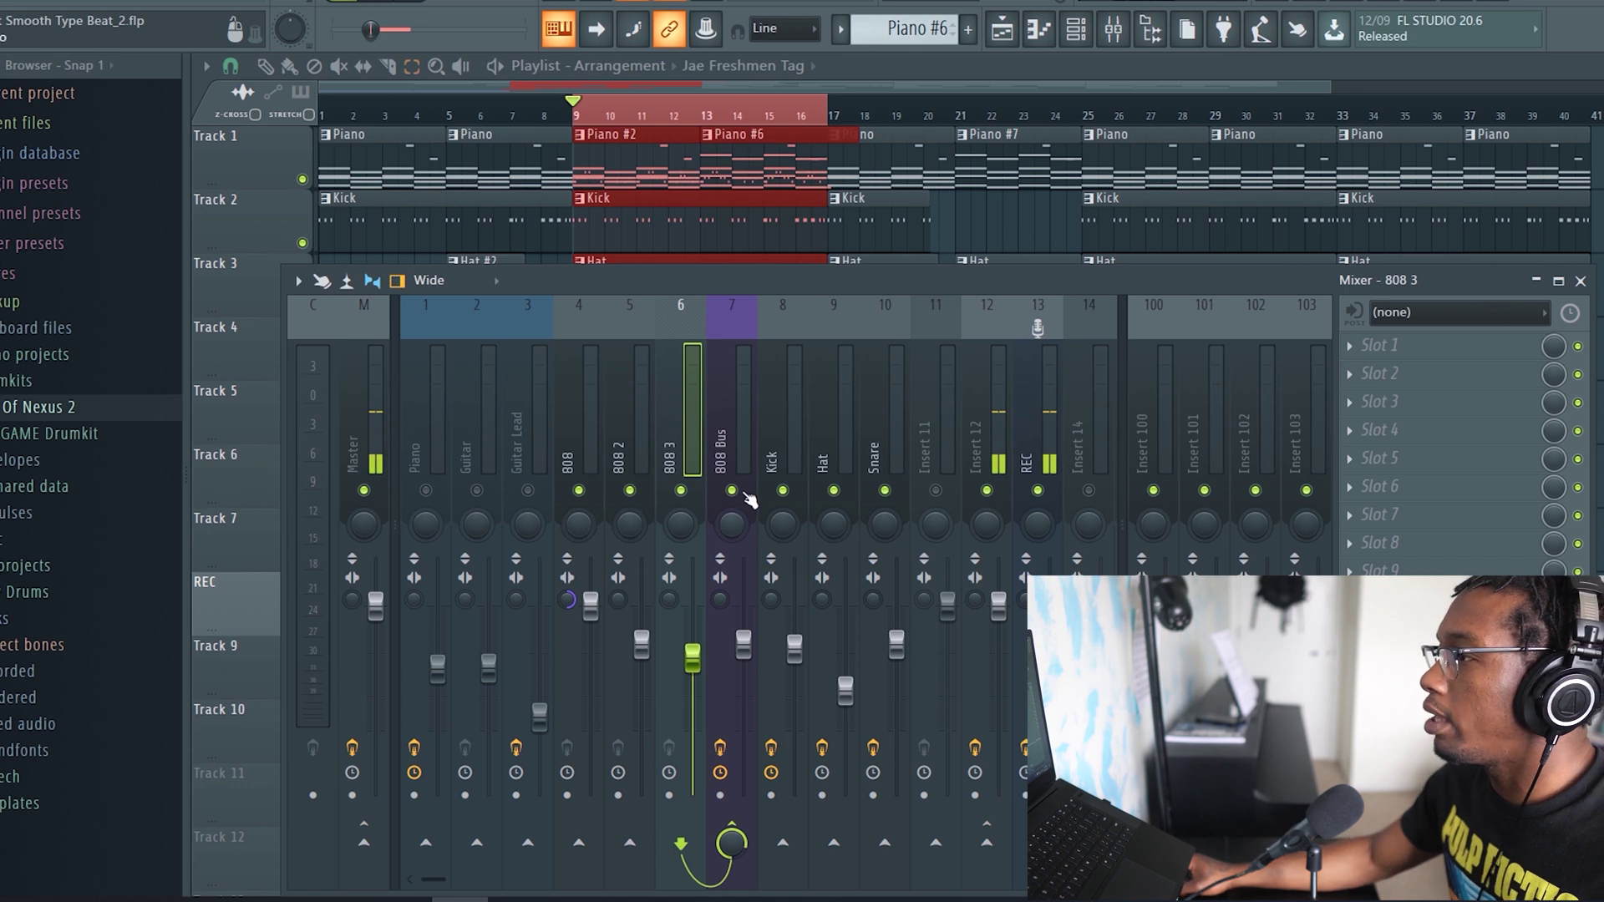
# Mute the Snare, Hat and Kick mixer tracks so only the 808 tracks and their bus are heard
pyautogui.click(885, 491)
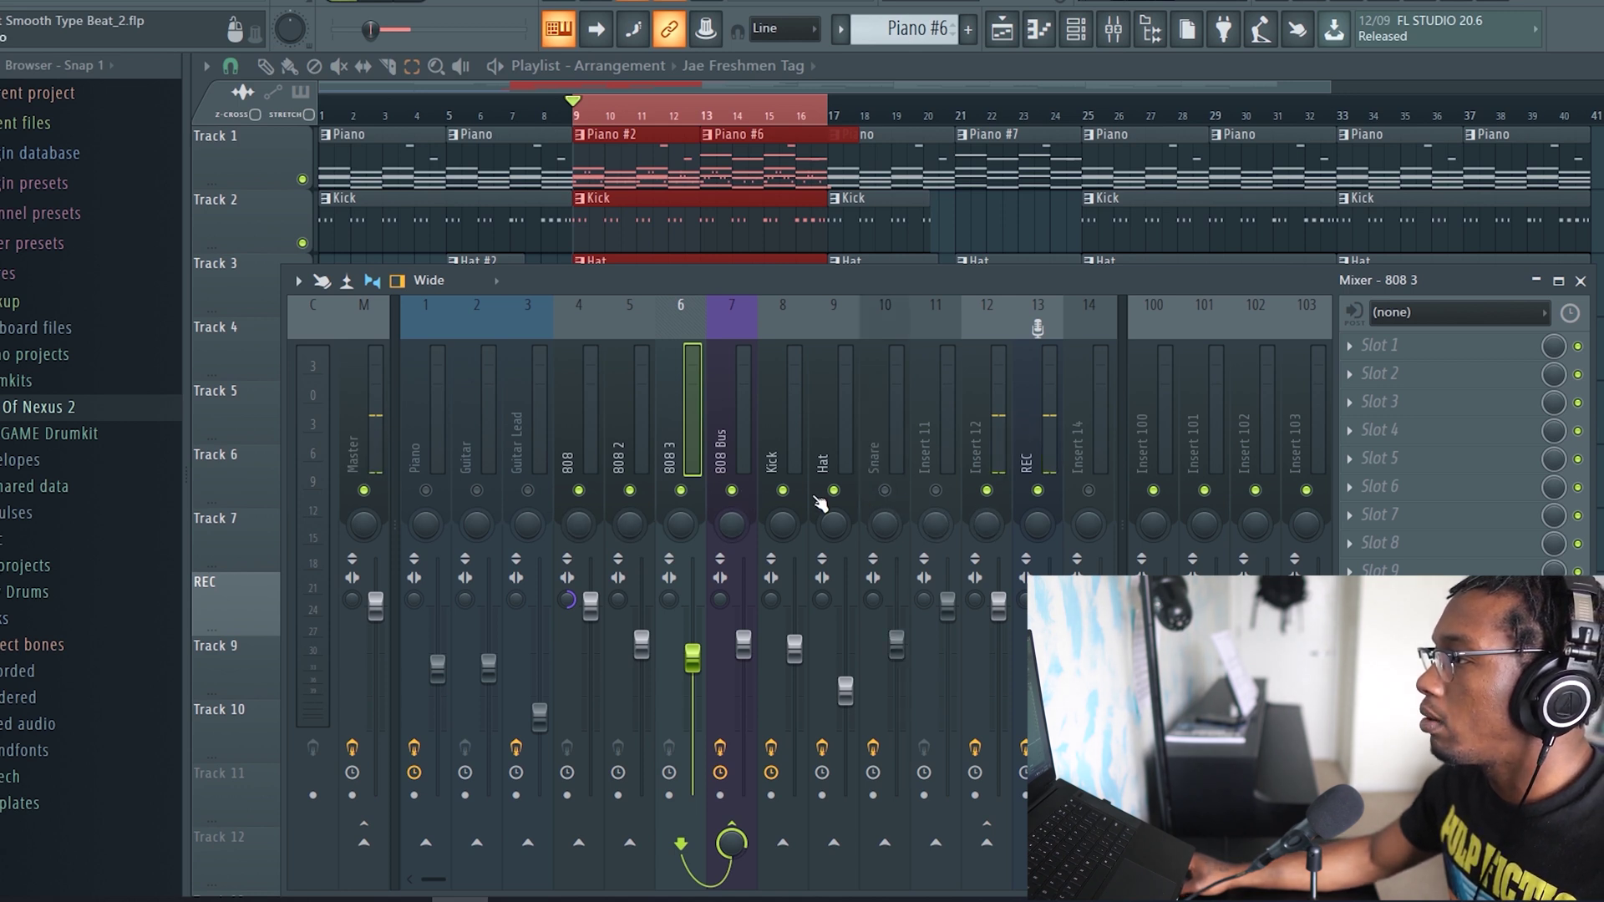
pyautogui.click(833, 492)
pyautogui.click(783, 491)
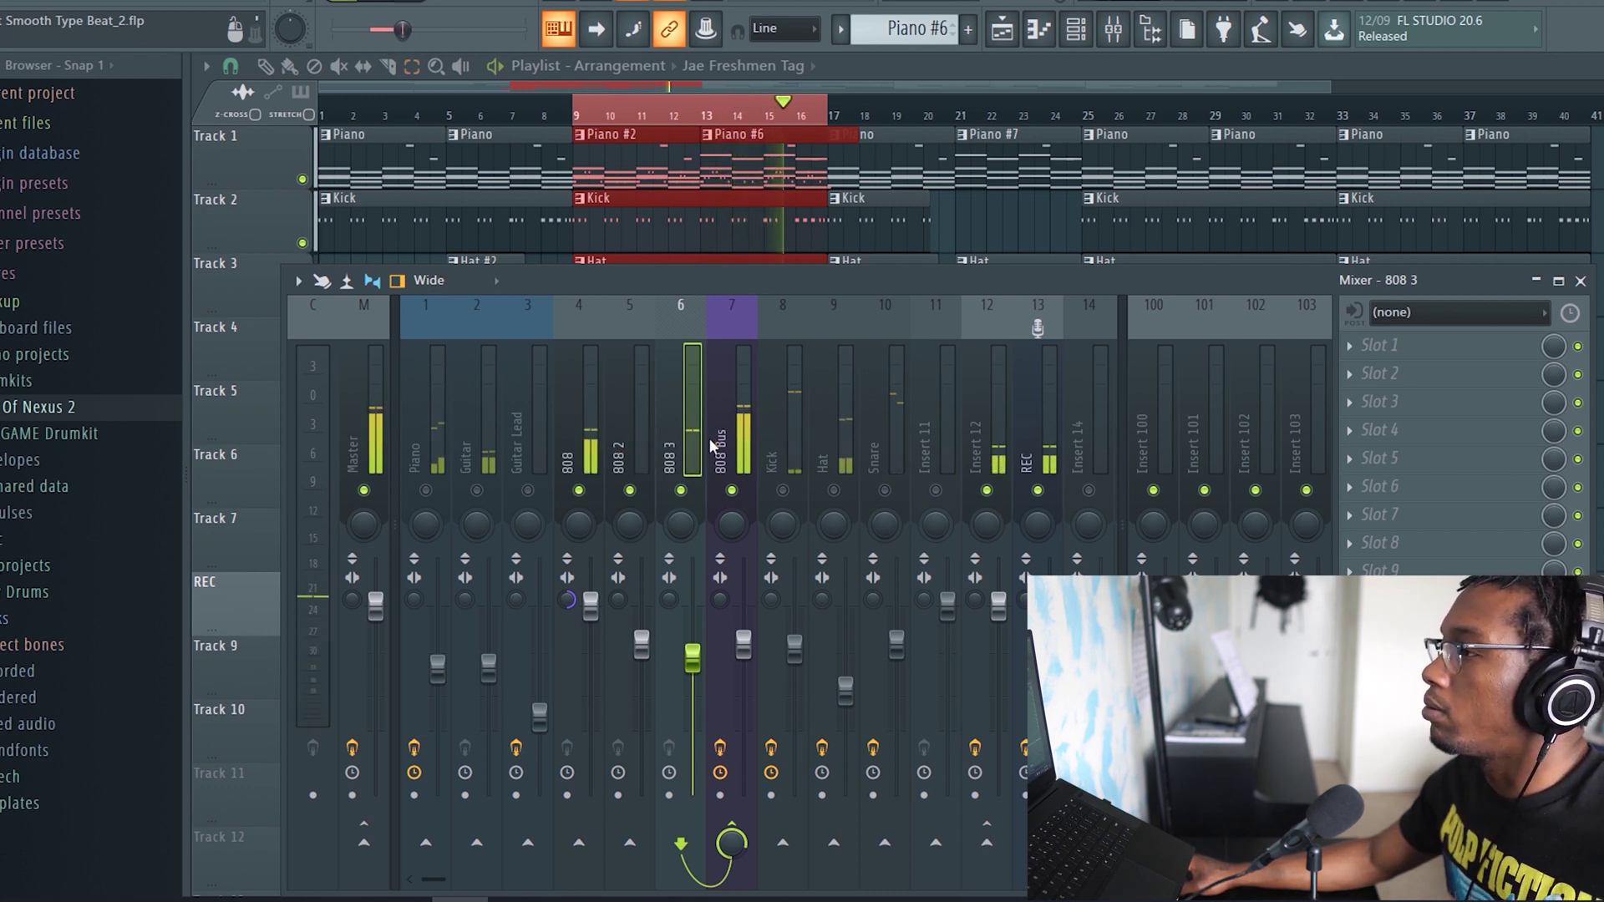
# View the effect slots and output routing of the 808, 808 2 and 808 3 mixer tracks
pyautogui.click(593, 434)
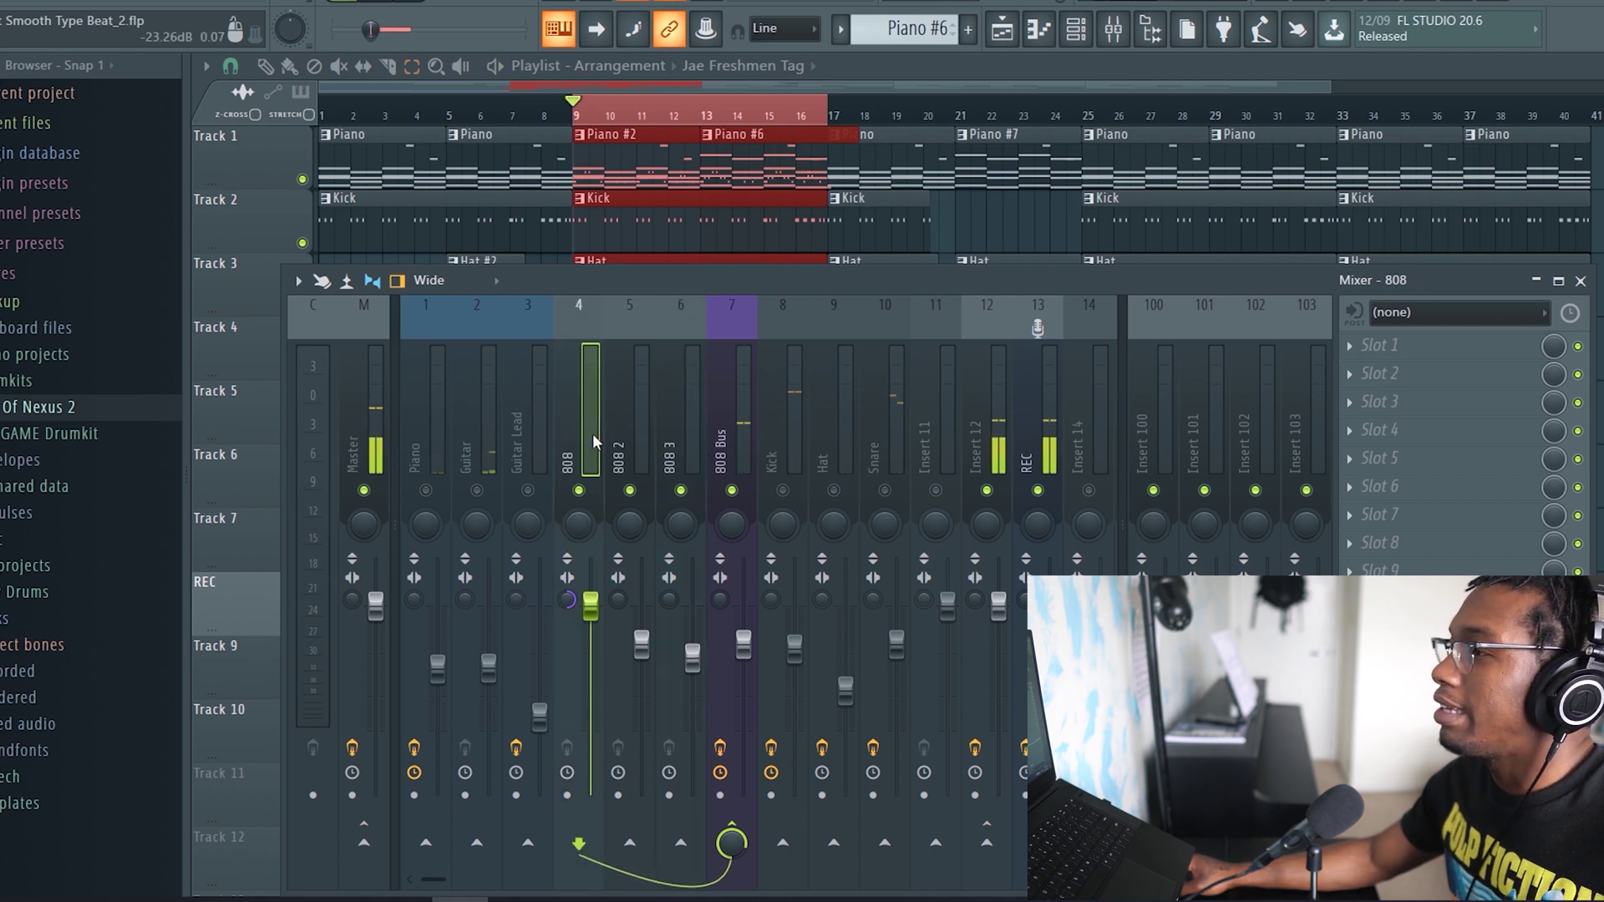
pyautogui.click(629, 441)
pyautogui.click(680, 441)
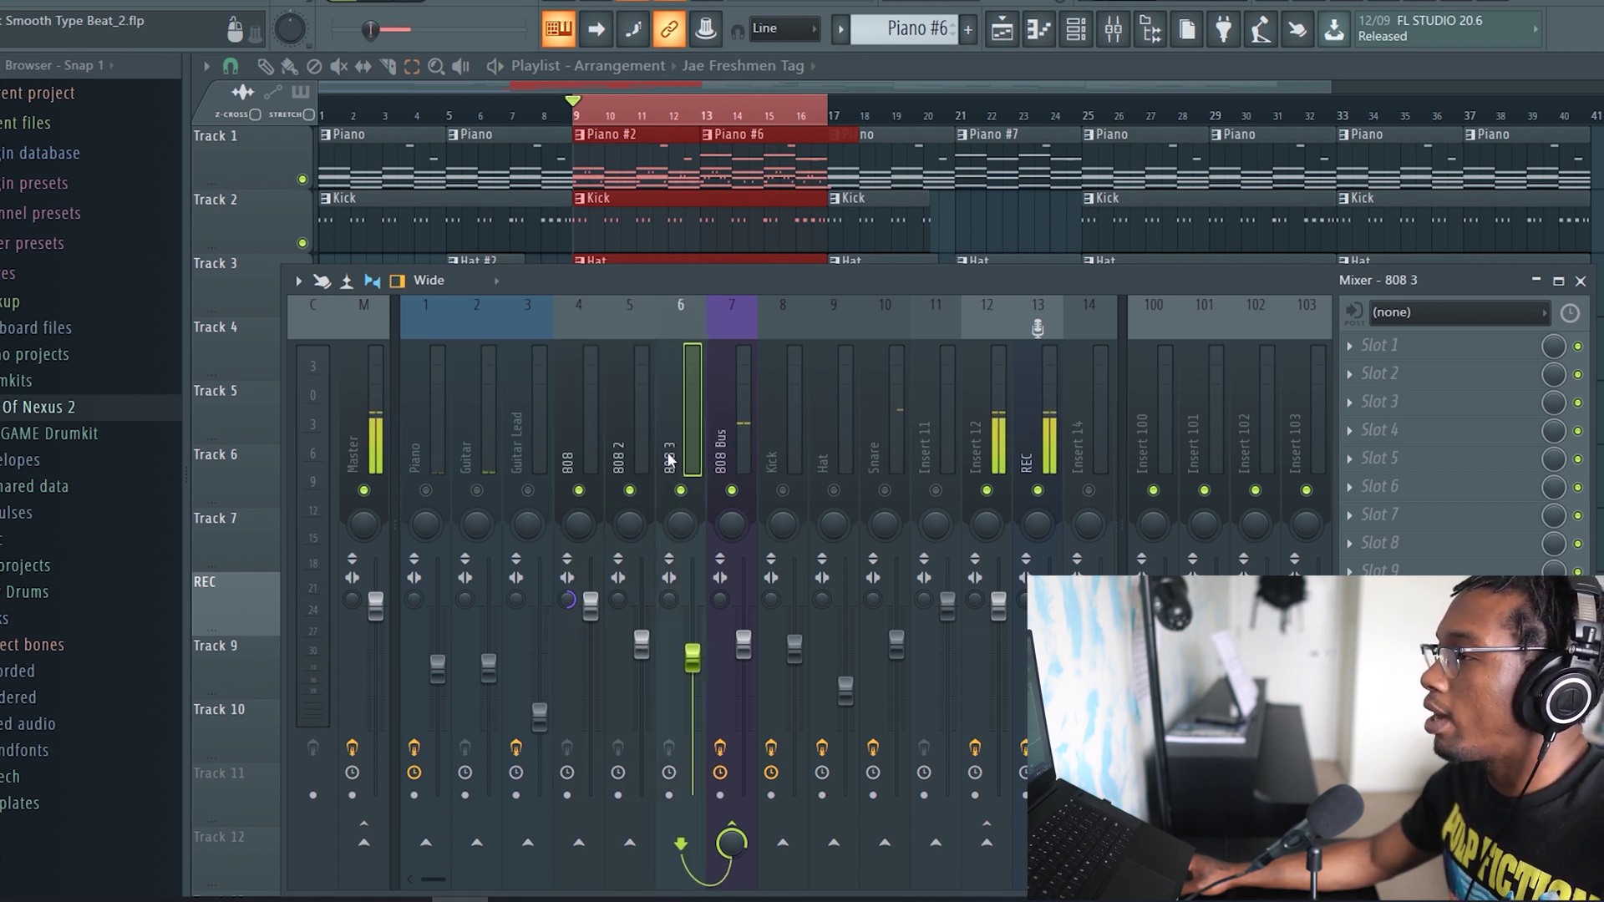
pyautogui.click(582, 440)
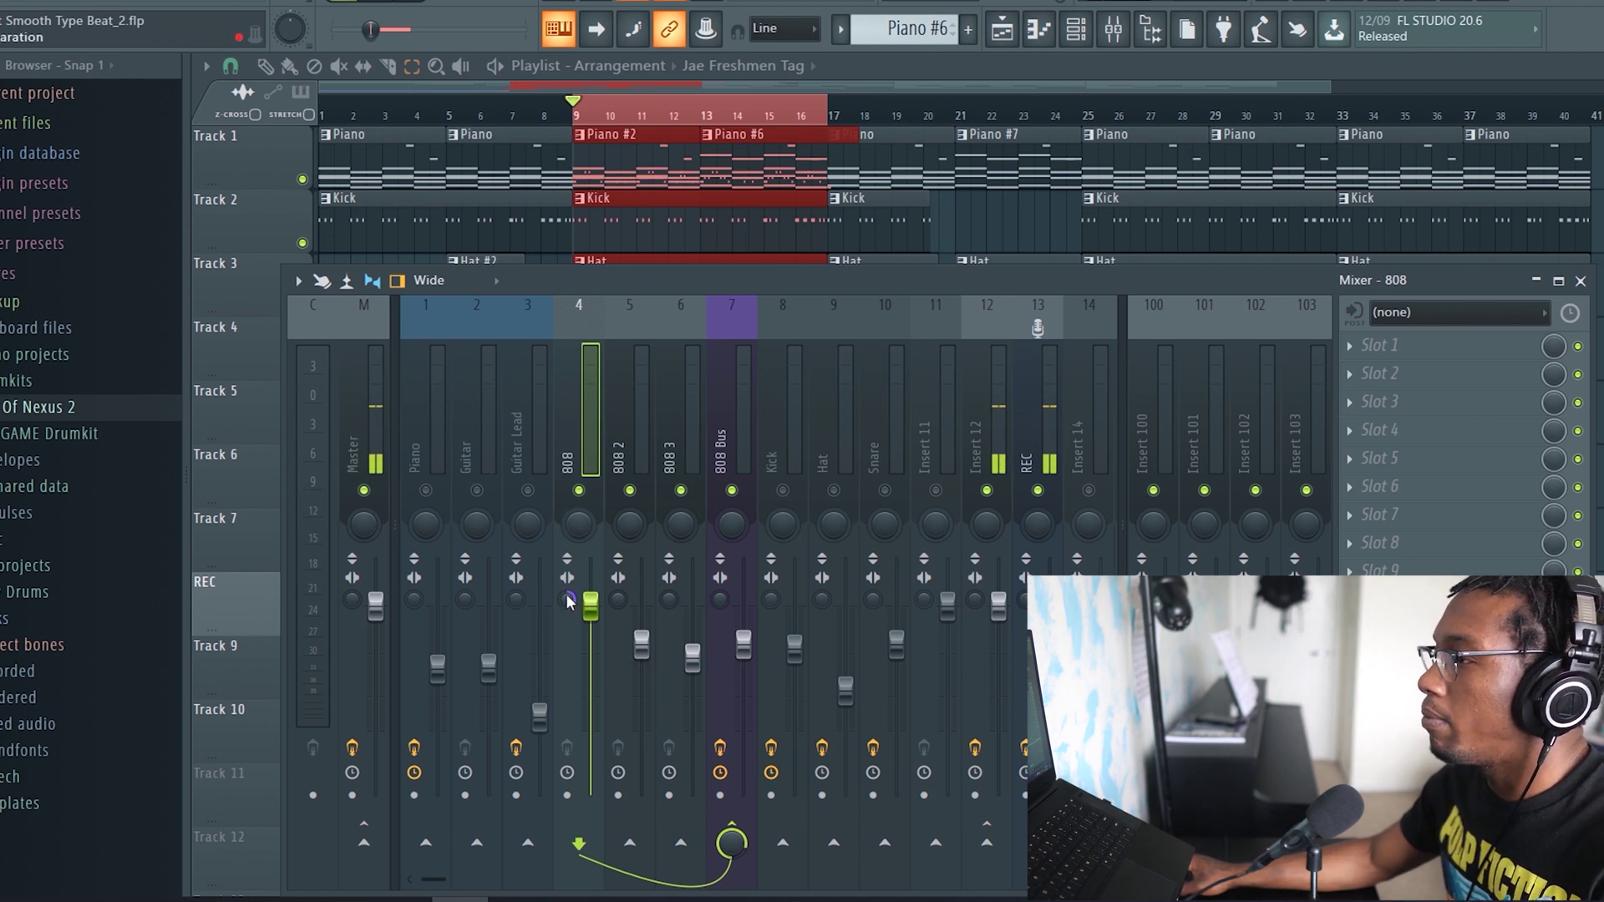
# Examine the Ozone 8 Imager stereo width settings on the 808 Bus and close the plugin
pyautogui.click(711, 443)
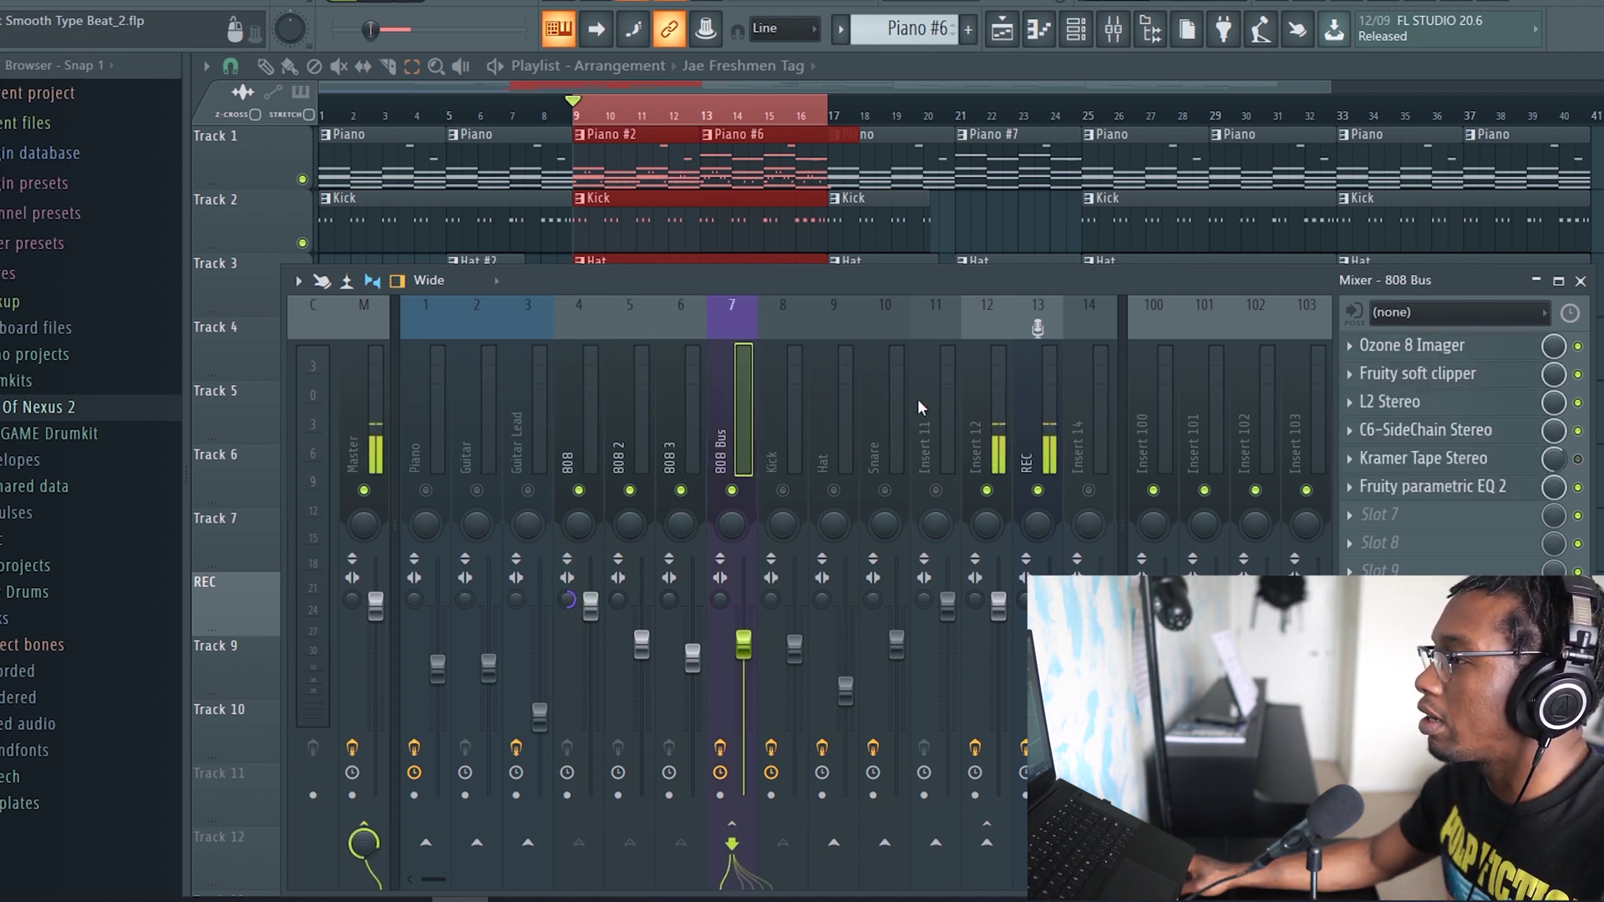
pyautogui.click(1411, 345)
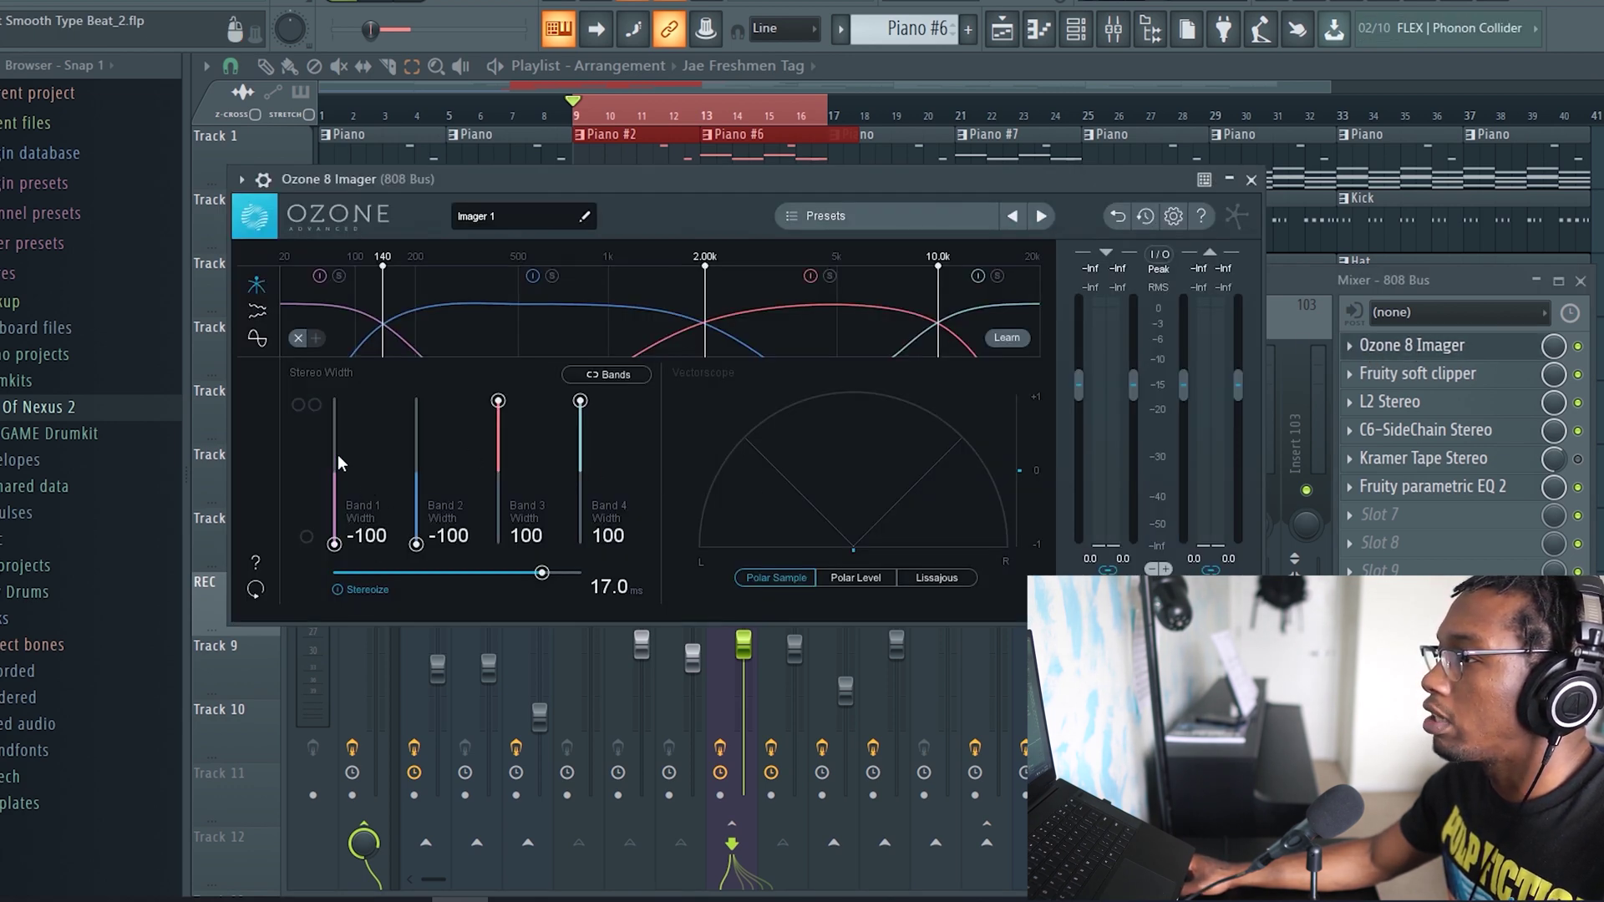
pyautogui.click(1250, 180)
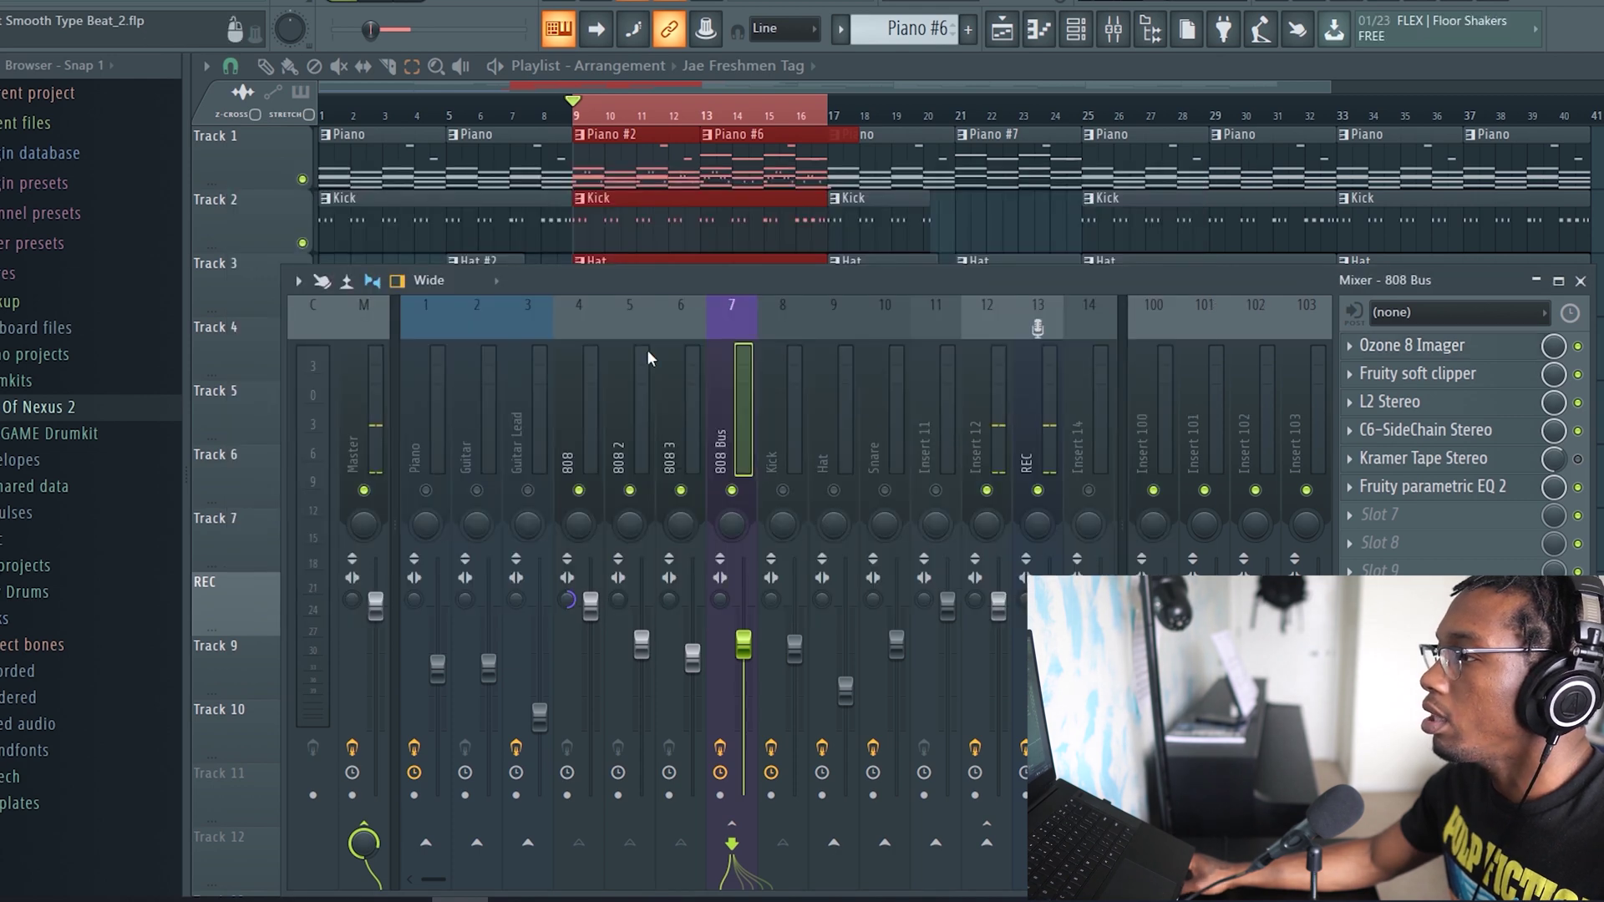
# Select the 808 mixer track and play the selected song range to hear the 808s, then stop playback
pyautogui.click(589, 435)
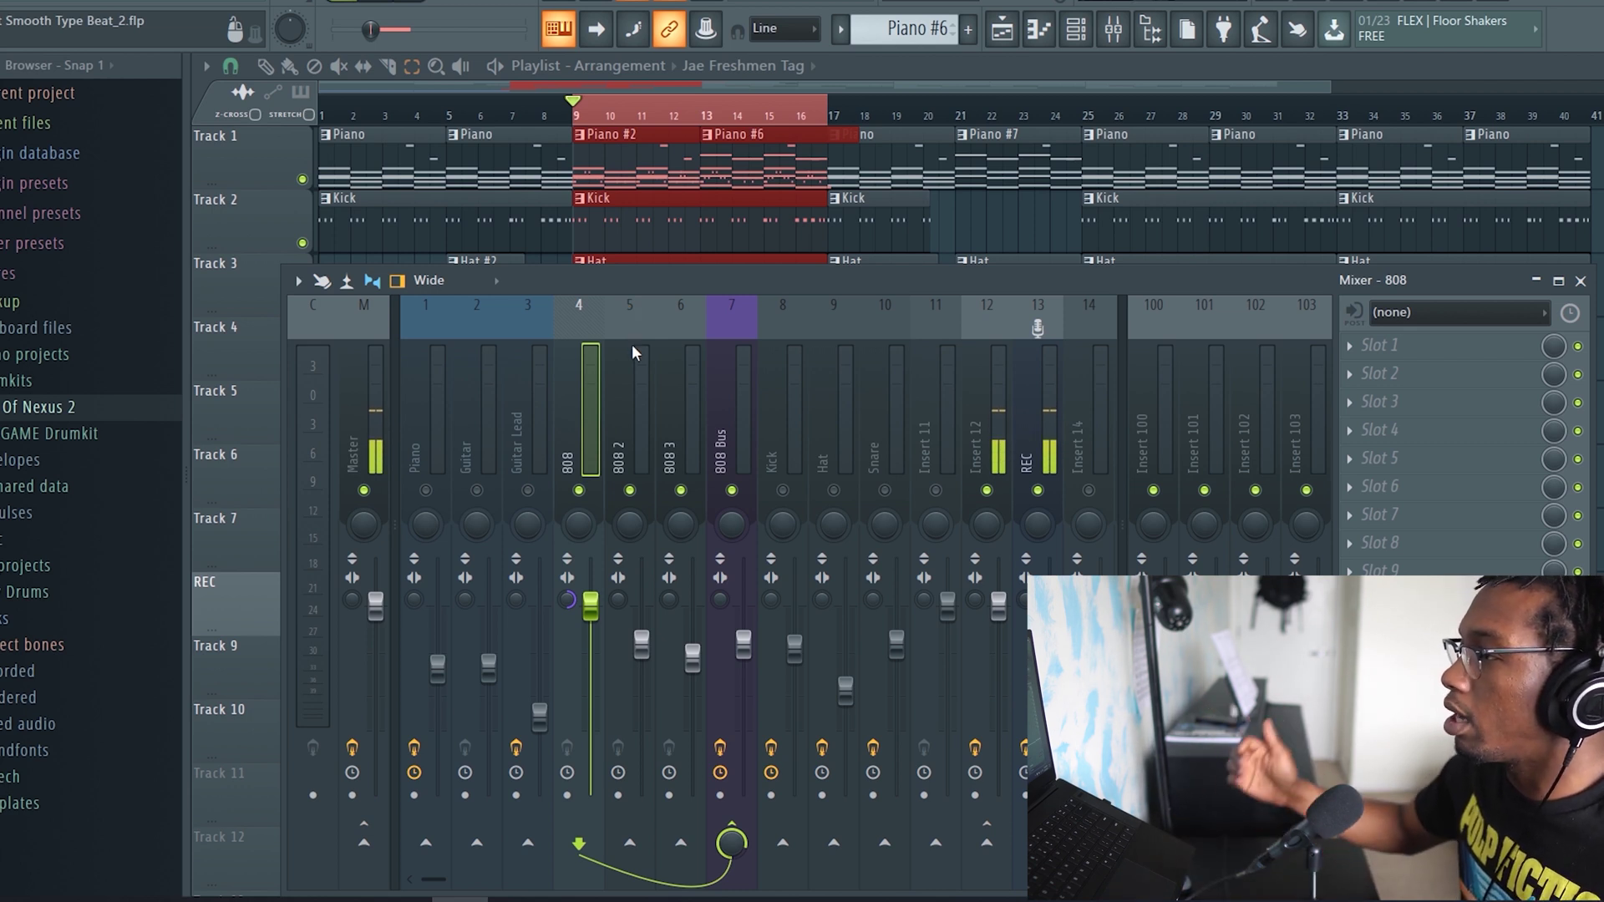
pyautogui.press('space')
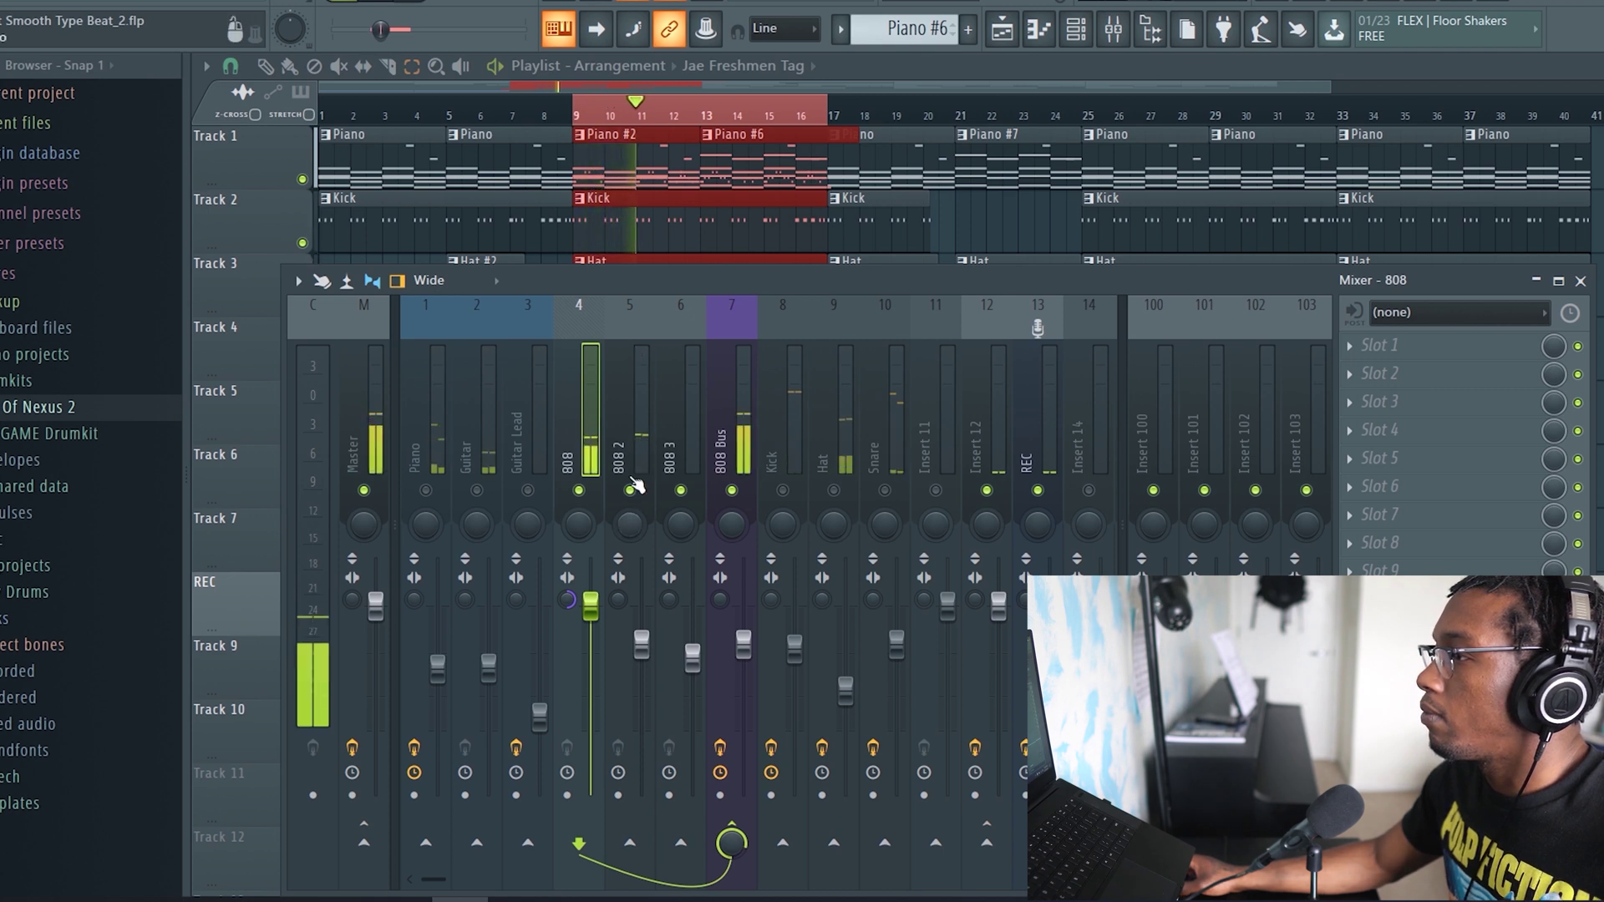
pyautogui.press('space')
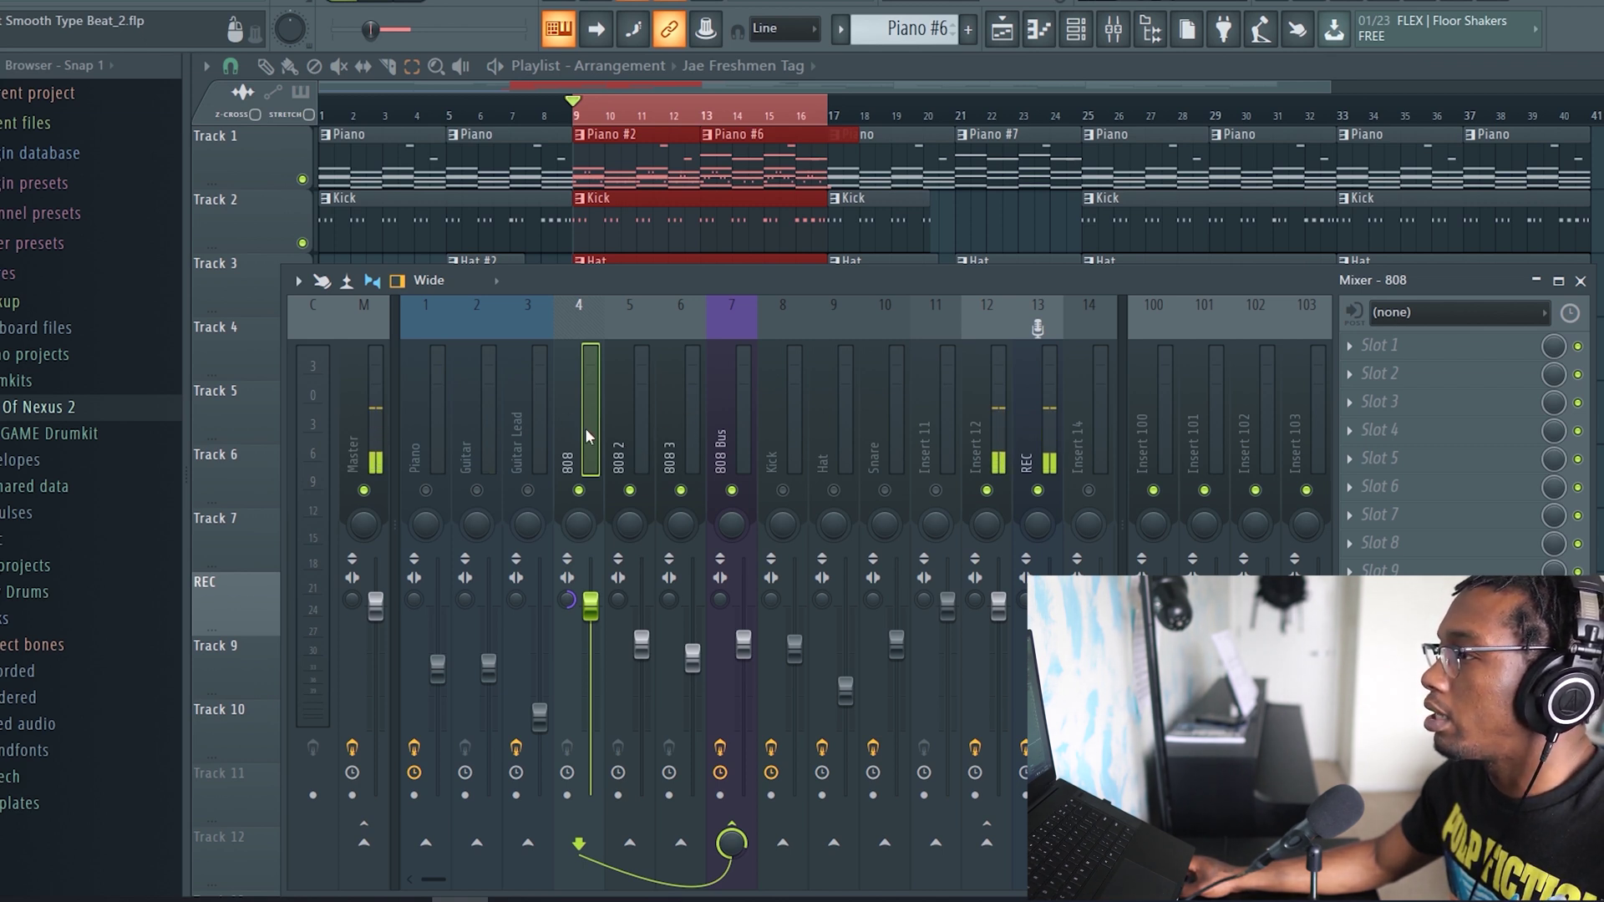
# Examine the 808 2 channel's sampler settings from the channel rack and close both windows
pyautogui.click(735, 451)
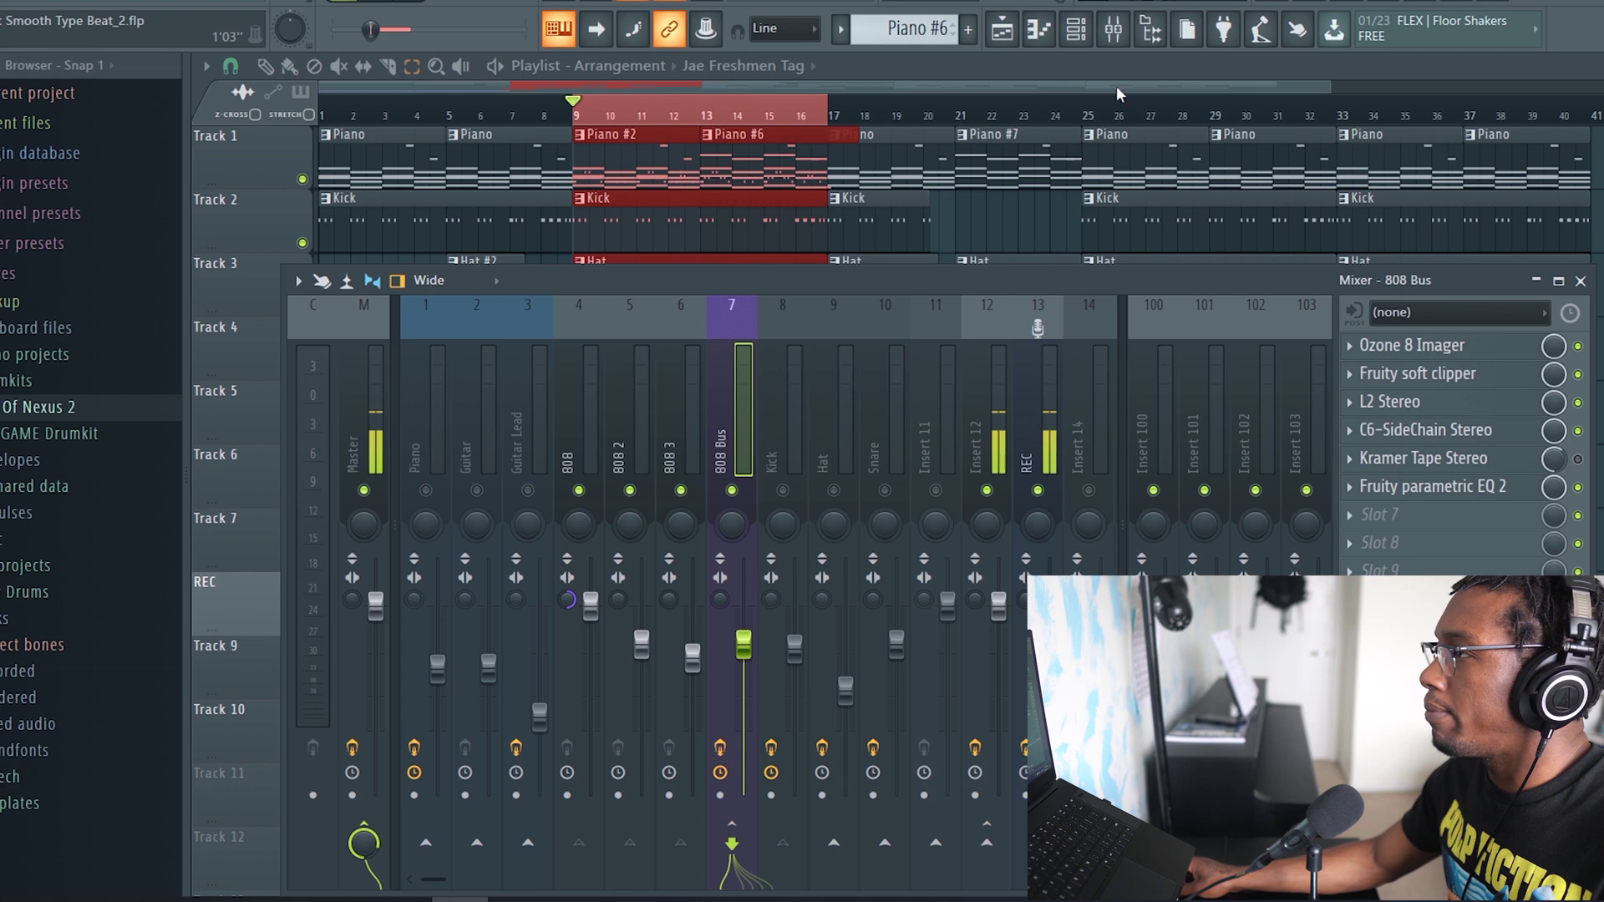
pyautogui.click(1076, 29)
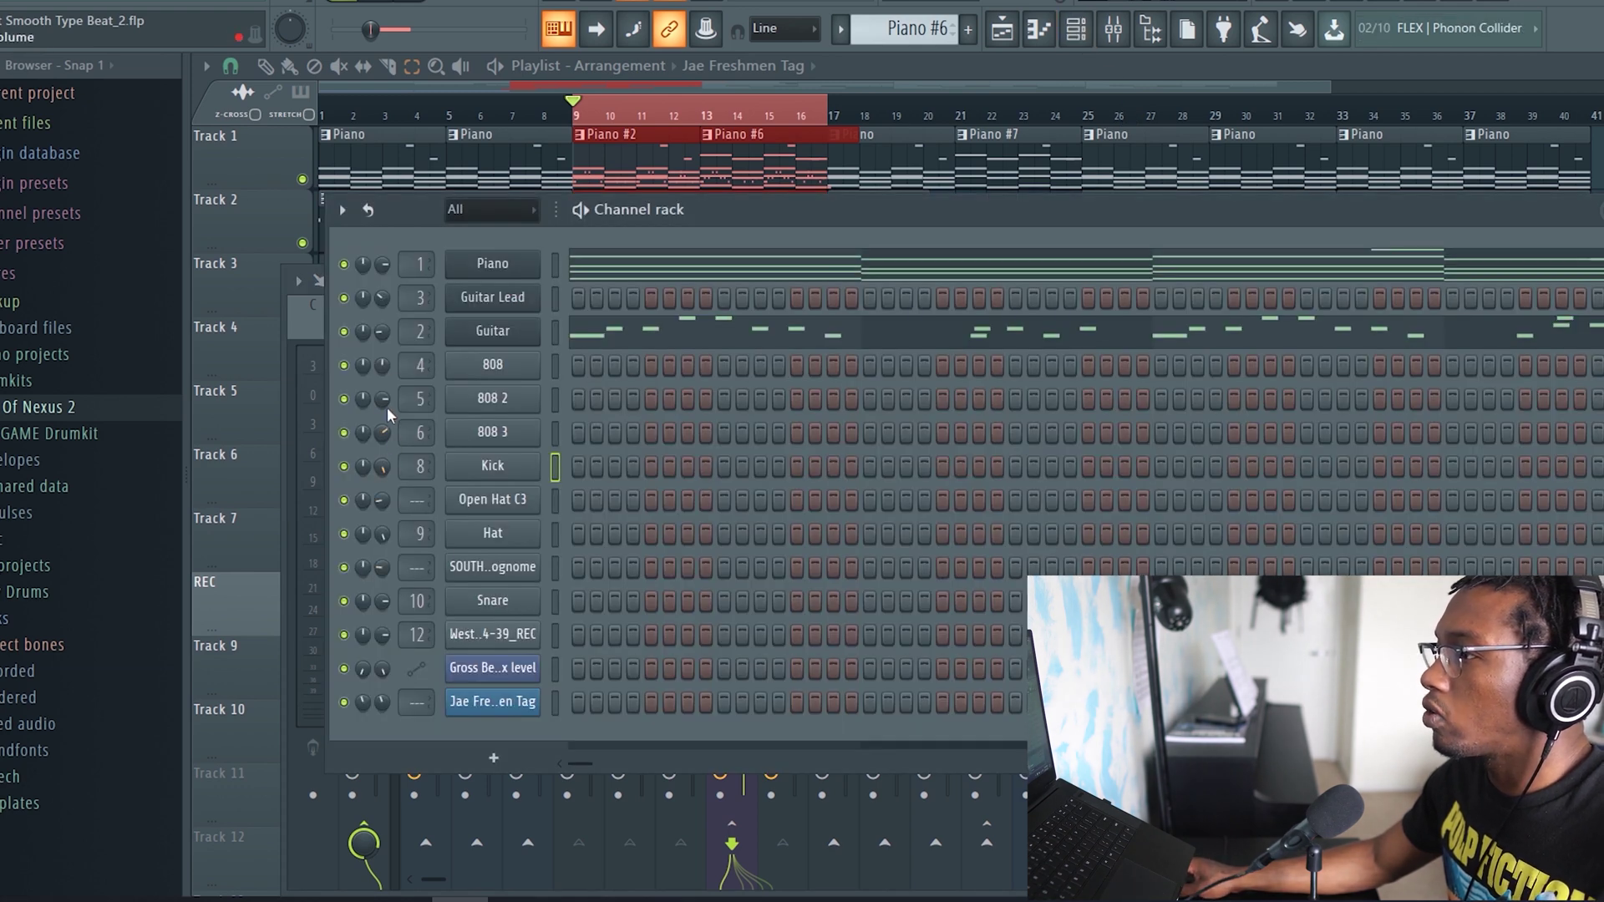
pyautogui.click(507, 401)
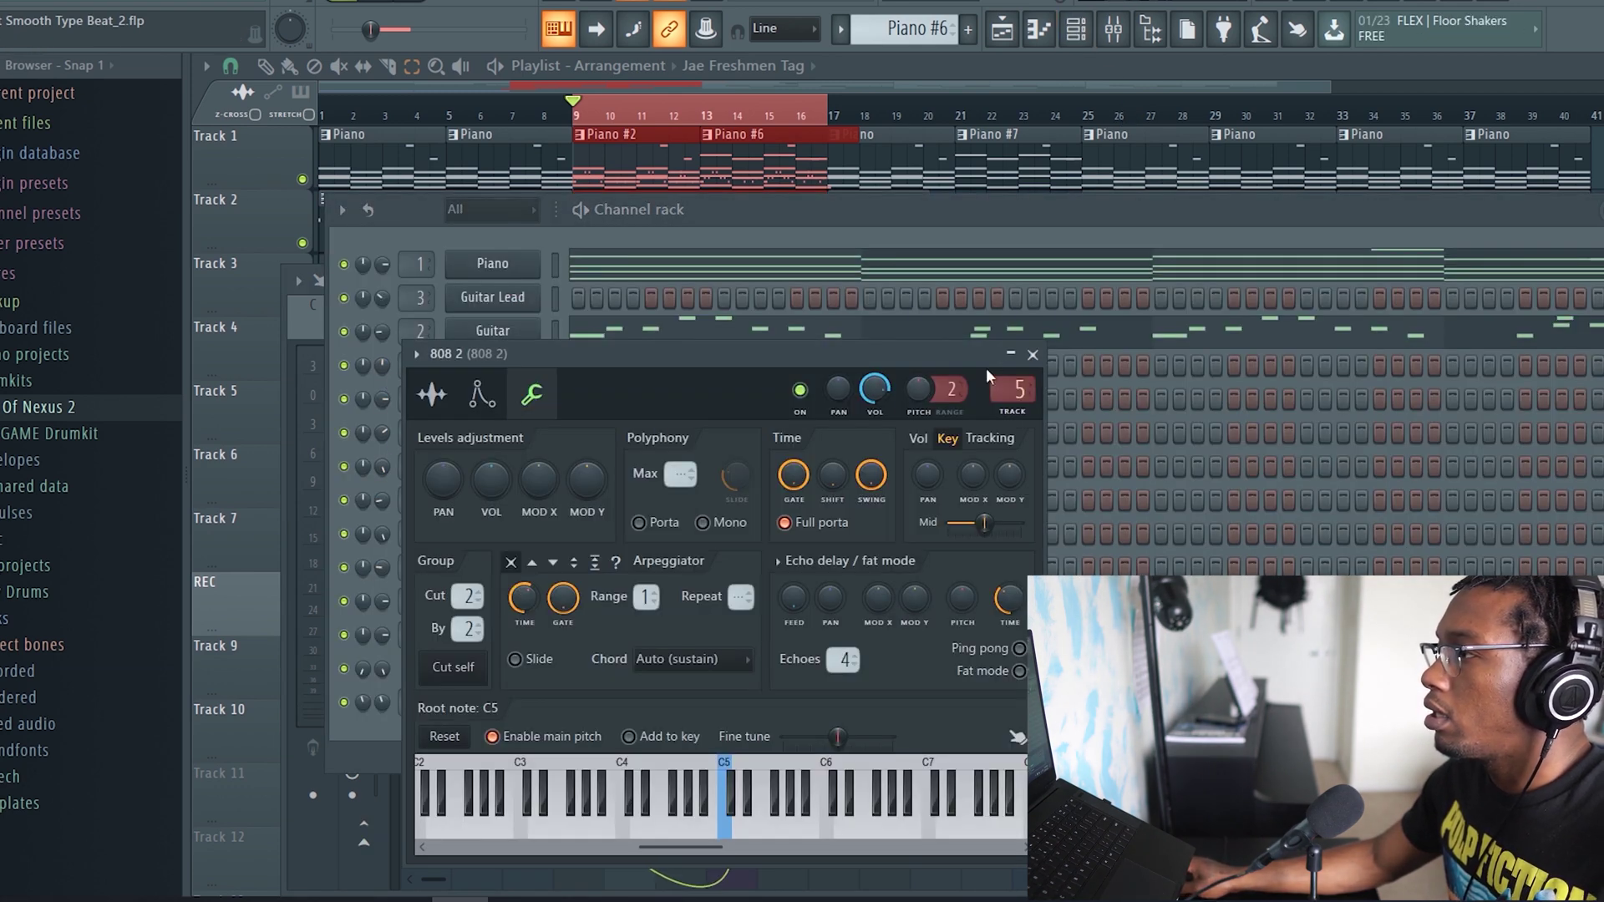
pyautogui.moveTo(1550, 217); pyautogui.dragTo(1280, 291)
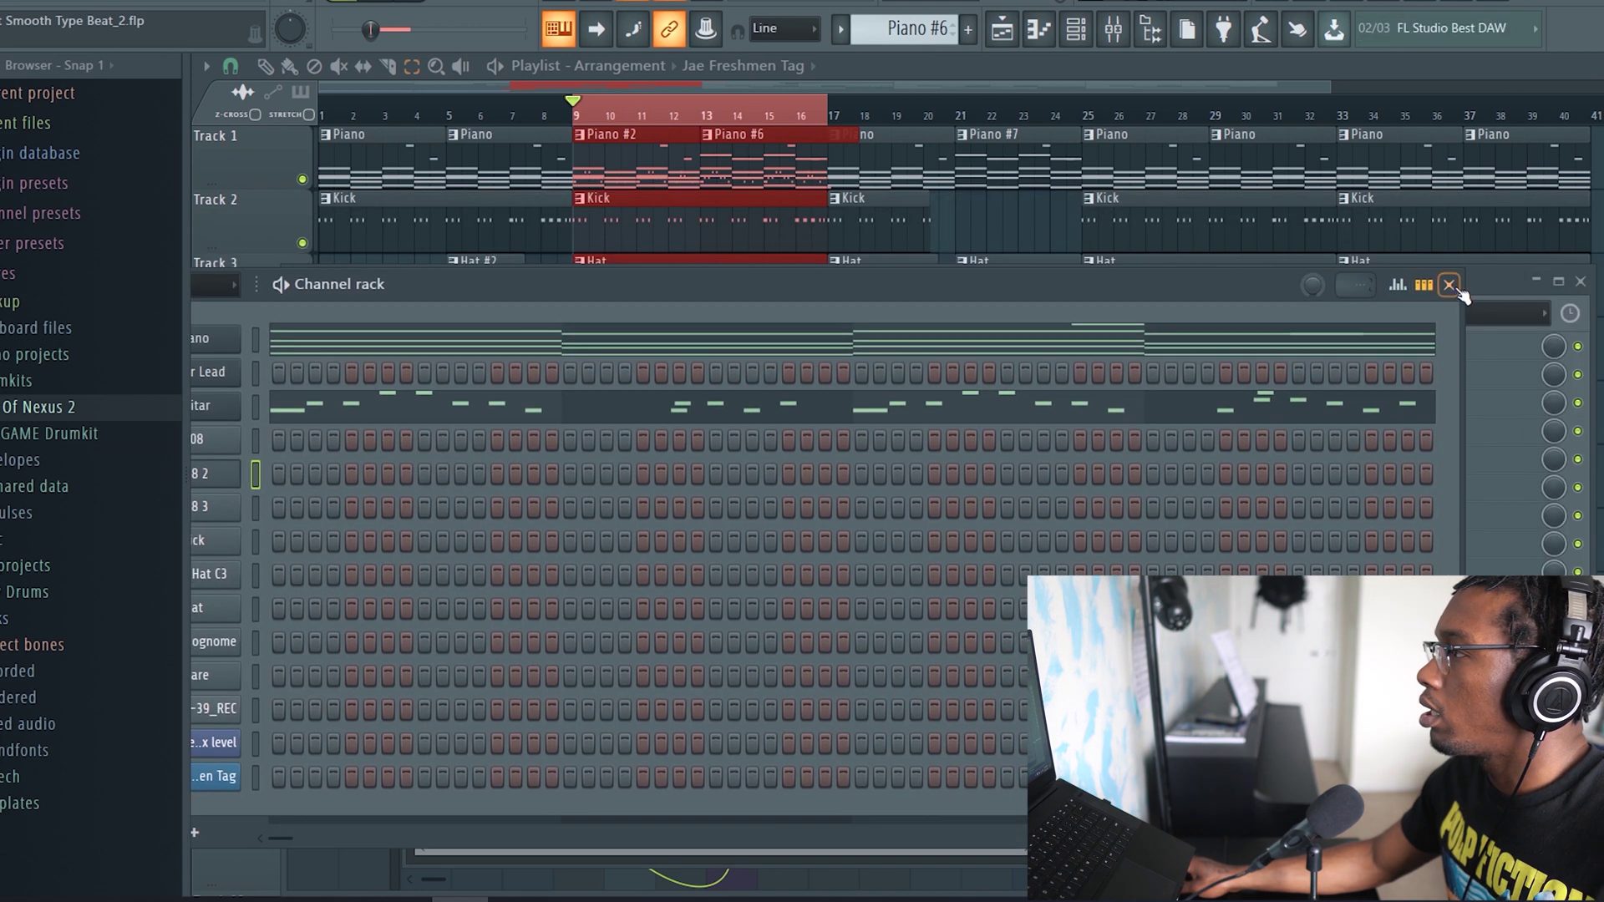
pyautogui.click(1453, 286)
pyautogui.click(1032, 354)
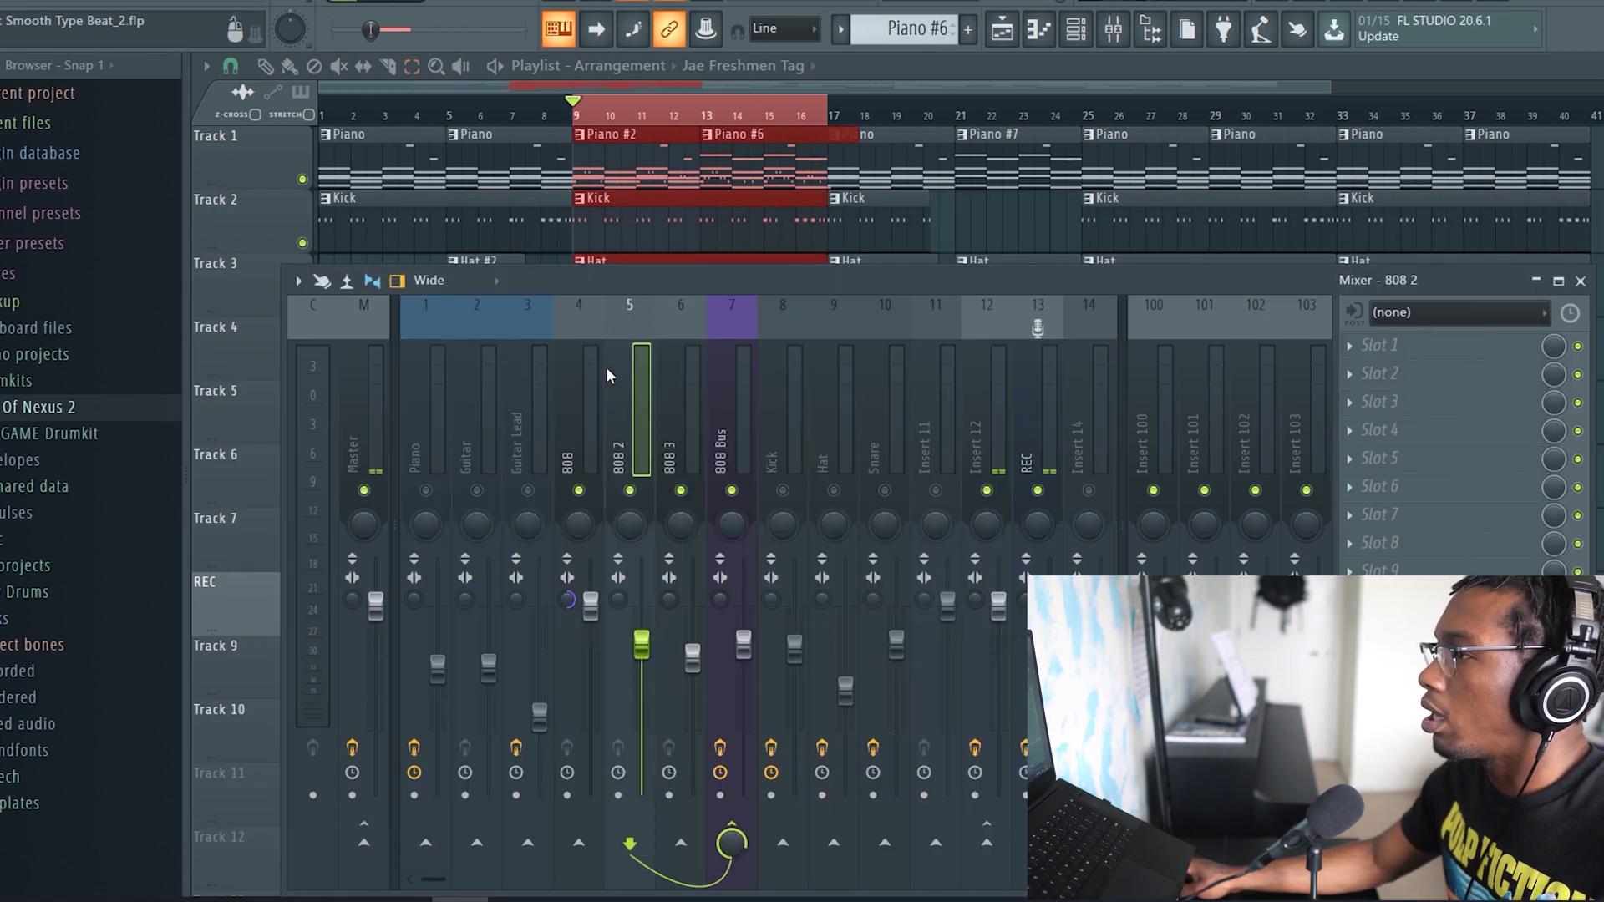
# Examine the Fruity soft clipper on the 808 Bus and close it
pyautogui.click(728, 404)
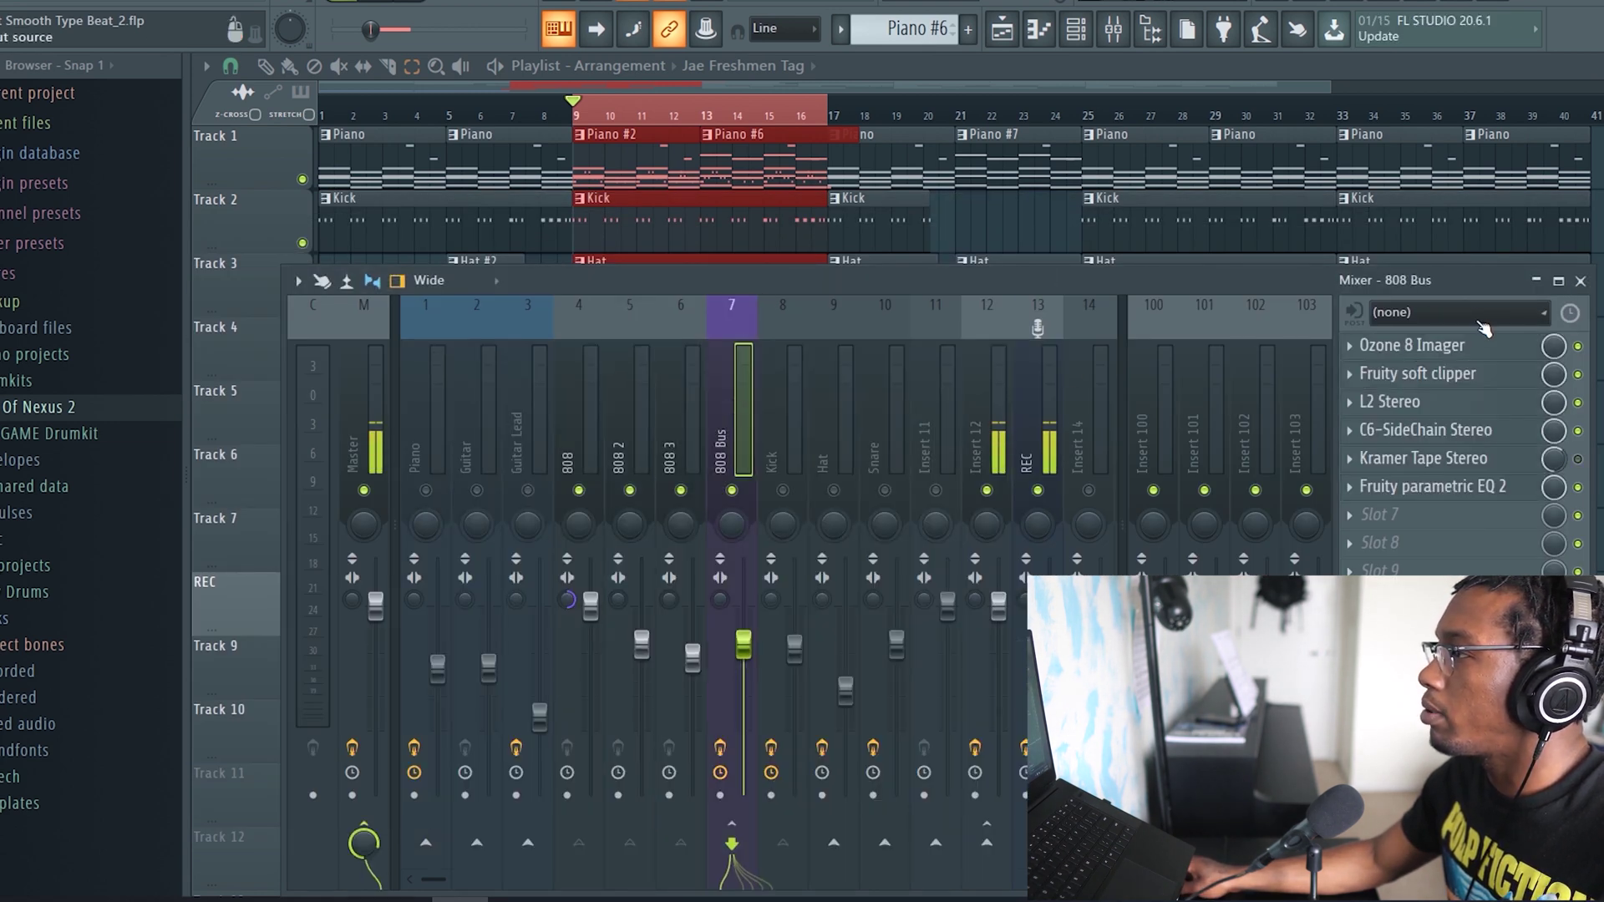
pyautogui.click(1473, 382)
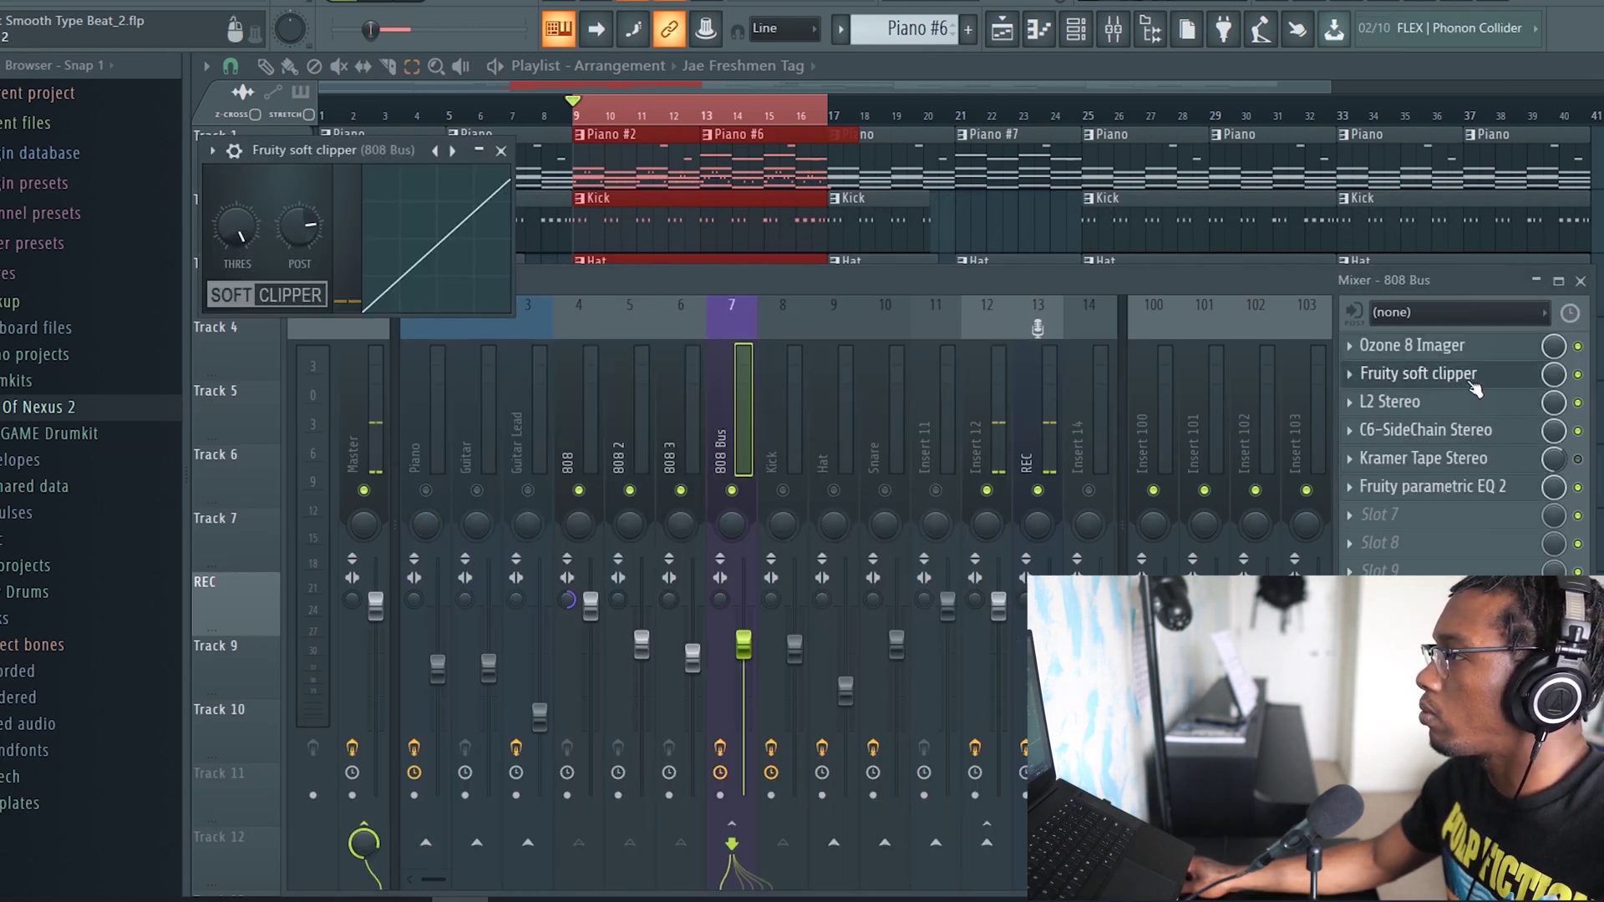
pyautogui.click(501, 150)
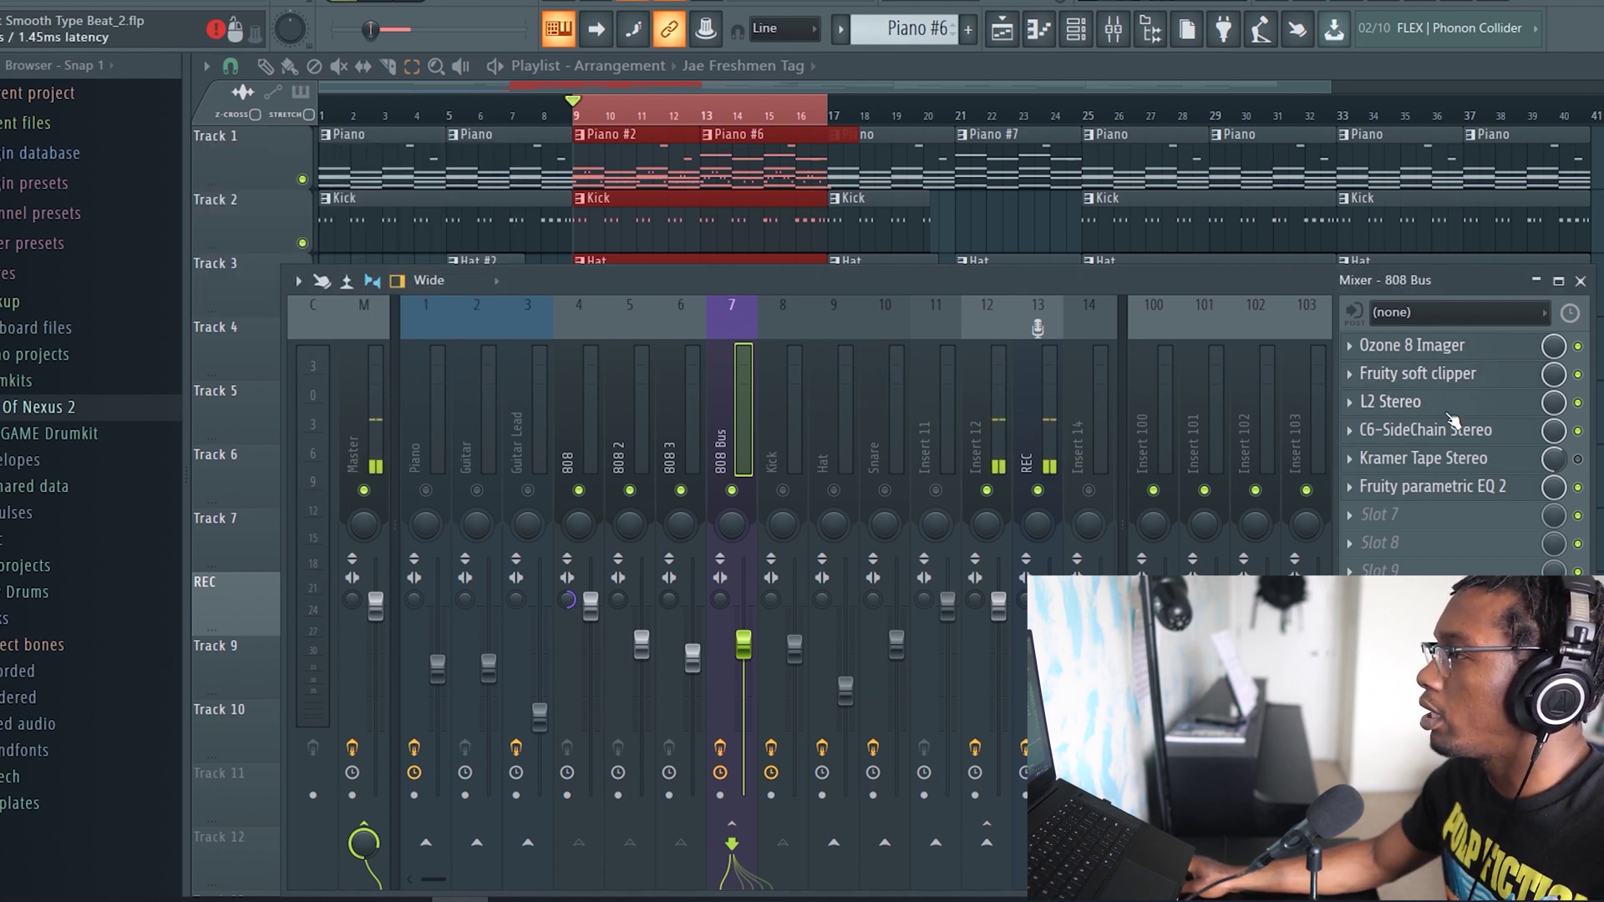
# Open the L2 Stereo limiter on the 808 Bus, move it above the Fruity soft clipper in the effects chain, and close it
pyautogui.click(1453, 402)
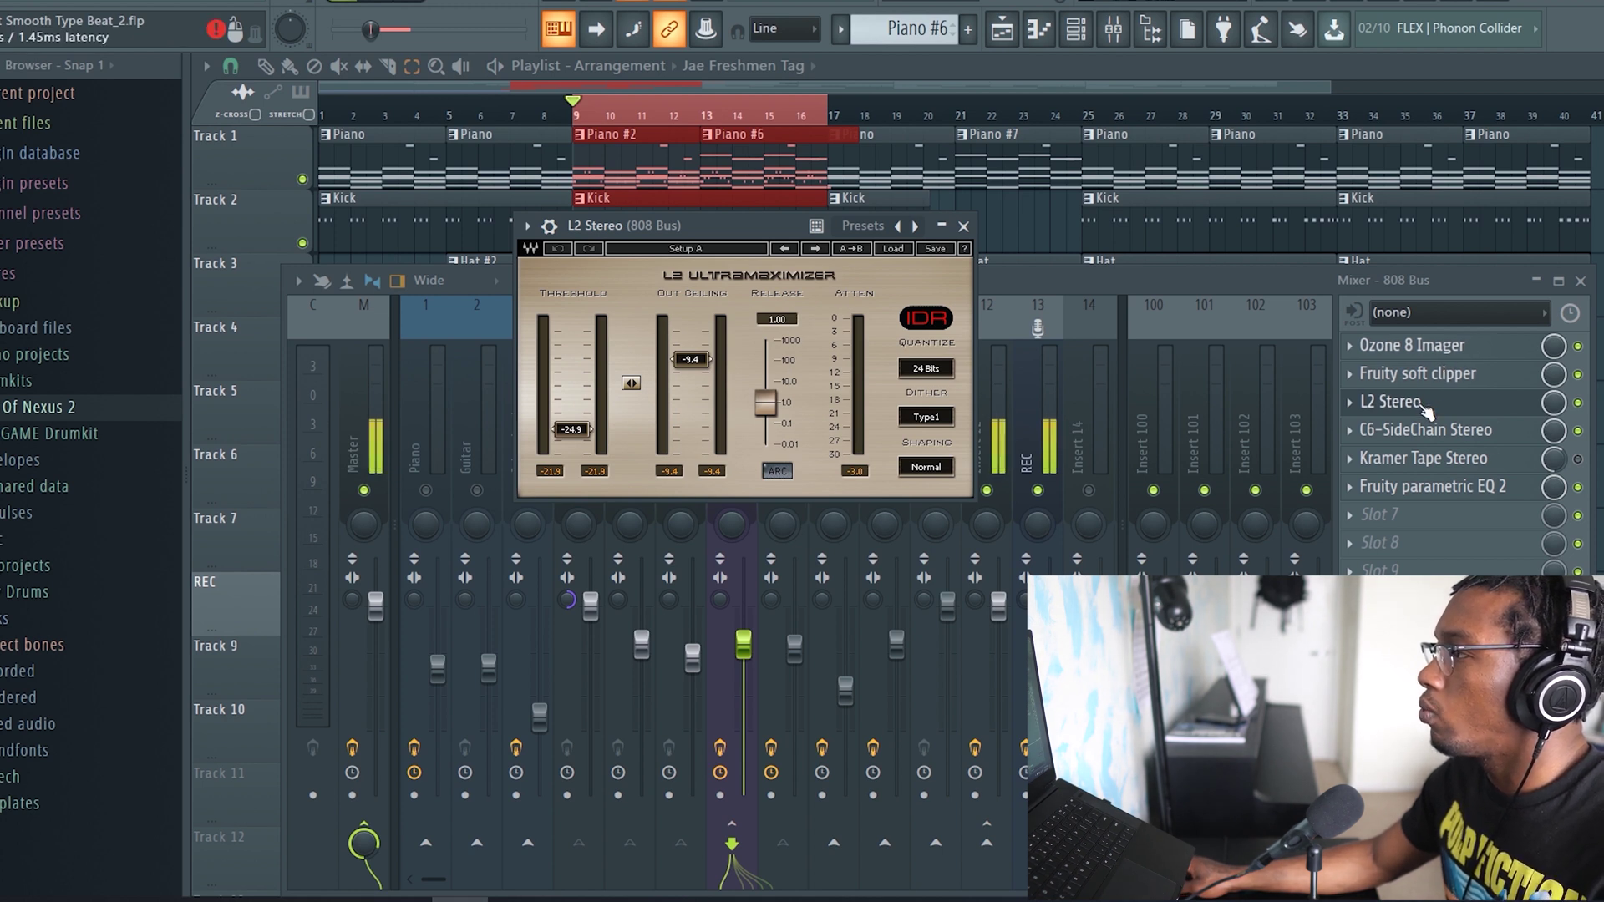
pyautogui.moveTo(1420, 402); pyautogui.dragTo(1418, 383)
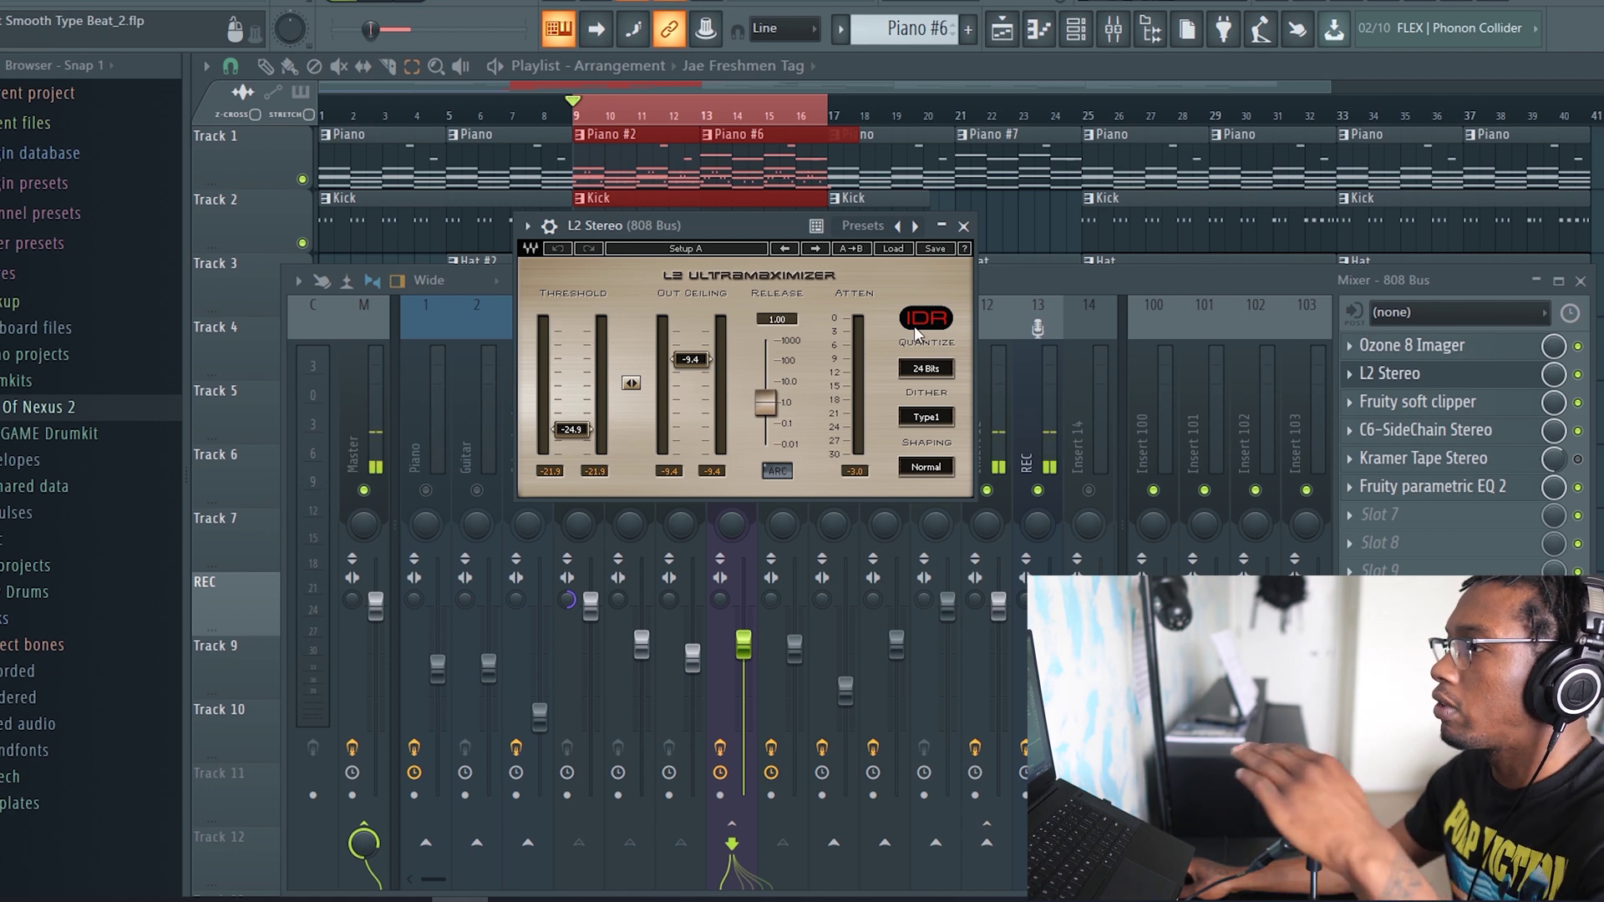
pyautogui.click(963, 226)
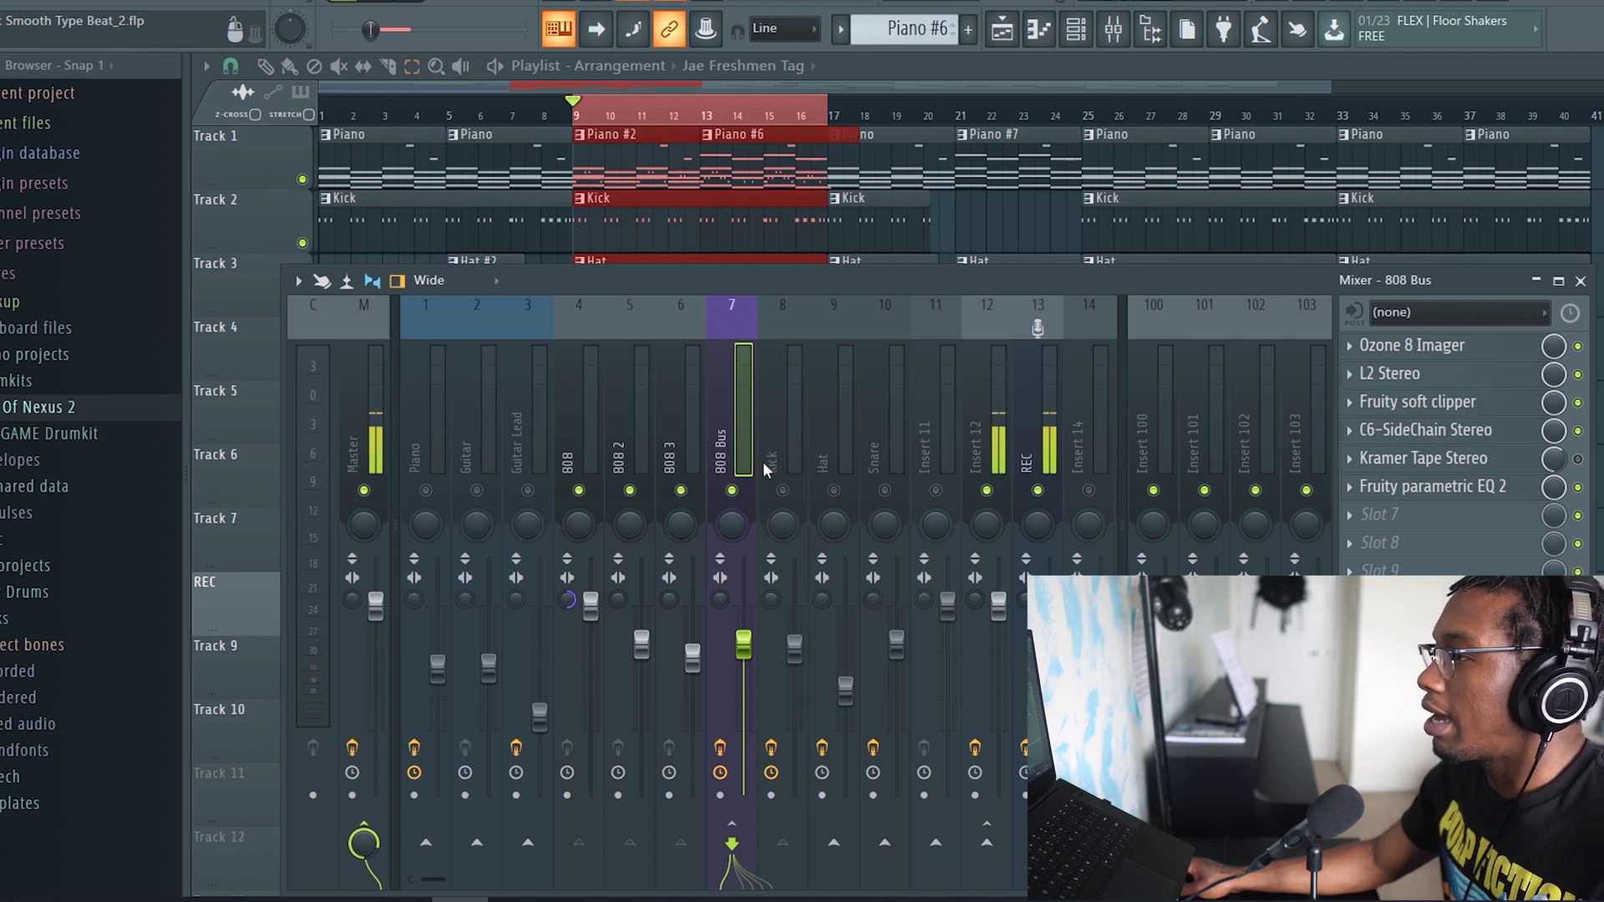
# Unmute the Kick track and play the selected song range while examining the 808 Bus's C6-SideChain settings, and close the plugin
pyautogui.click(783, 491)
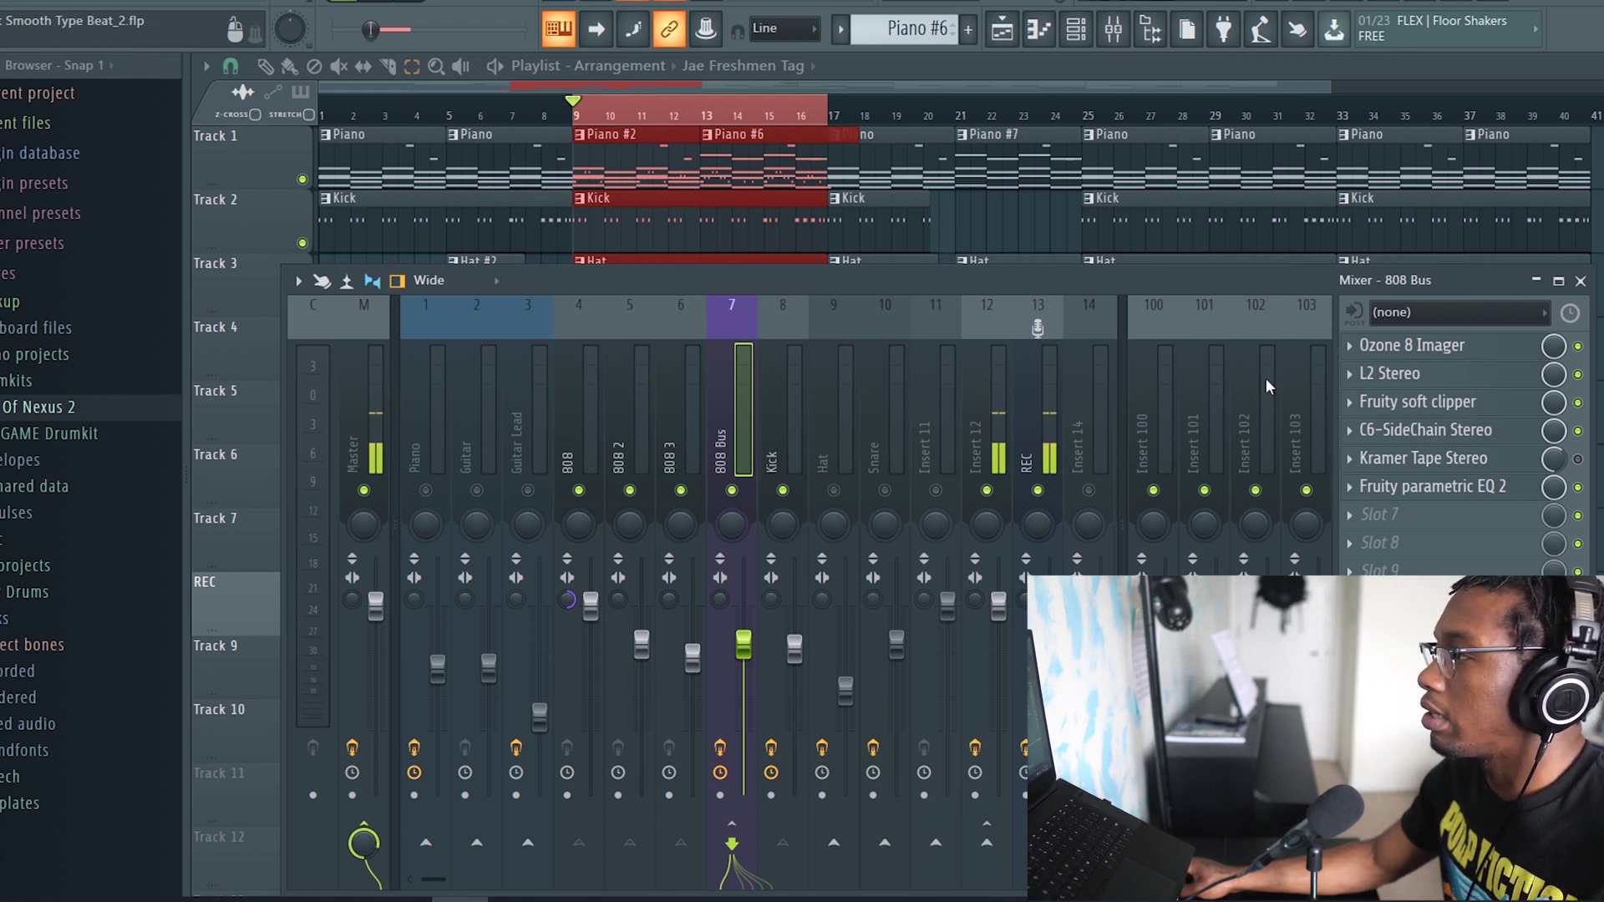
pyautogui.press('space')
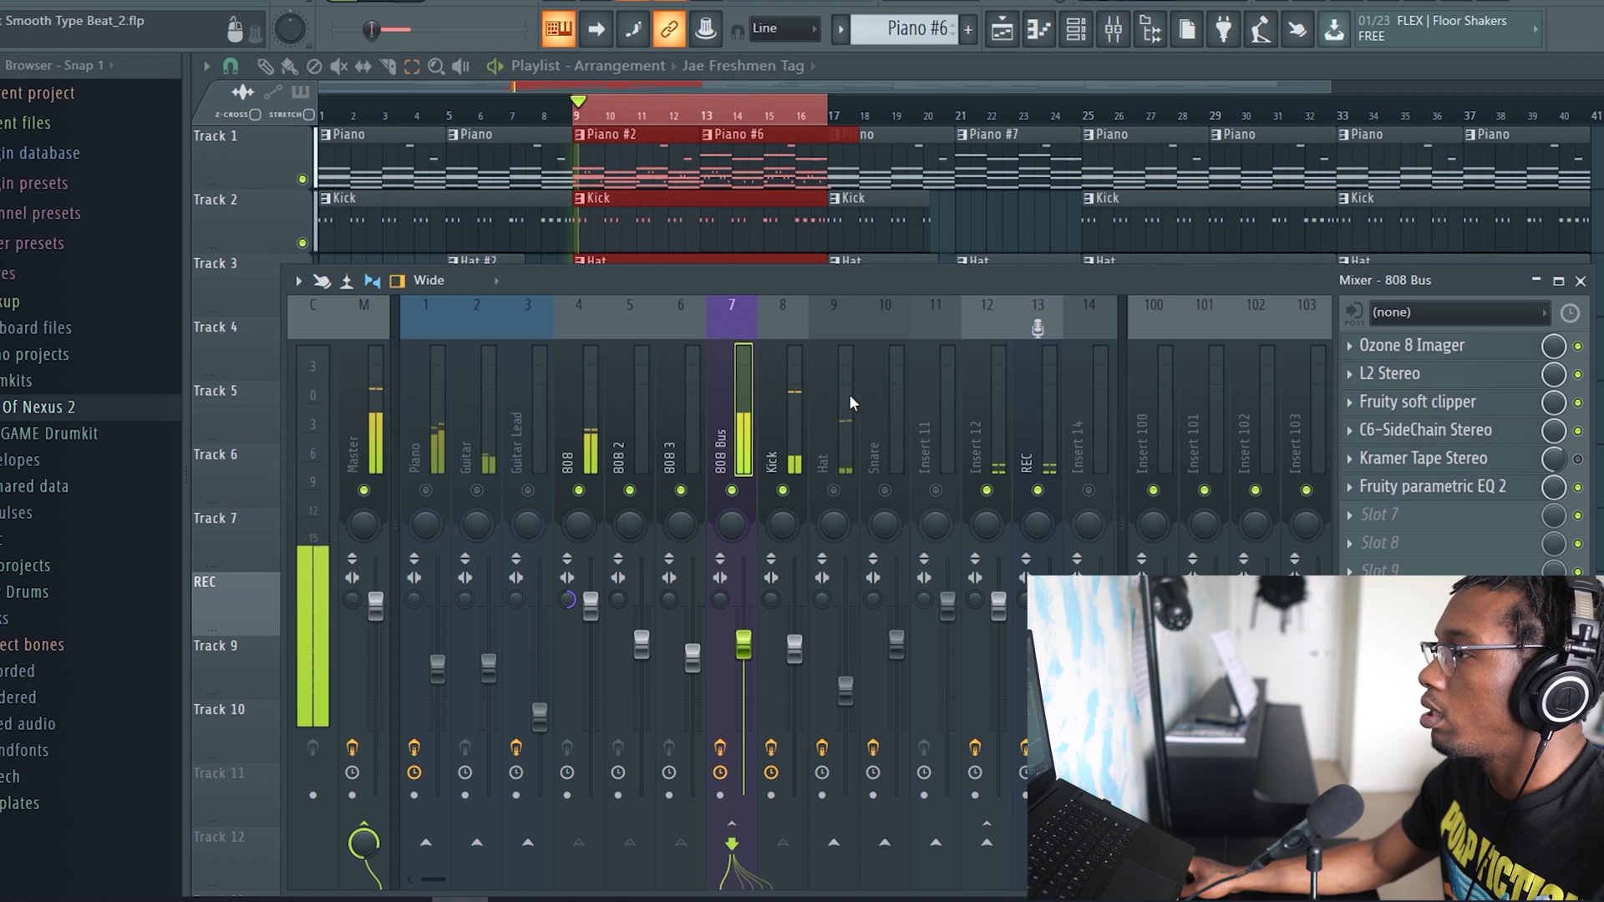
pyautogui.click(1420, 430)
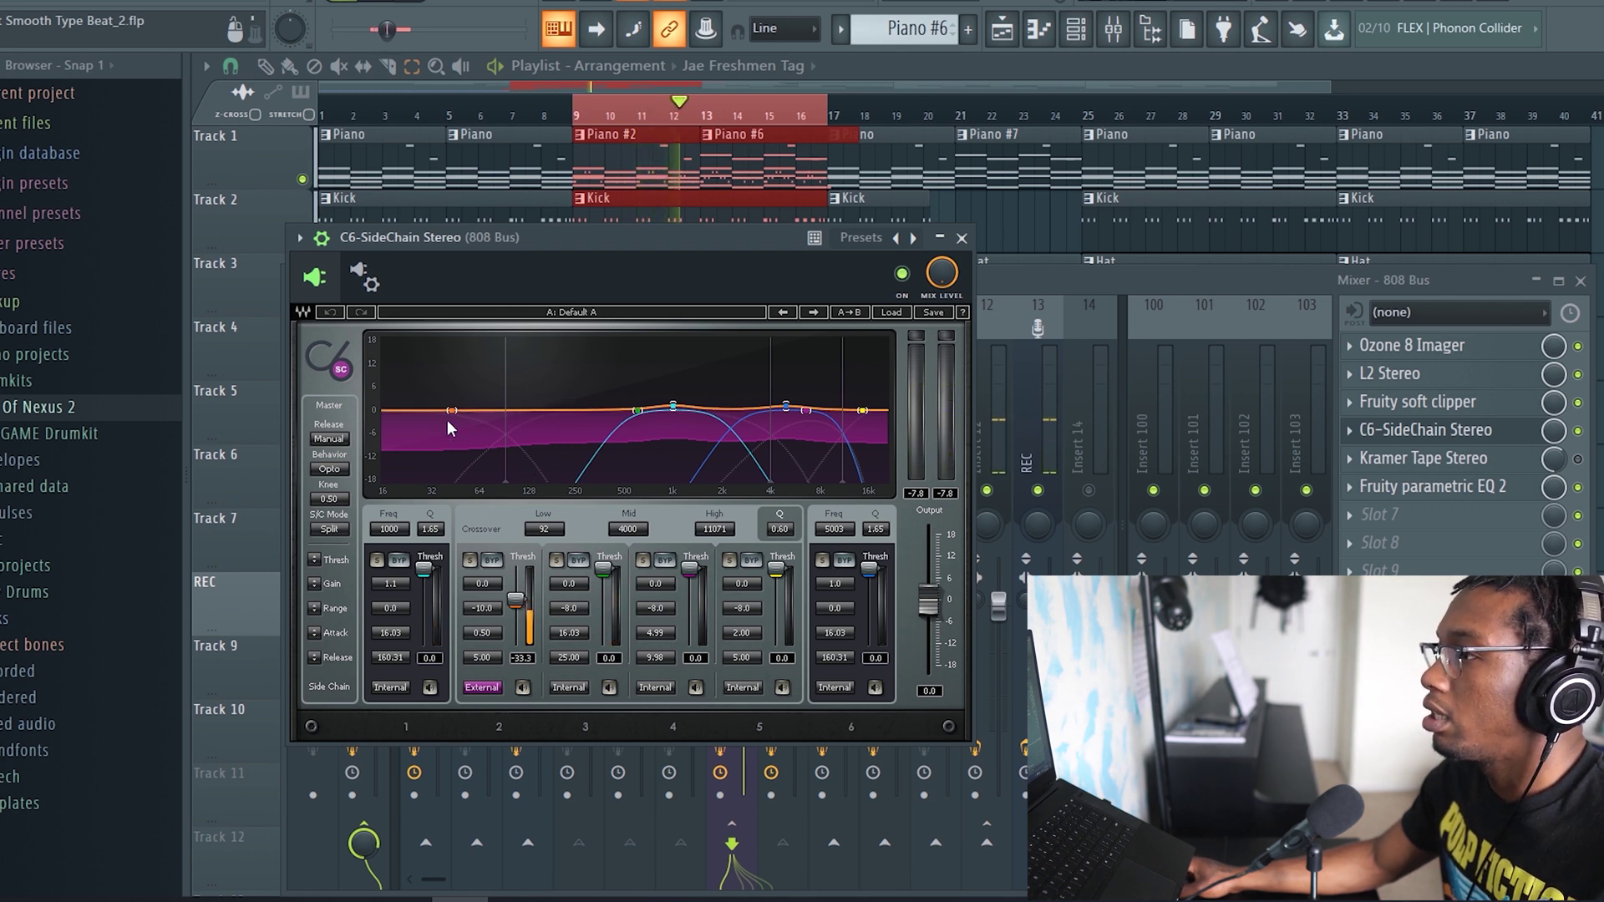
pyautogui.click(962, 239)
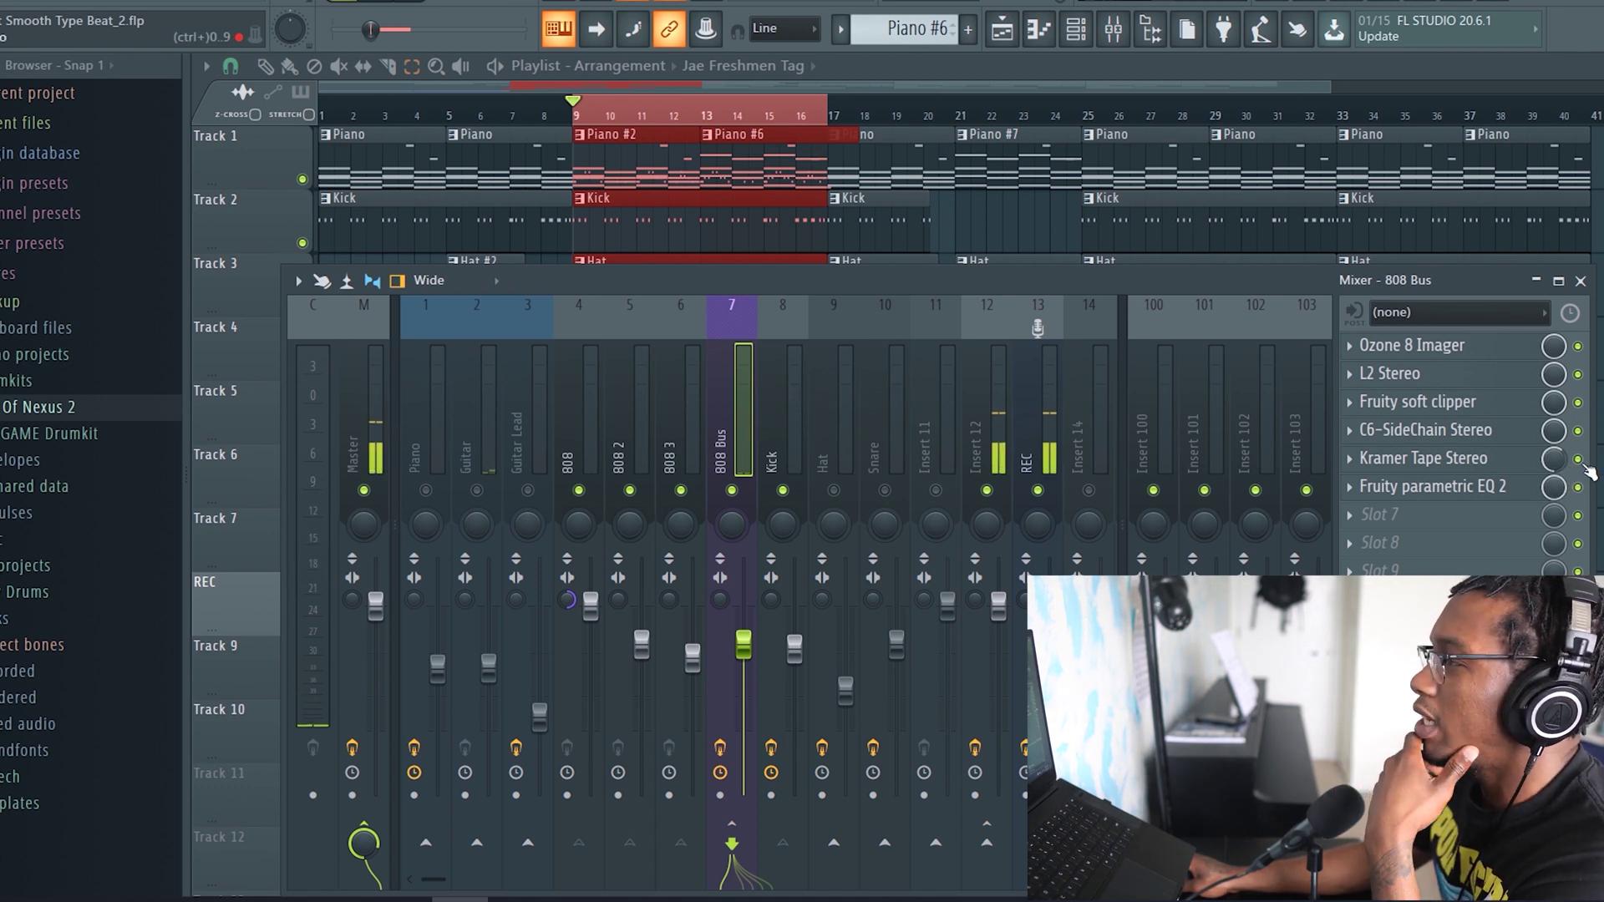
# Lower the band 7 low-pass cutoff to about 1 kHz in the 808 Bus's Fruity parametric EQ 2 and close it
pyautogui.click(1498, 488)
pyautogui.moveTo(699, 547); pyautogui.dragTo(608, 547)
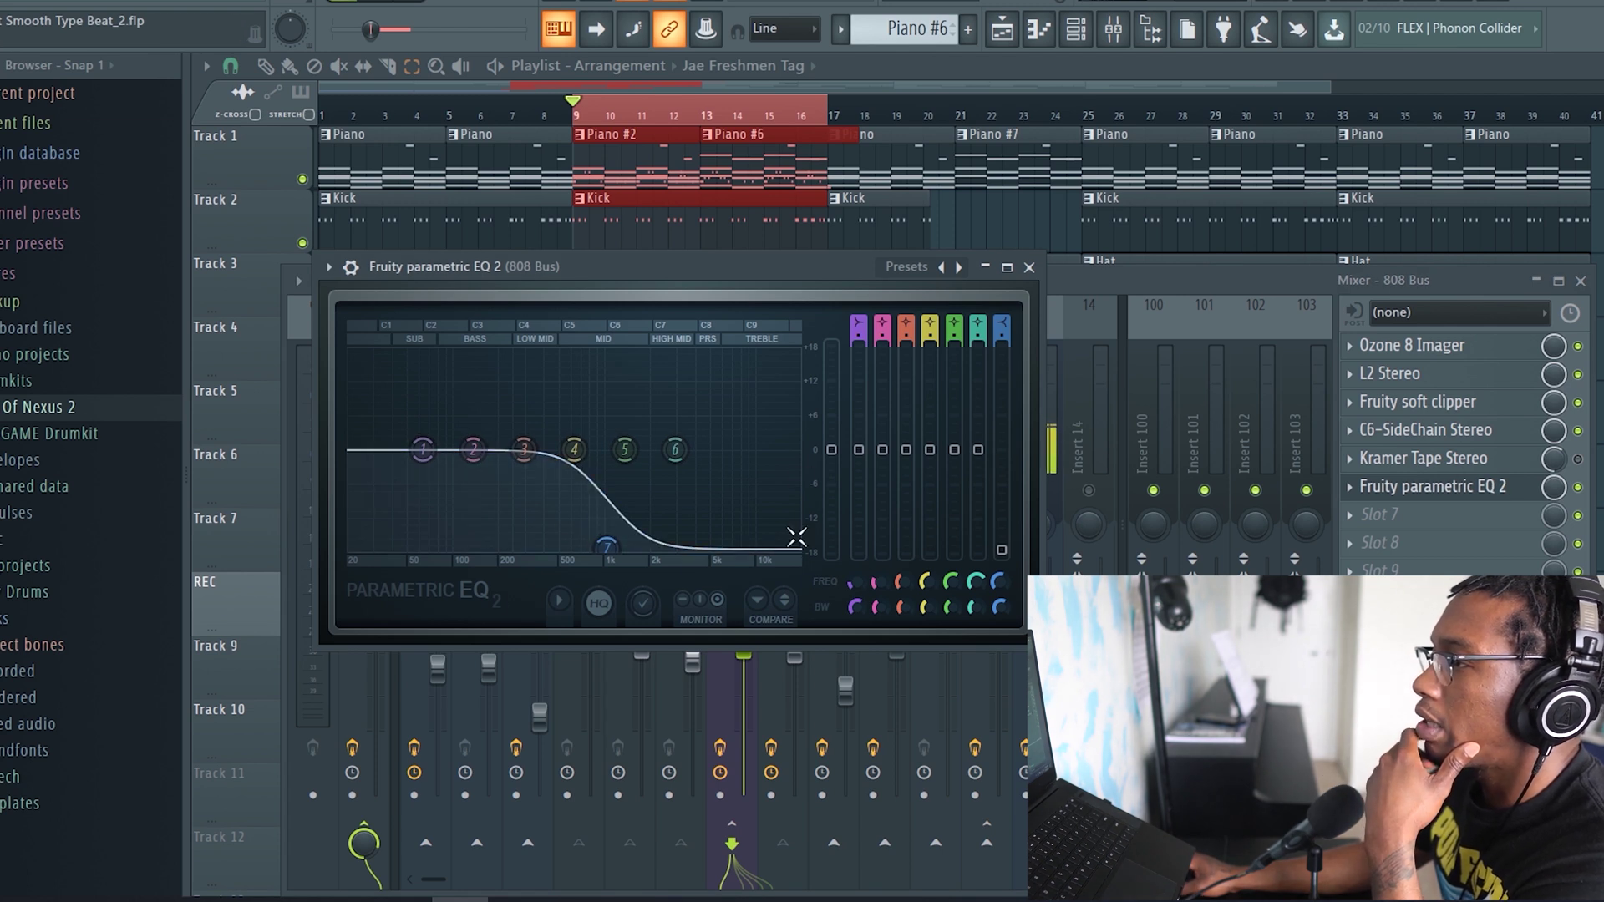
pyautogui.click(1030, 267)
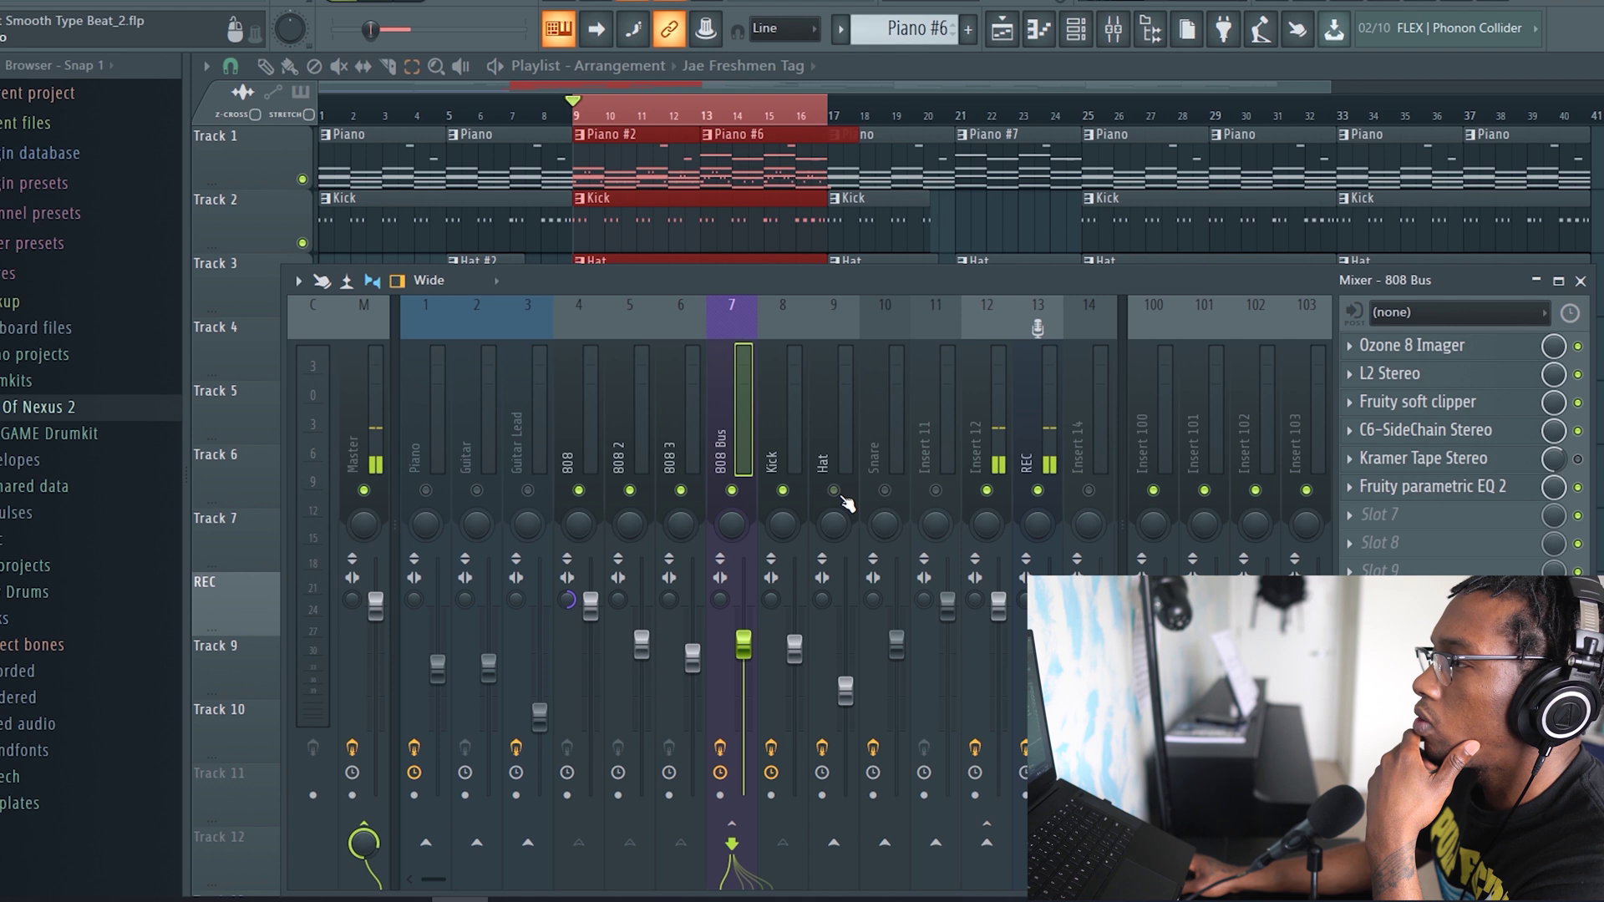
# Play the selected song range with the hat and snare, and unmute the Guitar, Piano and Guitar Lead tracks
pyautogui.press('space')
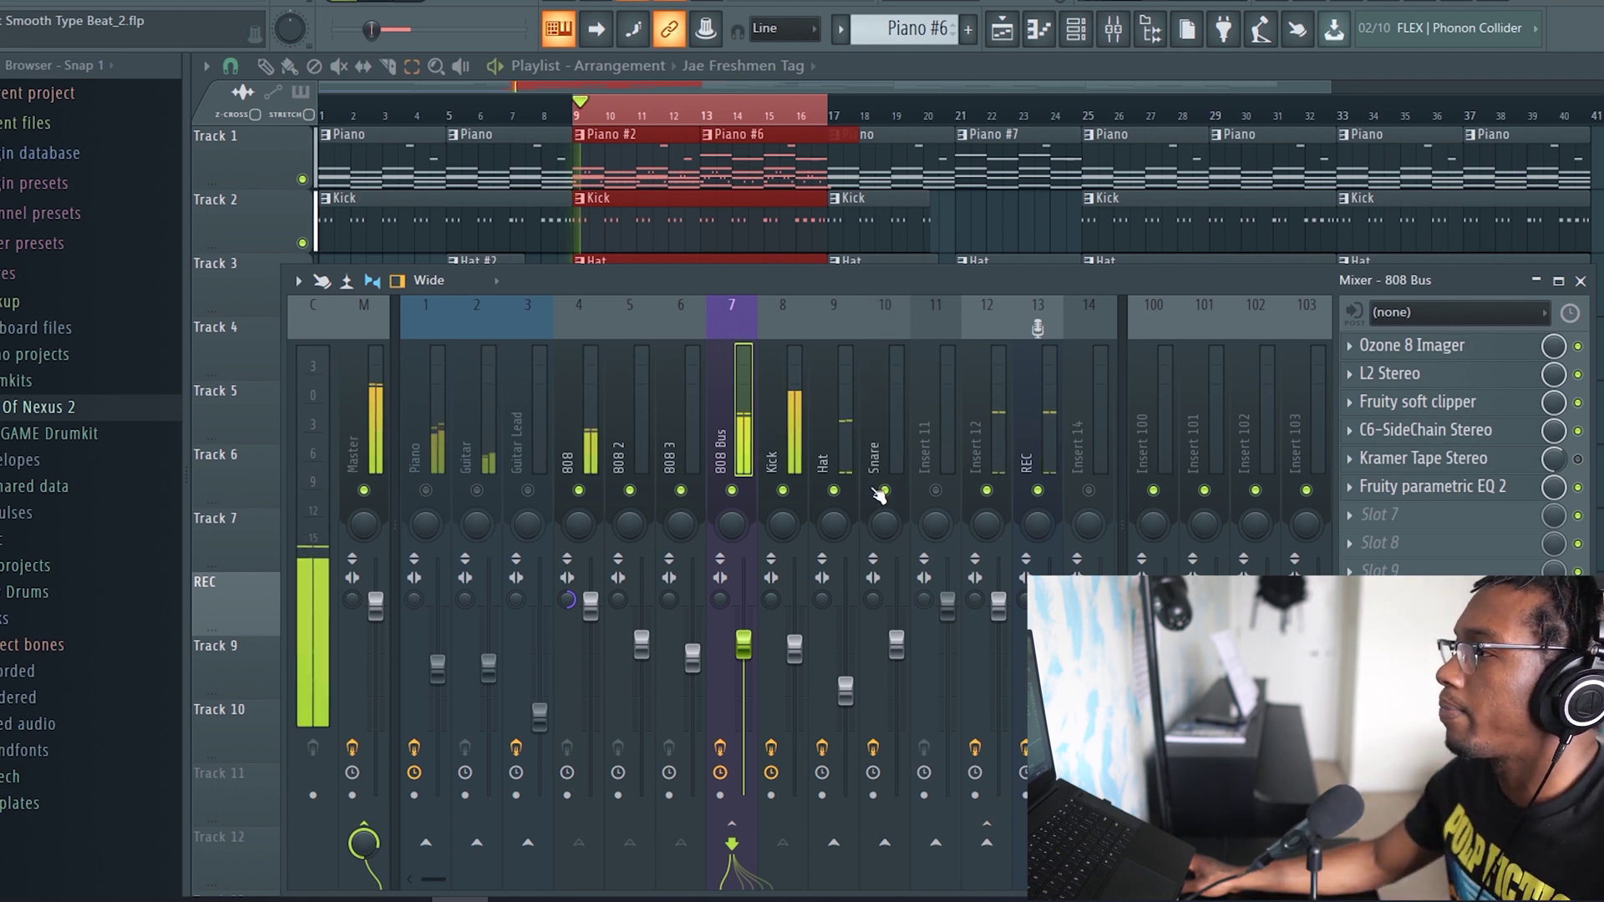
pyautogui.click(897, 434)
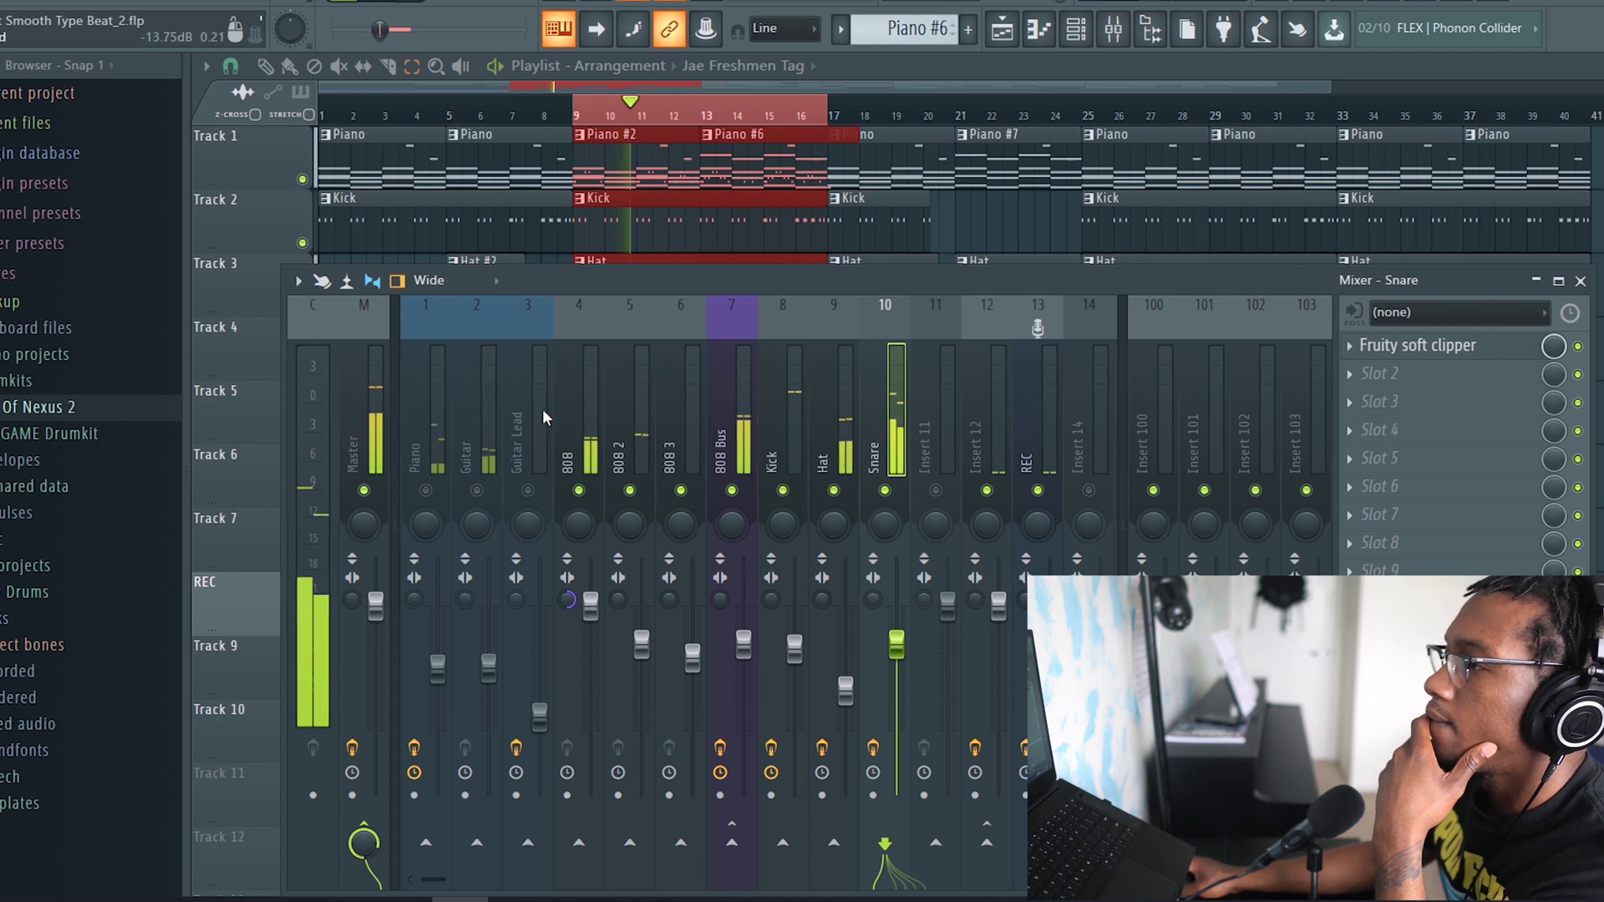
pyautogui.click(476, 491)
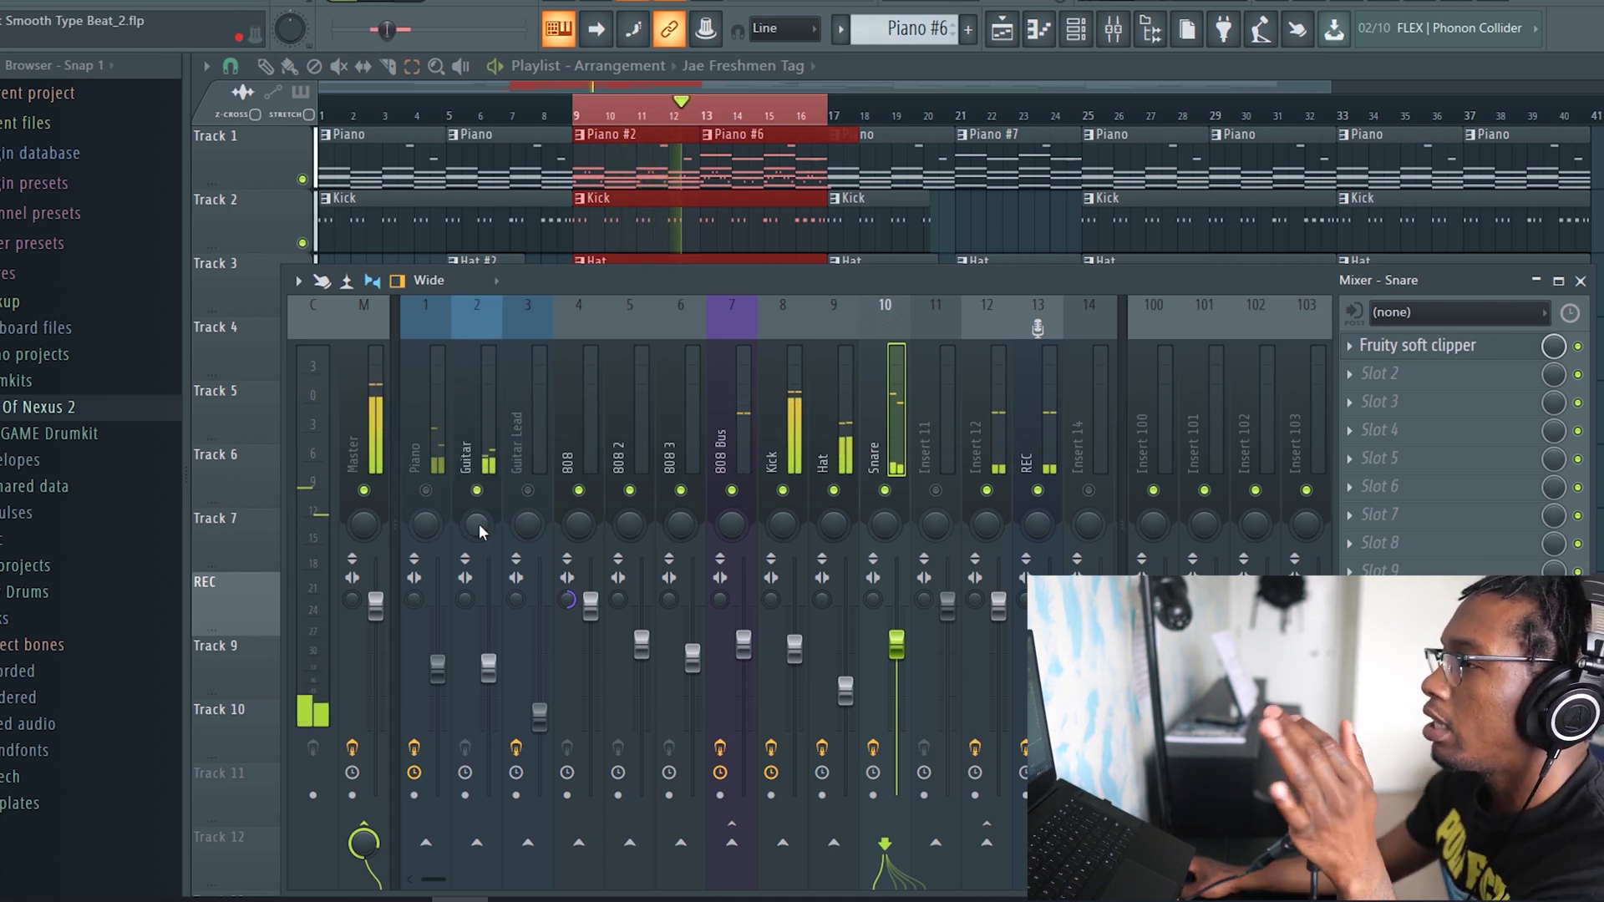
pyautogui.click(425, 491)
pyautogui.click(527, 491)
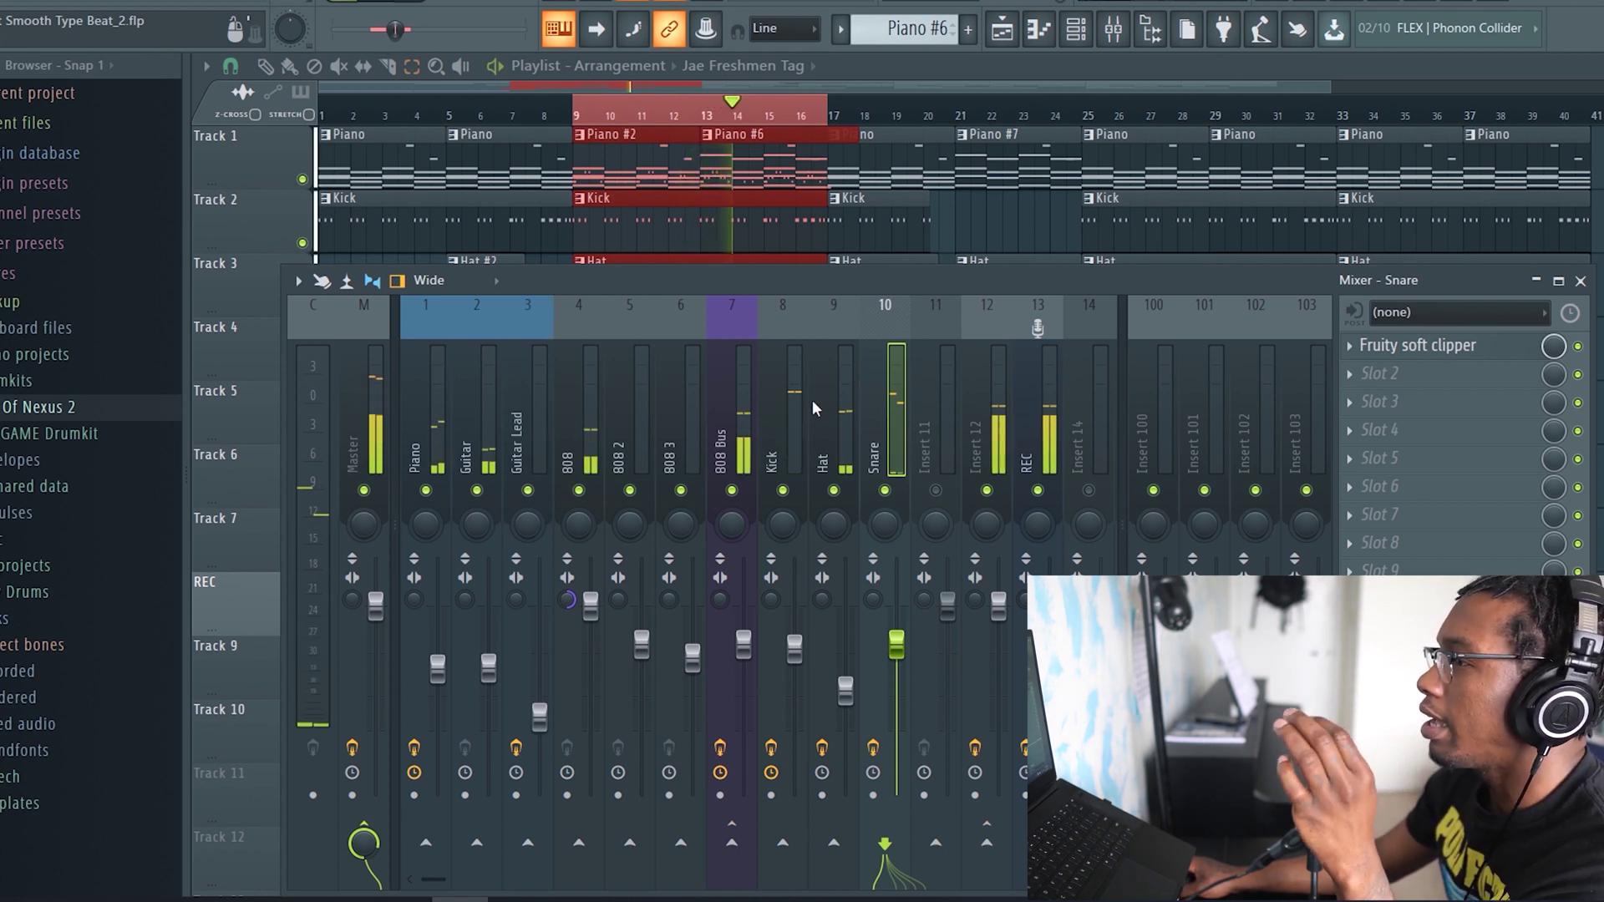
# Select the Piano track and mute the Snare, Hat, Kick, 808 Bus, 808 3, 808 2 and 808 tracks to isolate the melody
pyautogui.click(491, 398)
pyautogui.click(441, 399)
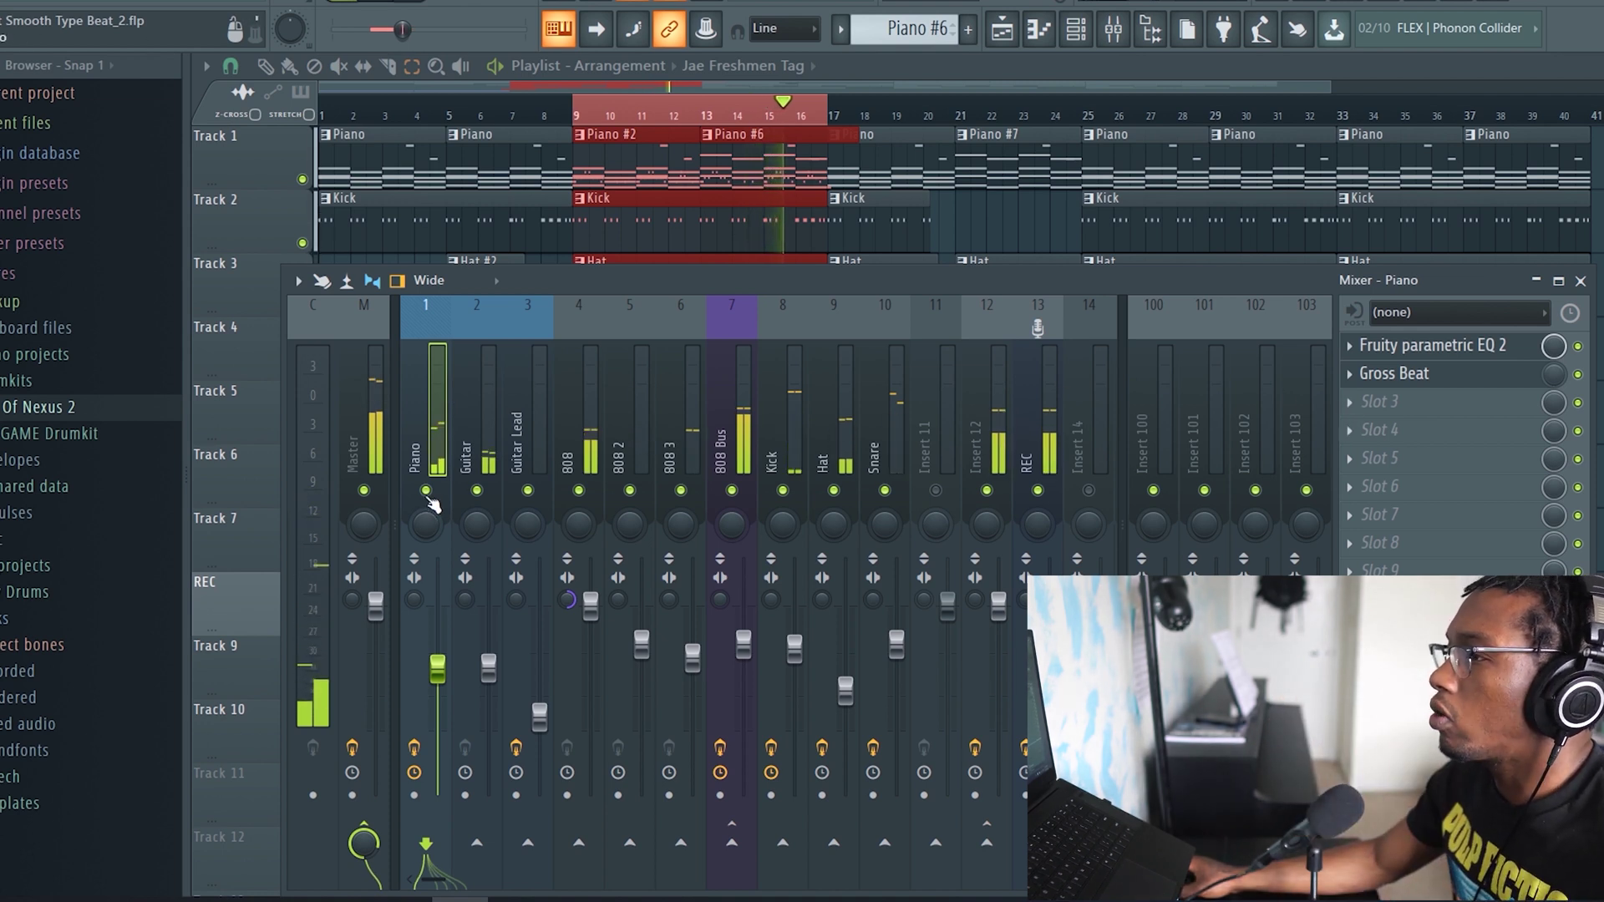
pyautogui.click(884, 490)
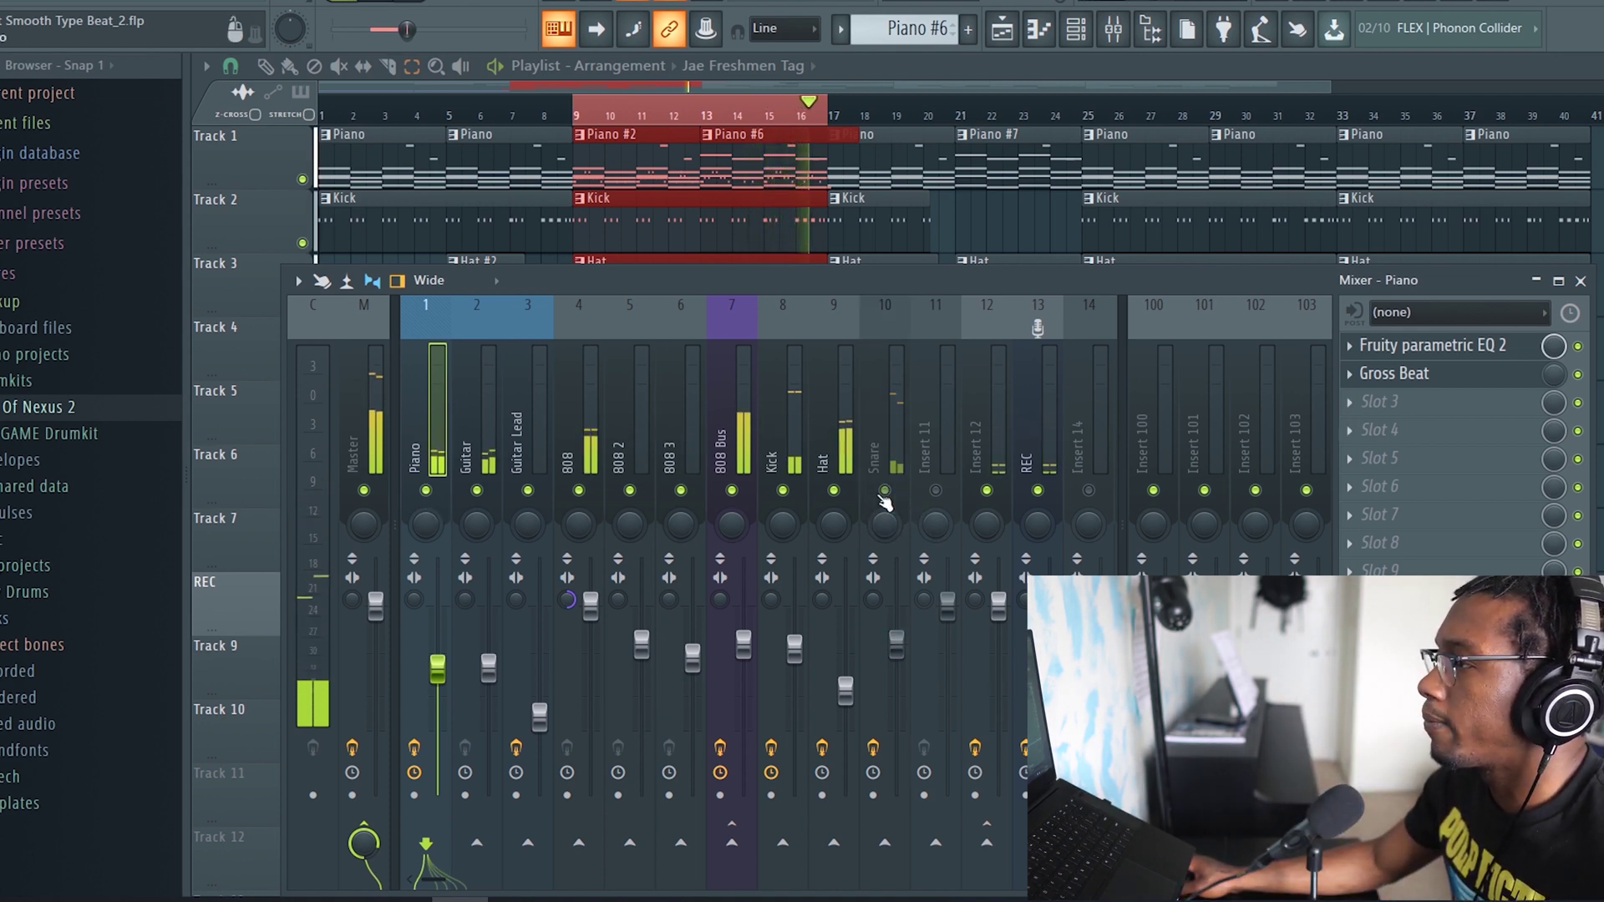
pyautogui.click(834, 490)
pyautogui.click(782, 490)
pyautogui.click(732, 490)
pyautogui.click(681, 490)
pyautogui.click(630, 490)
pyautogui.click(579, 490)
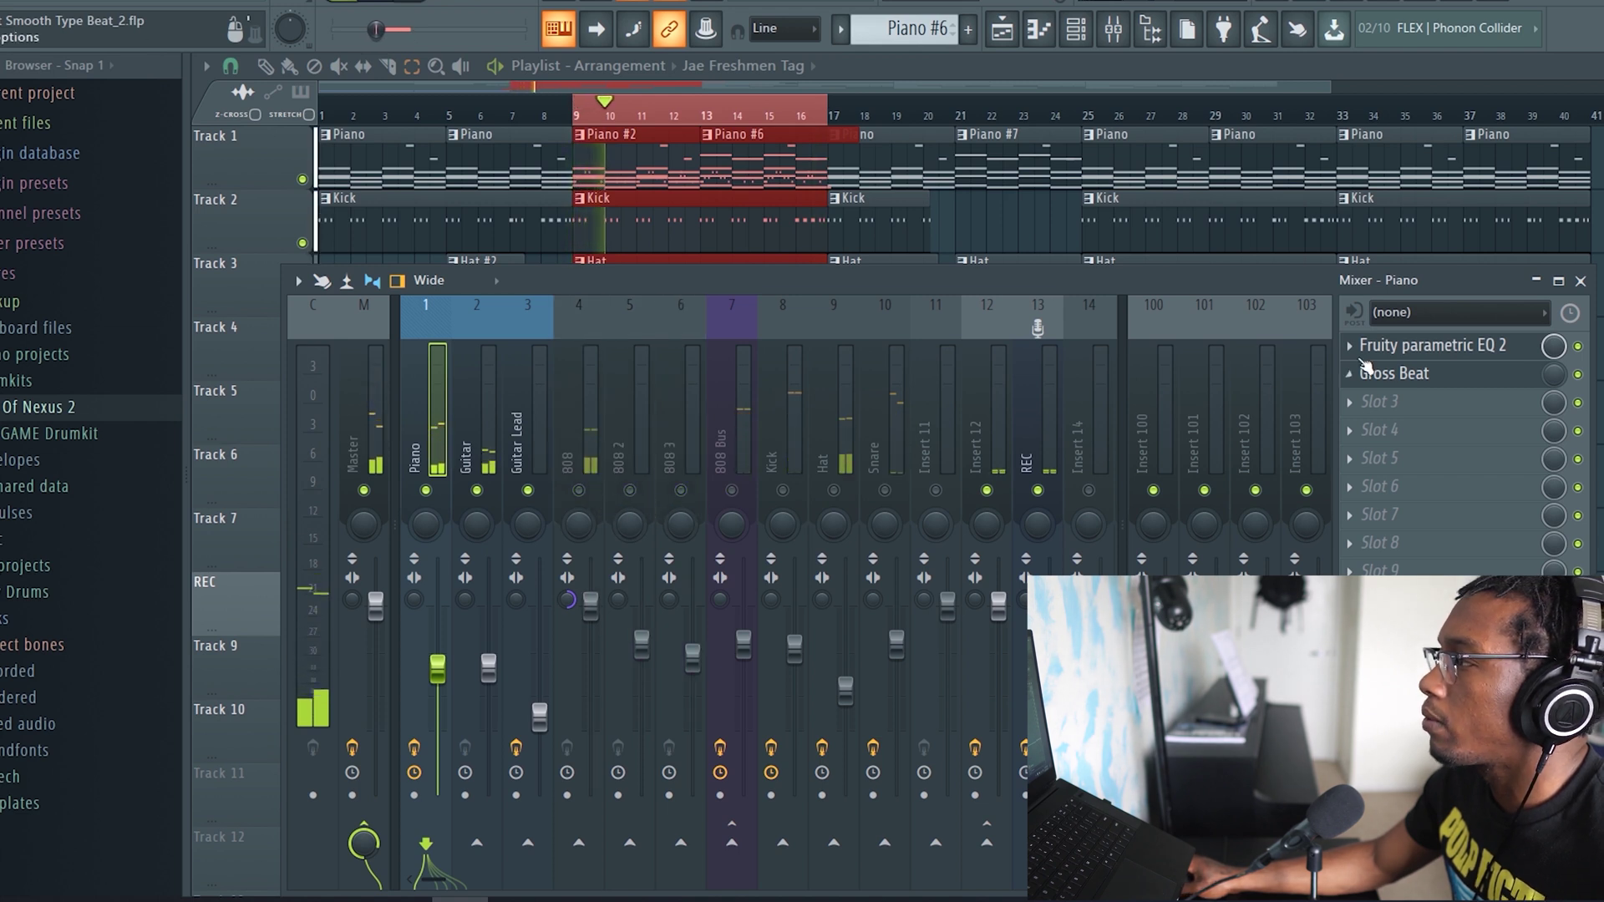
# Mute the Guitar track, examine the Piano track's Fruity parametric EQ 2 curve, and close the plugin
pyautogui.click(476, 491)
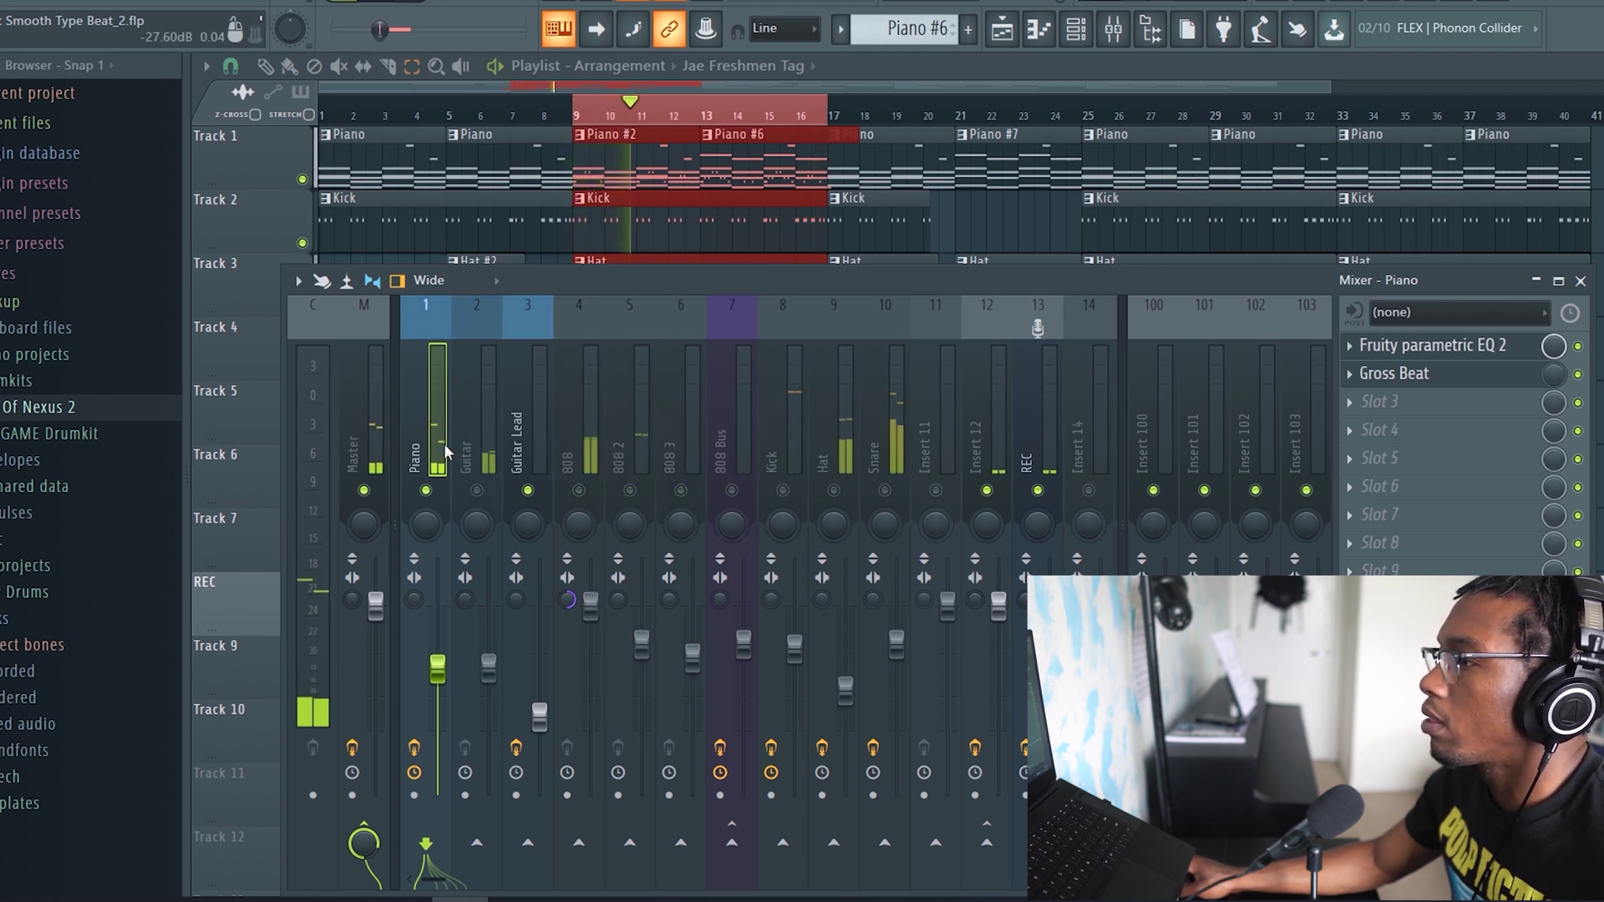
pyautogui.click(1432, 346)
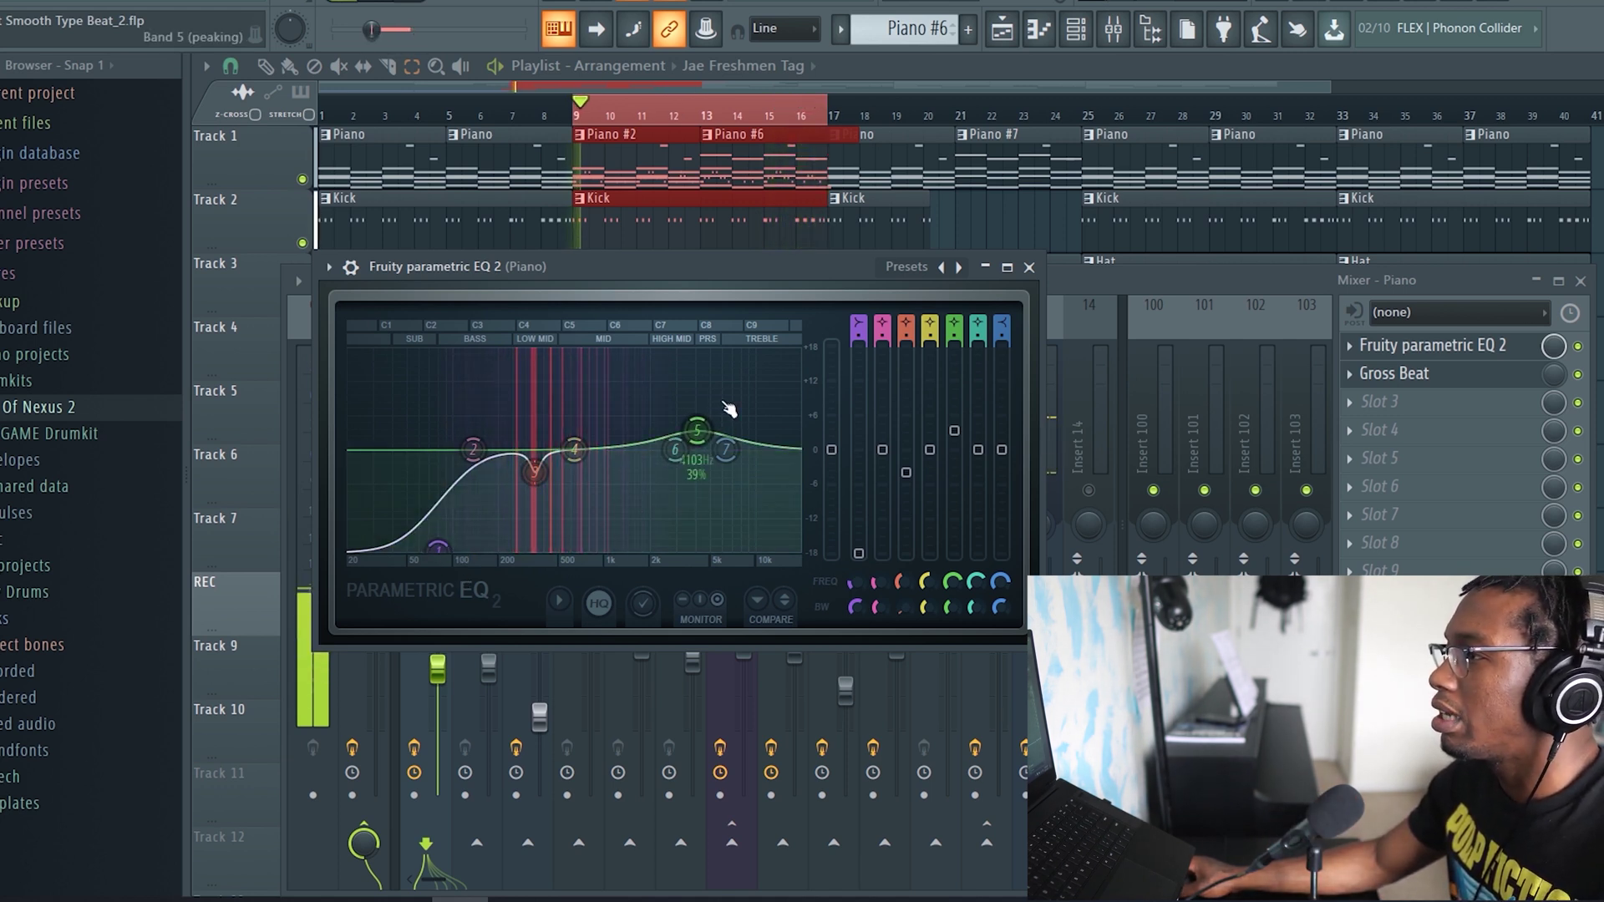
pyautogui.click(1030, 268)
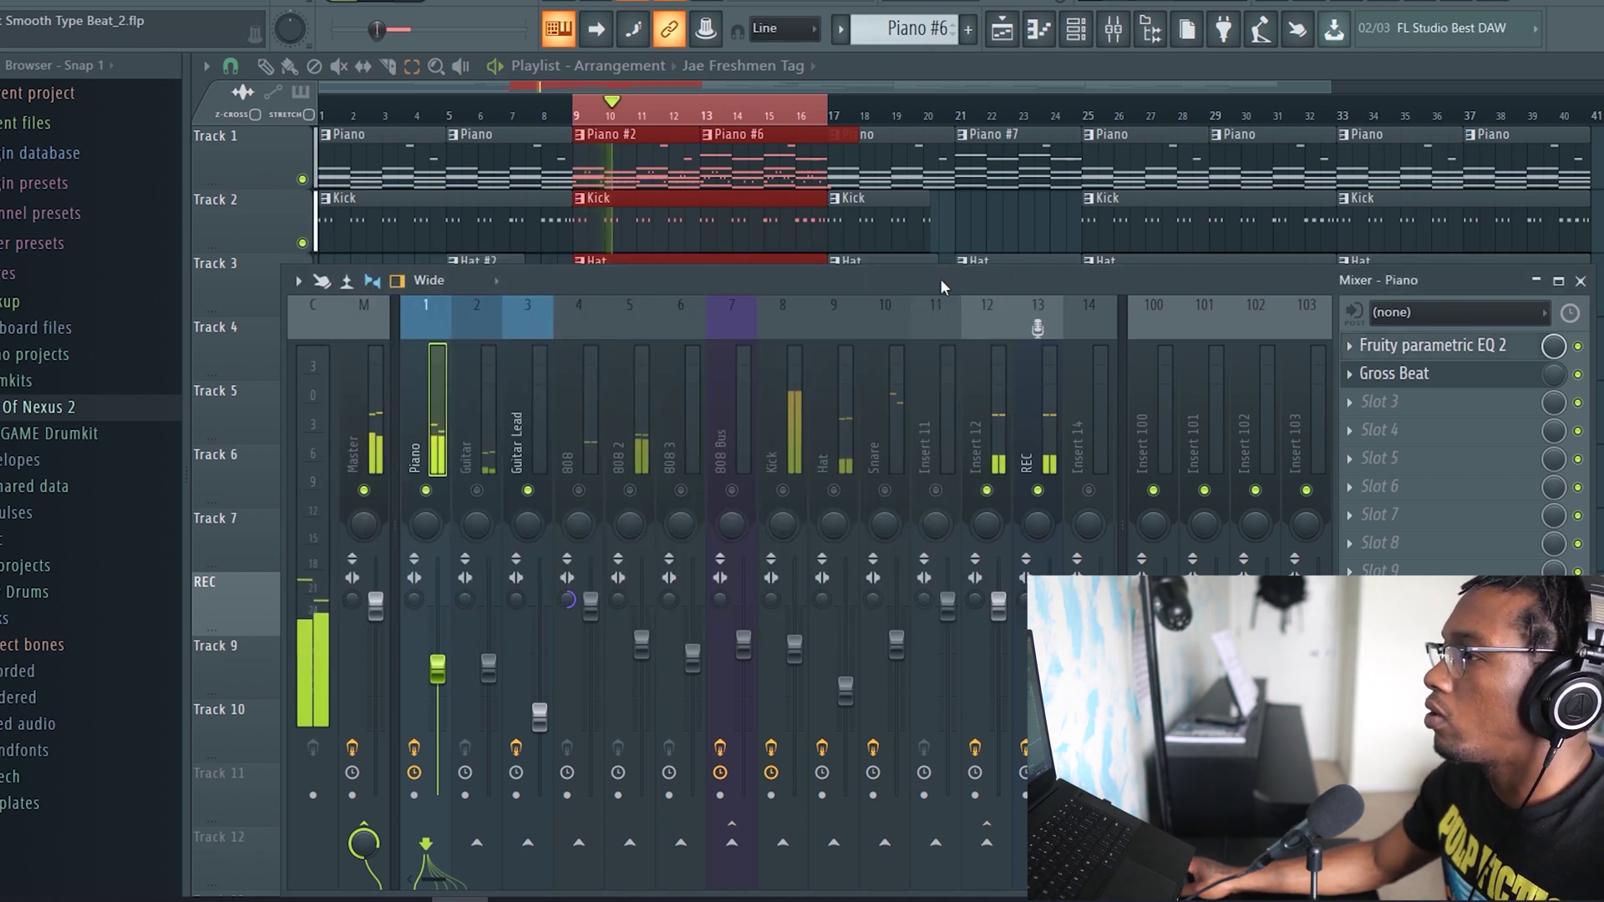
# Unmute and select the Guitar track to hear it with the piano, and stop playback
pyautogui.click(477, 490)
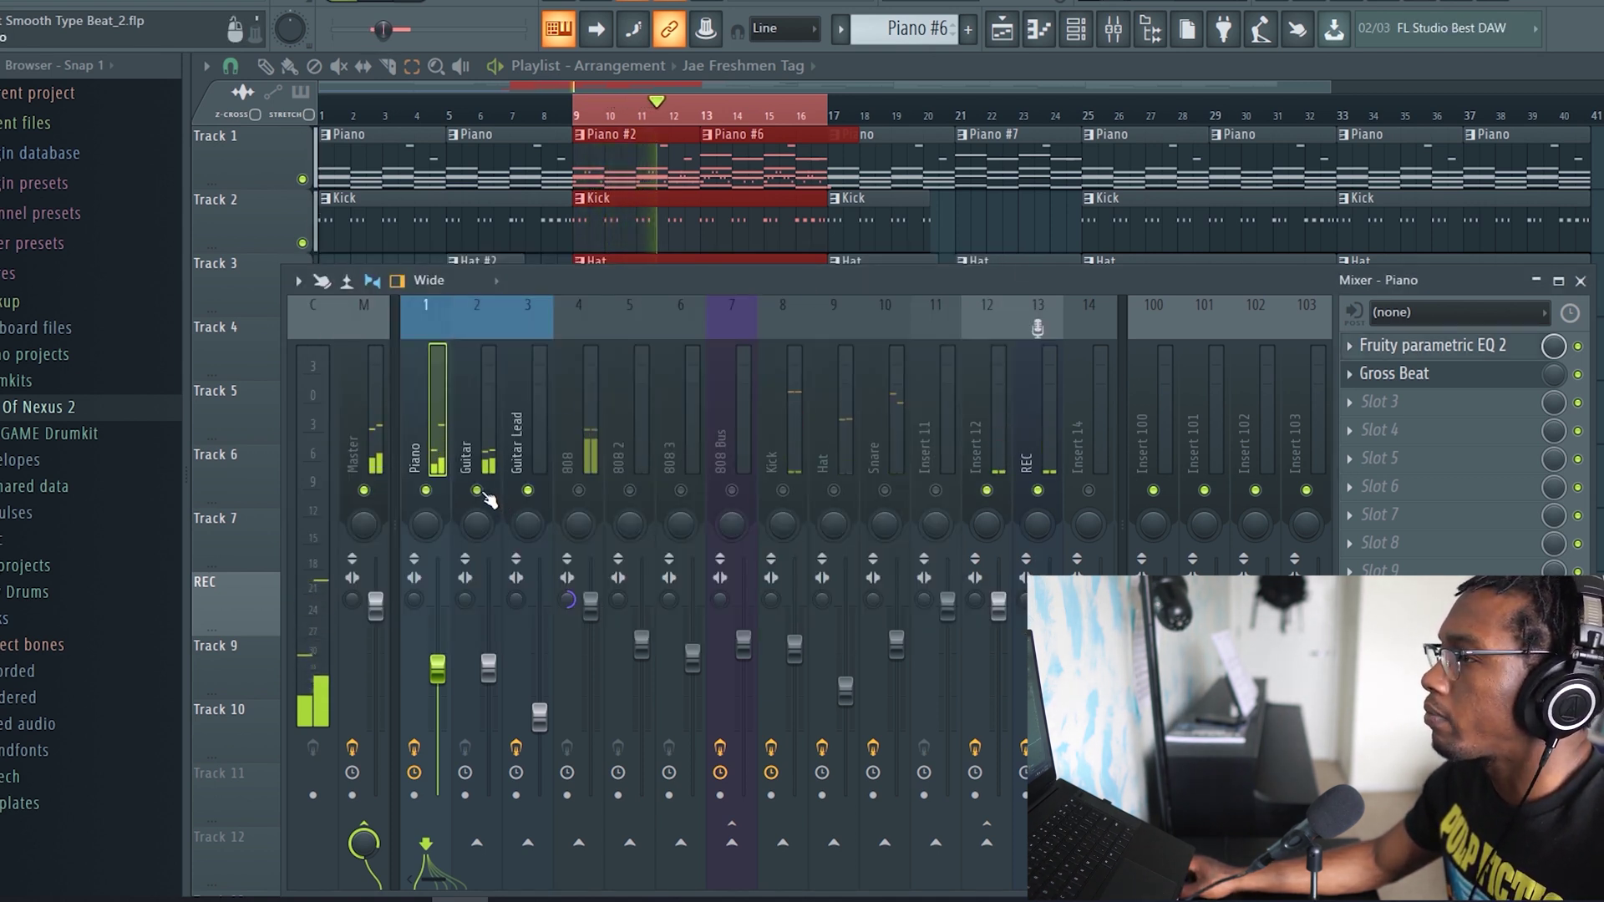
pyautogui.click(487, 499)
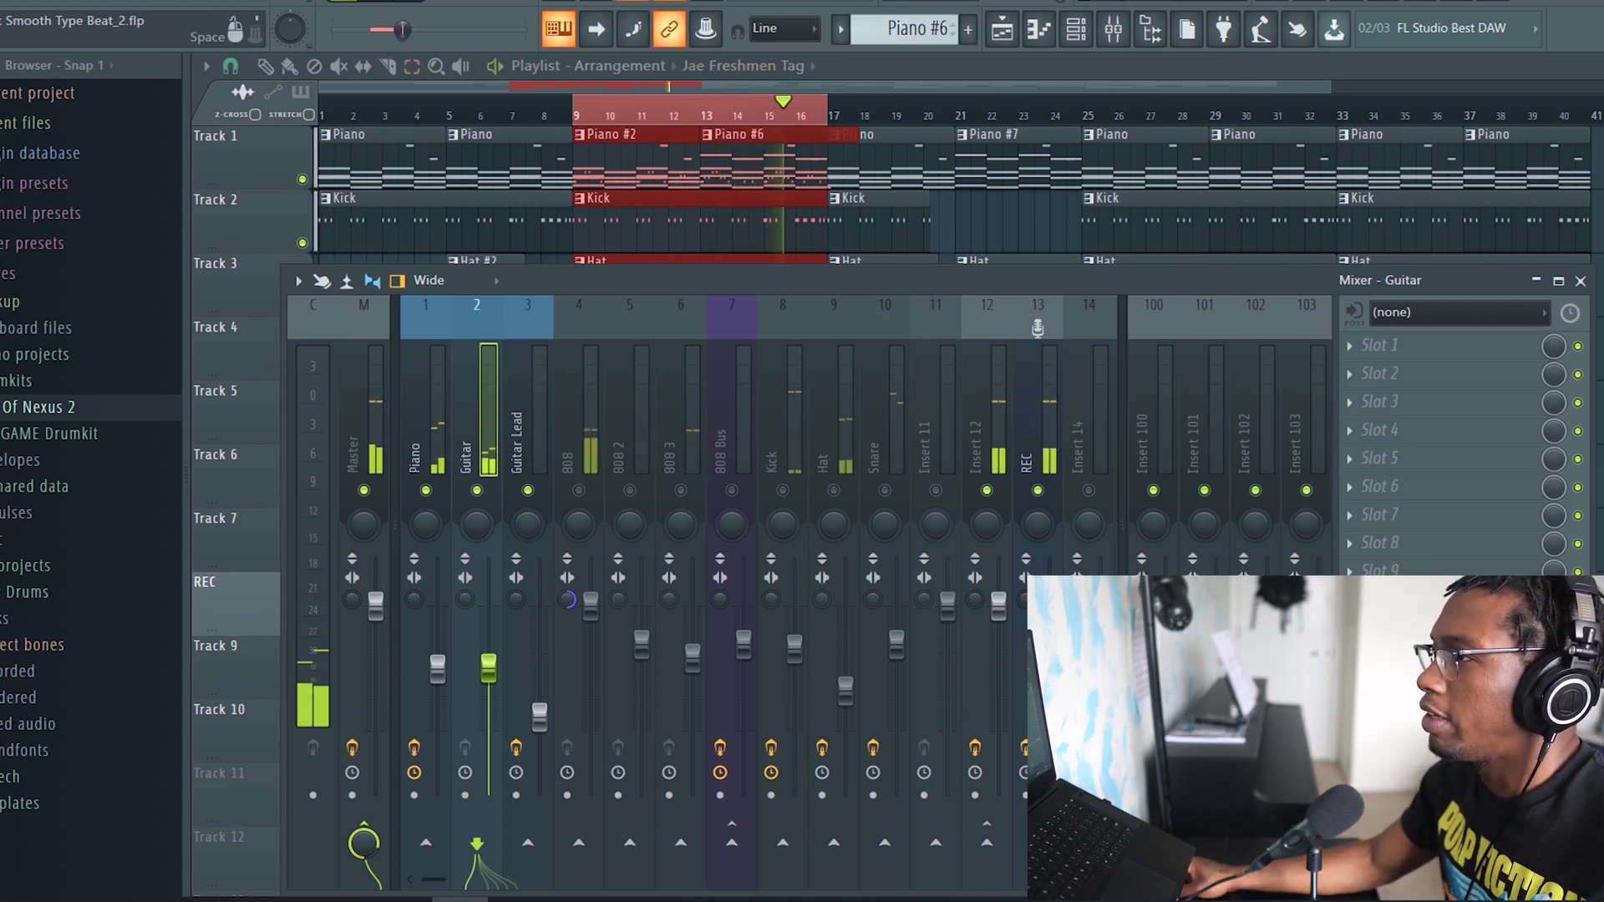
pyautogui.press('space')
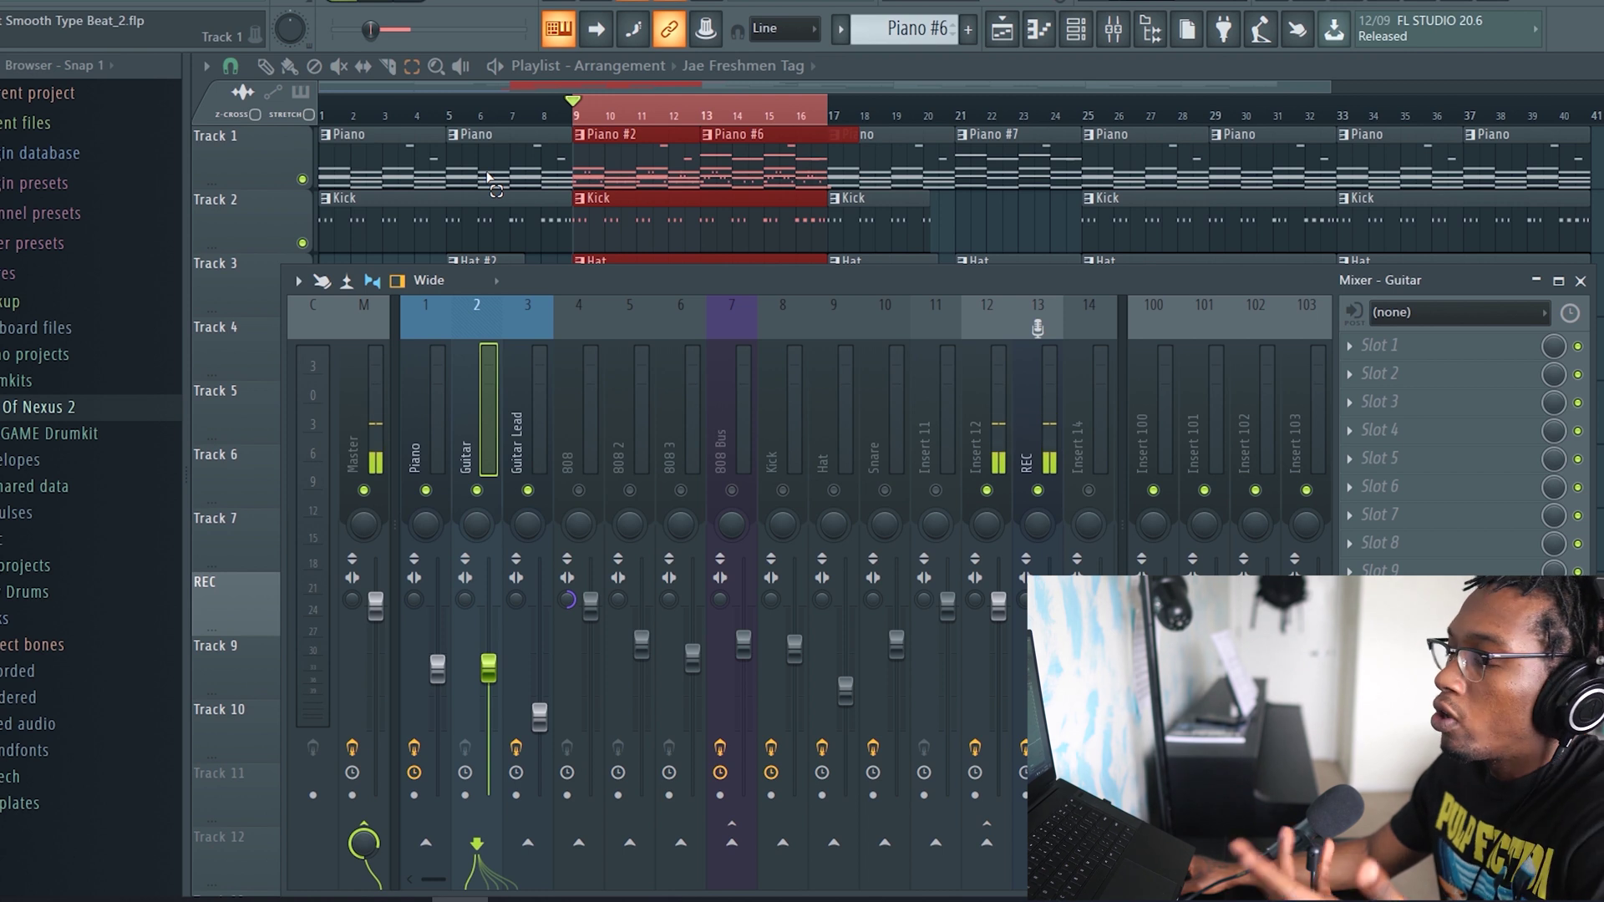
# Play the full beat with the Snare track selected, stop playback, and select the Guitar track
pyautogui.press('space')
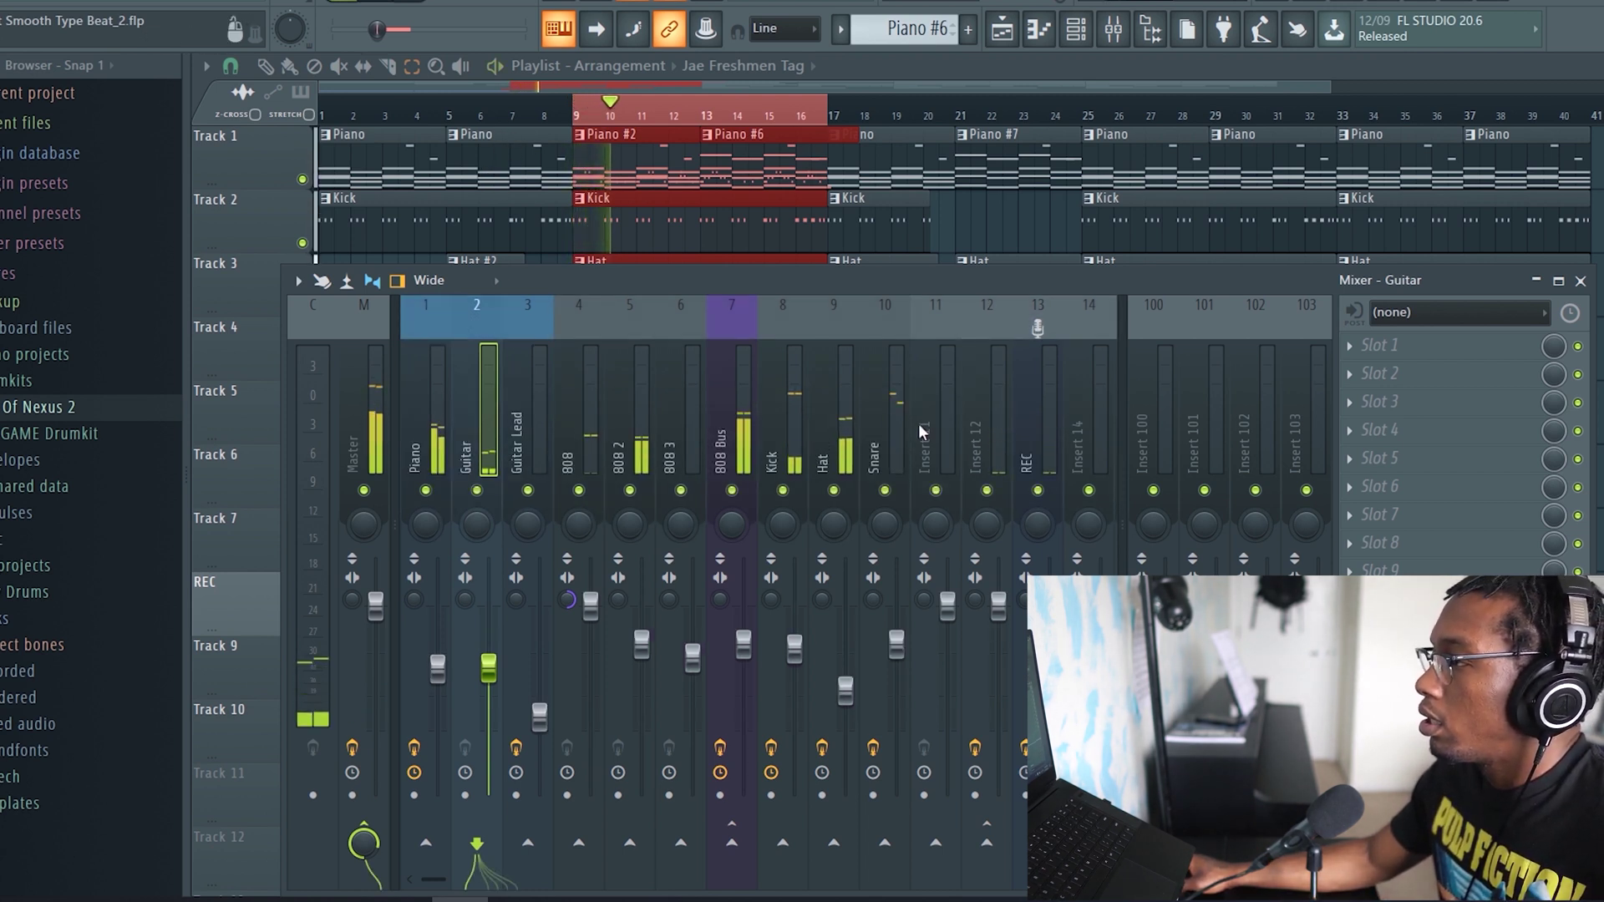
pyautogui.click(887, 417)
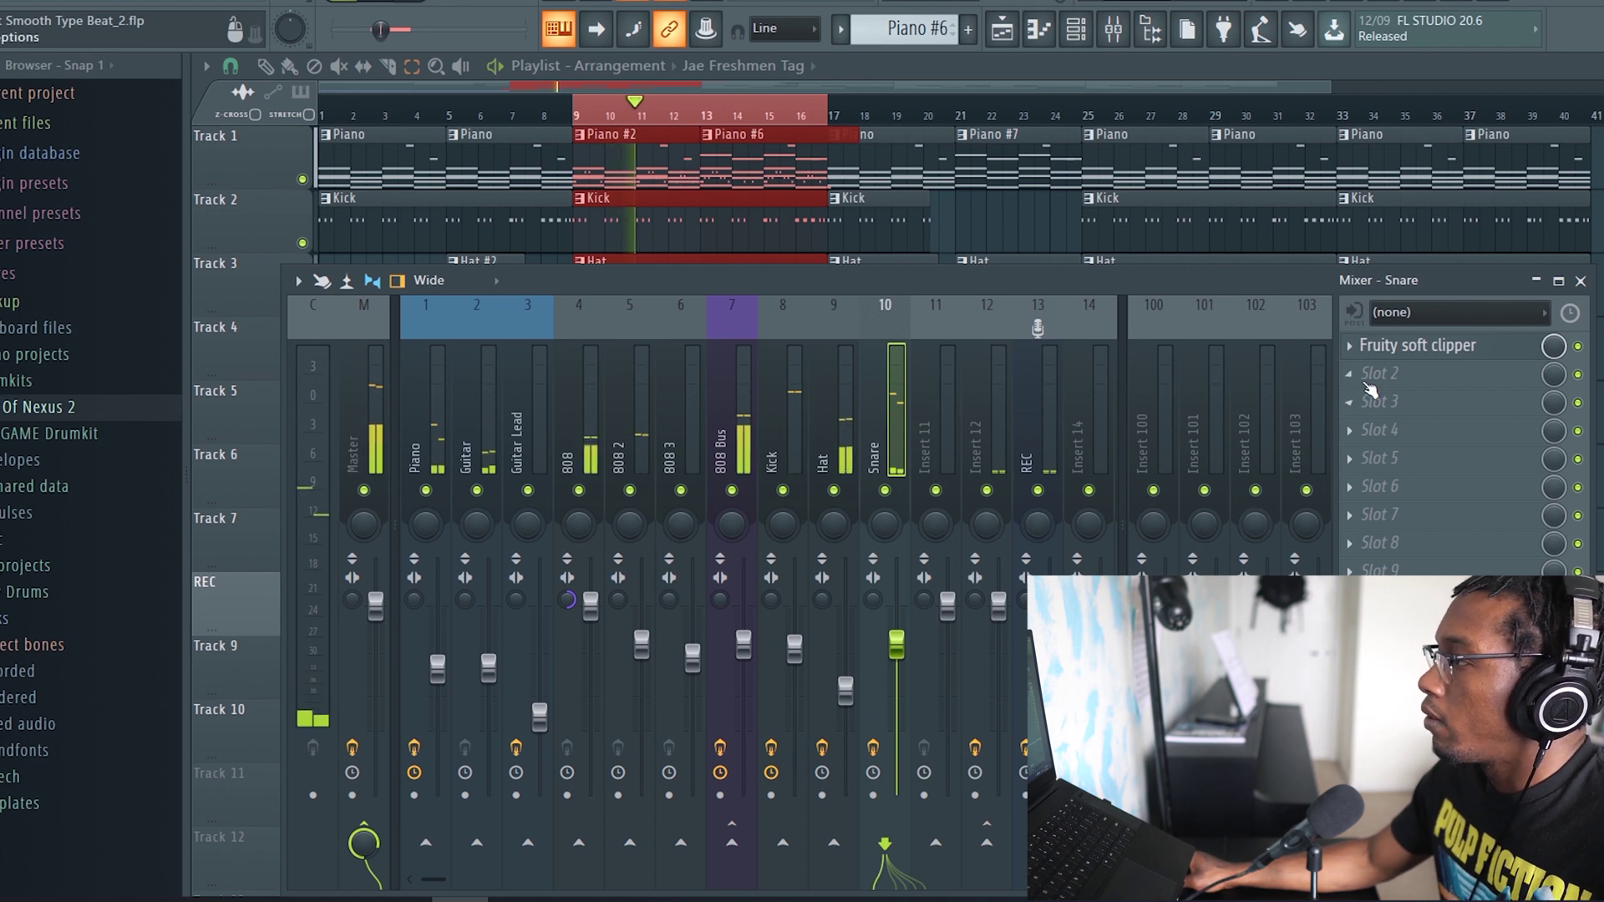
pyautogui.press('space')
pyautogui.click(487, 413)
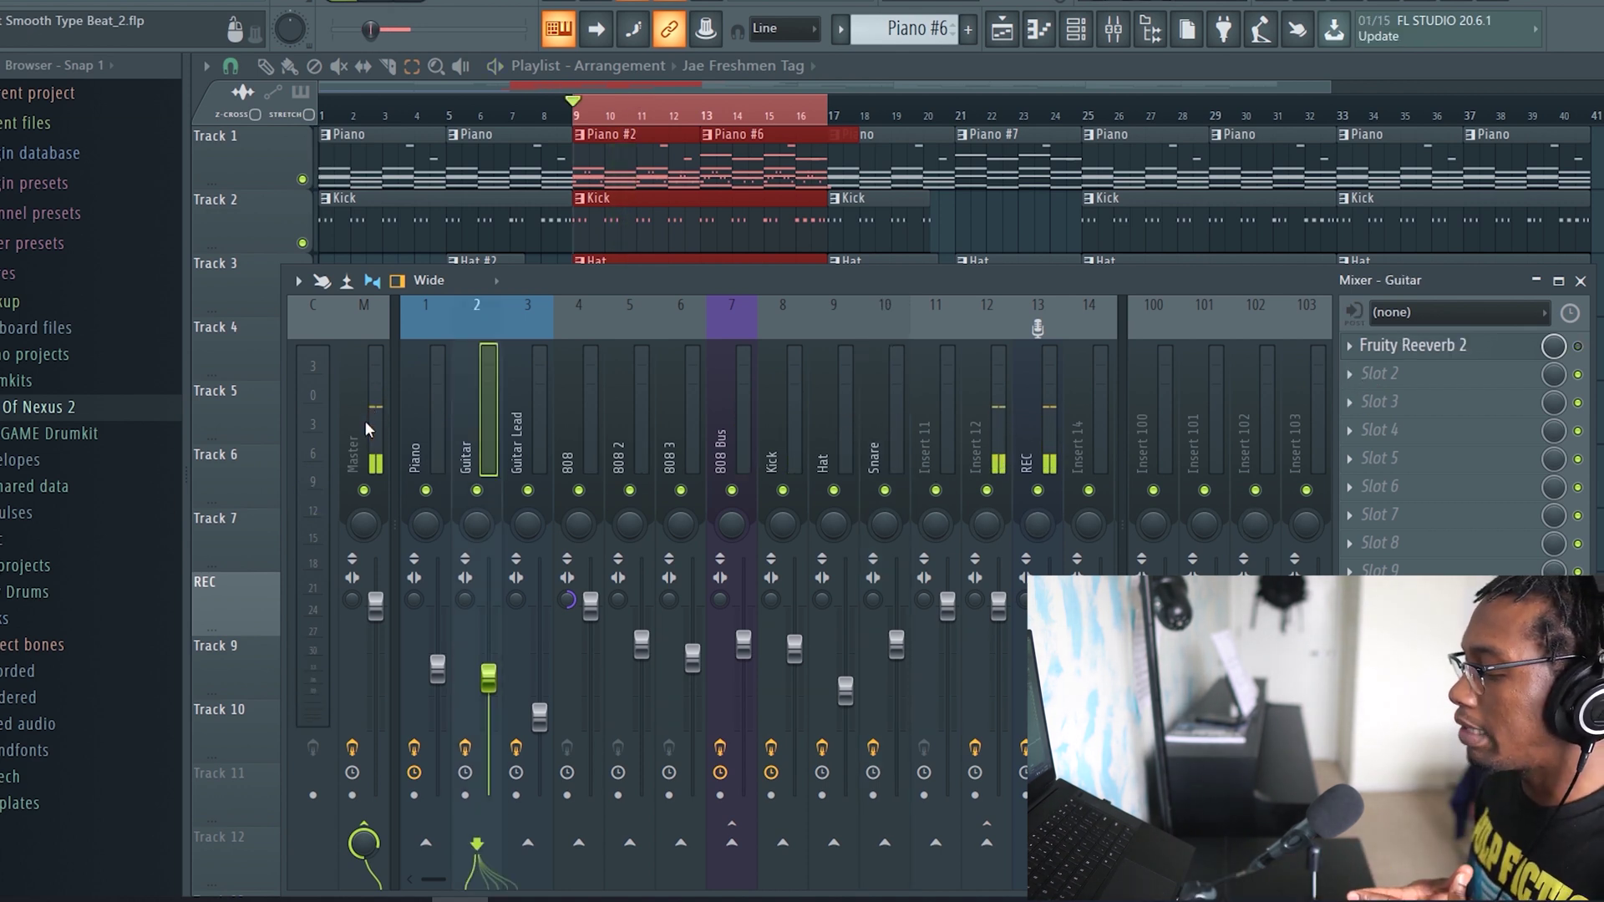